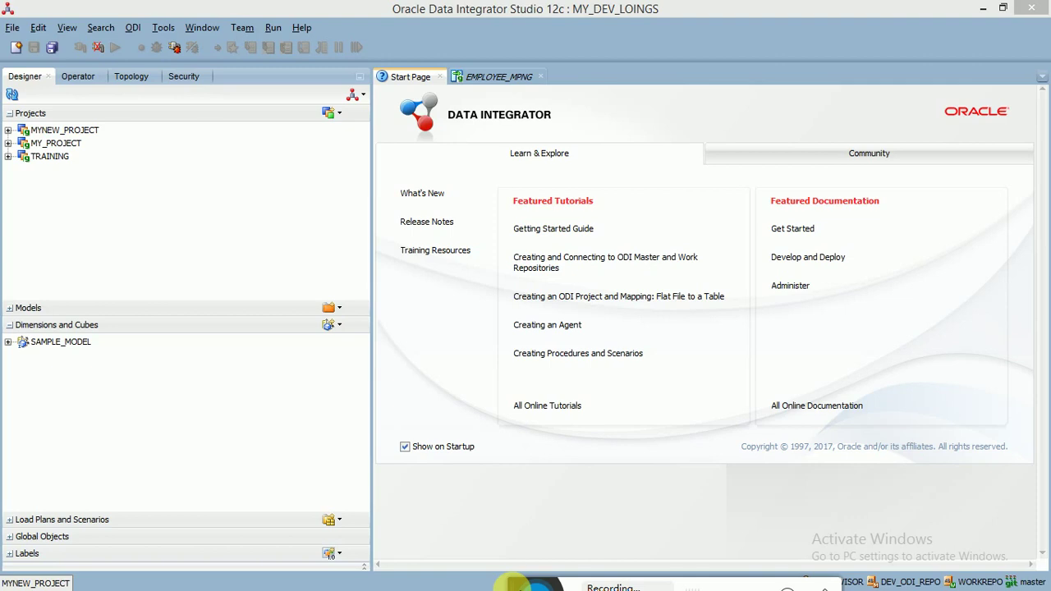
Step: Show the security profiles with the Users section collapsed and select the RELEASE MANAGER profile
left_click(182, 75)
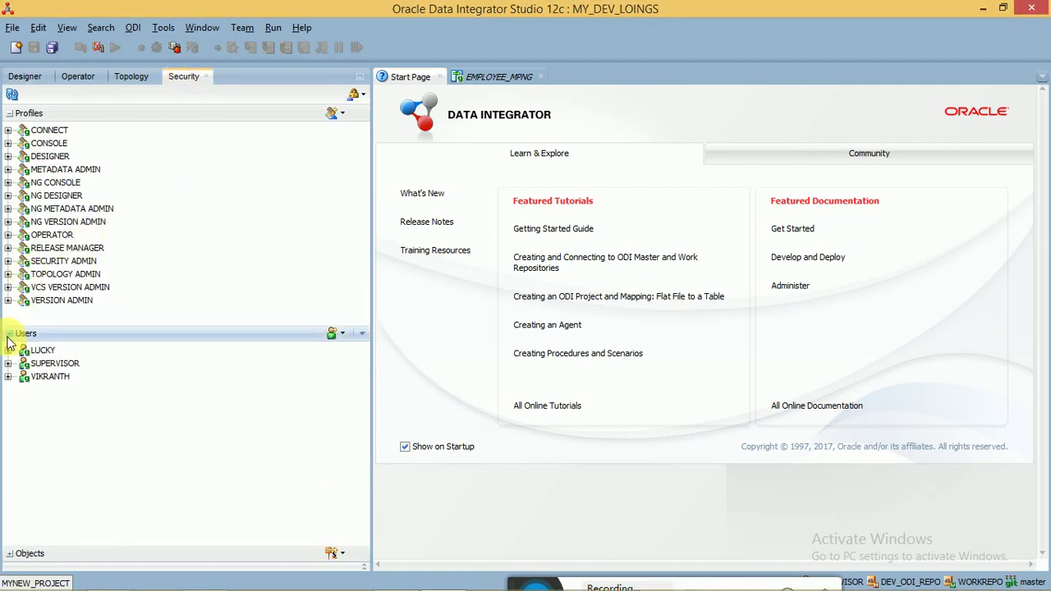
left_click(38, 332)
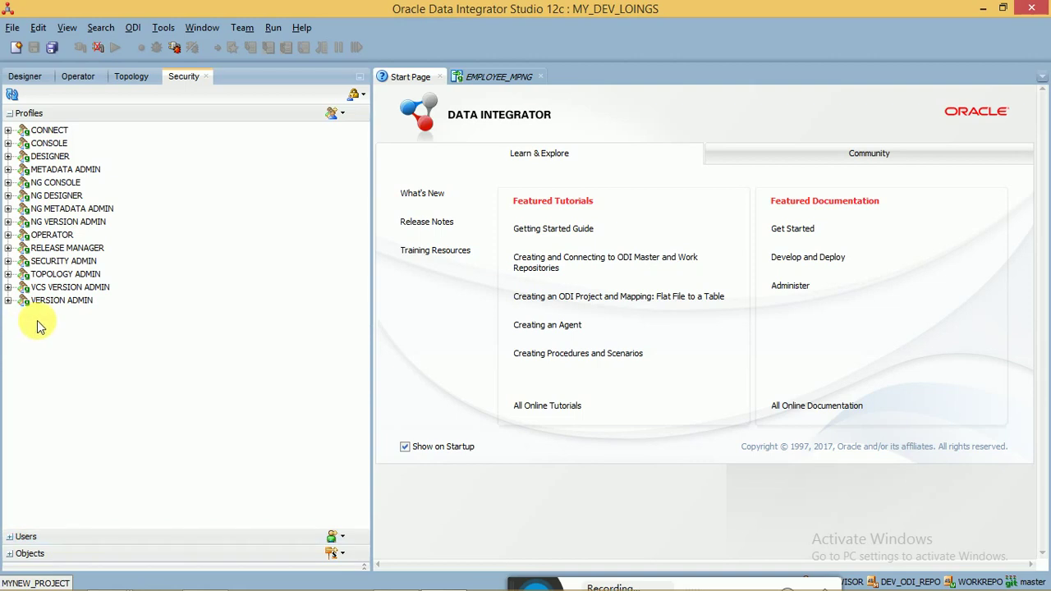
left_click(83, 250)
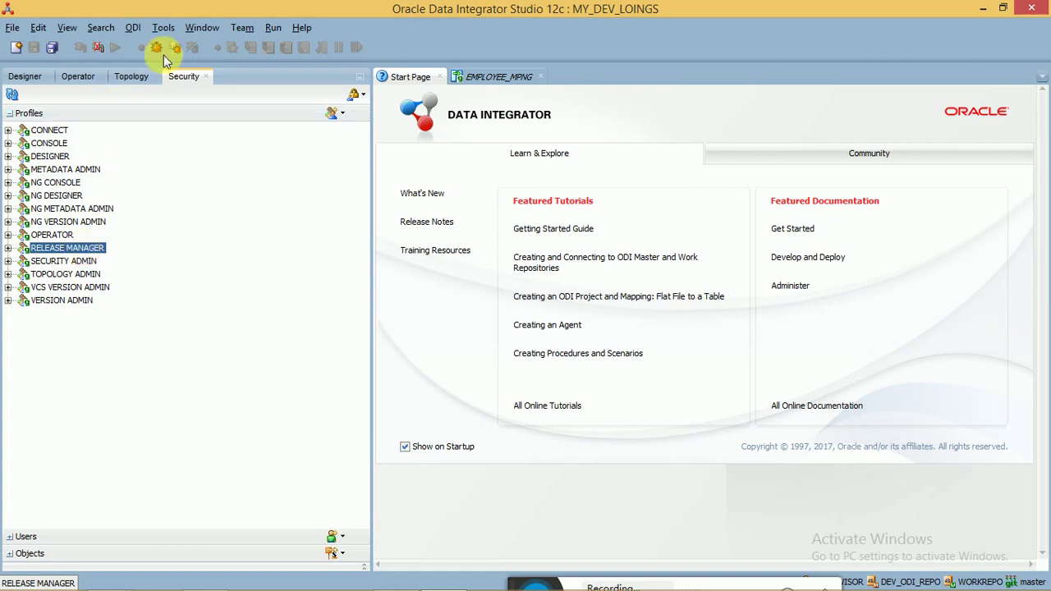
Step: Review the version control systems offered for switching the versioning application, highlight ODI, and cancel without switching
left_click(243, 27)
mouse_move(284, 62)
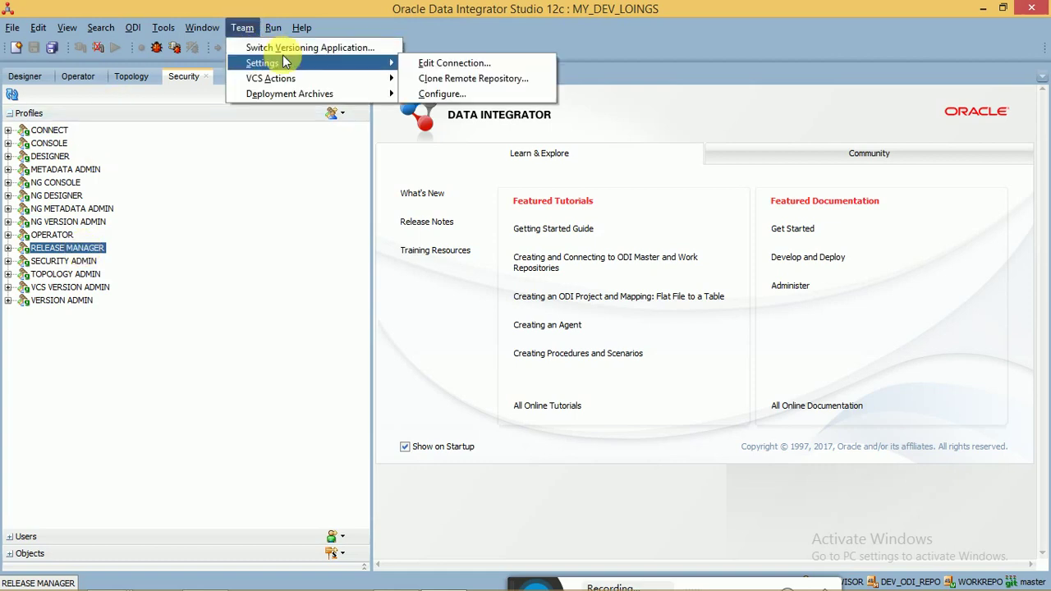
mouse_move(320, 78)
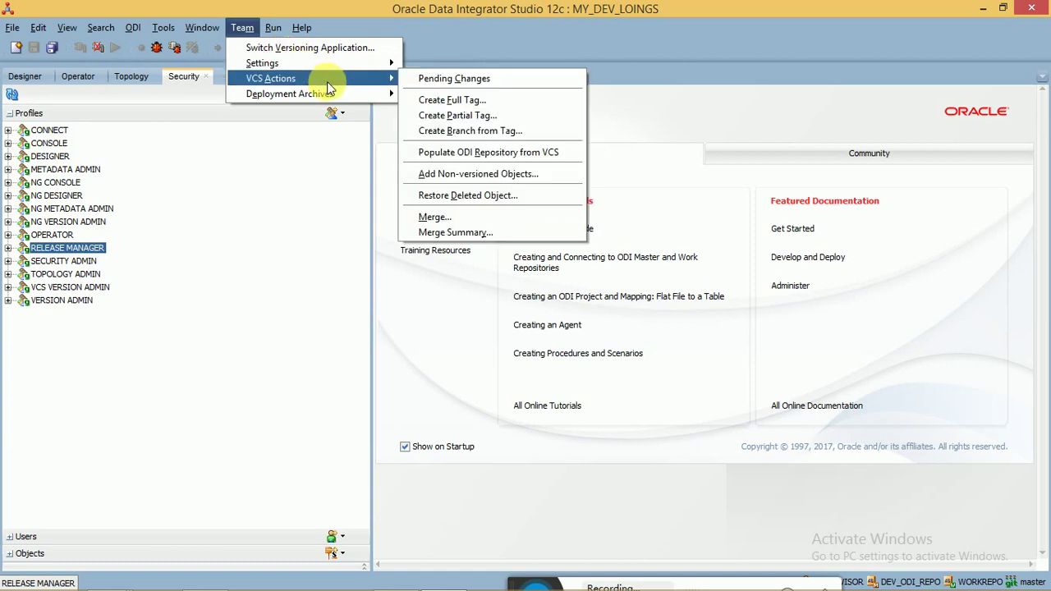
left_click(374, 47)
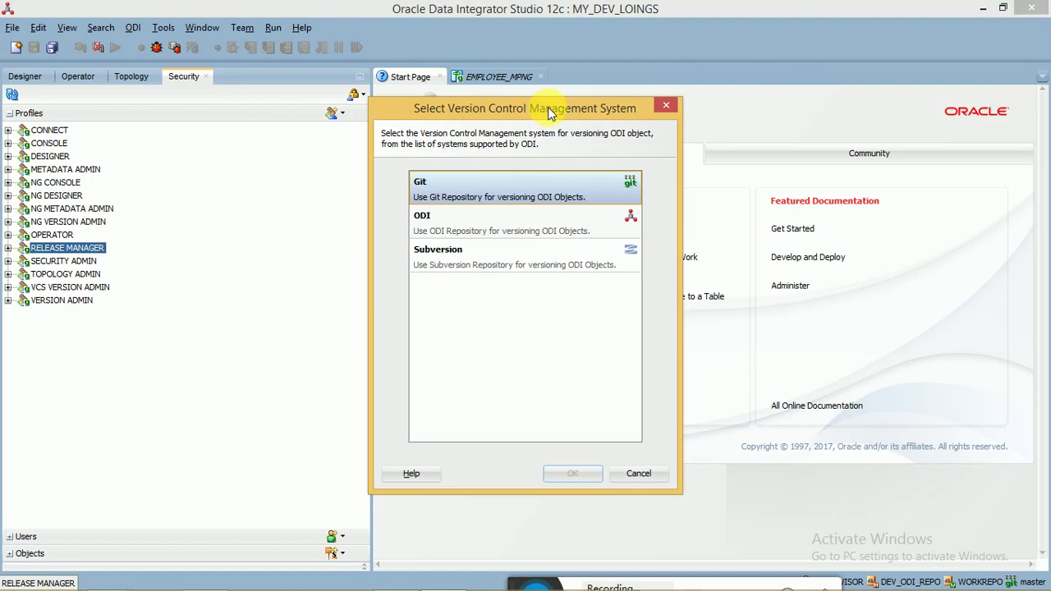
left_click_drag(548, 107, 653, 87)
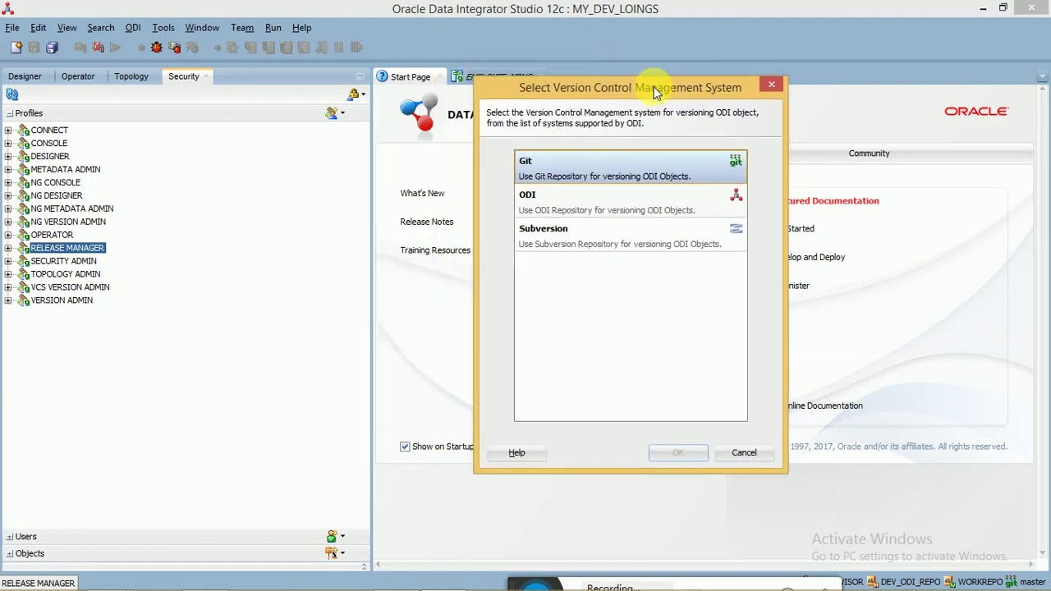
left_click(606, 212)
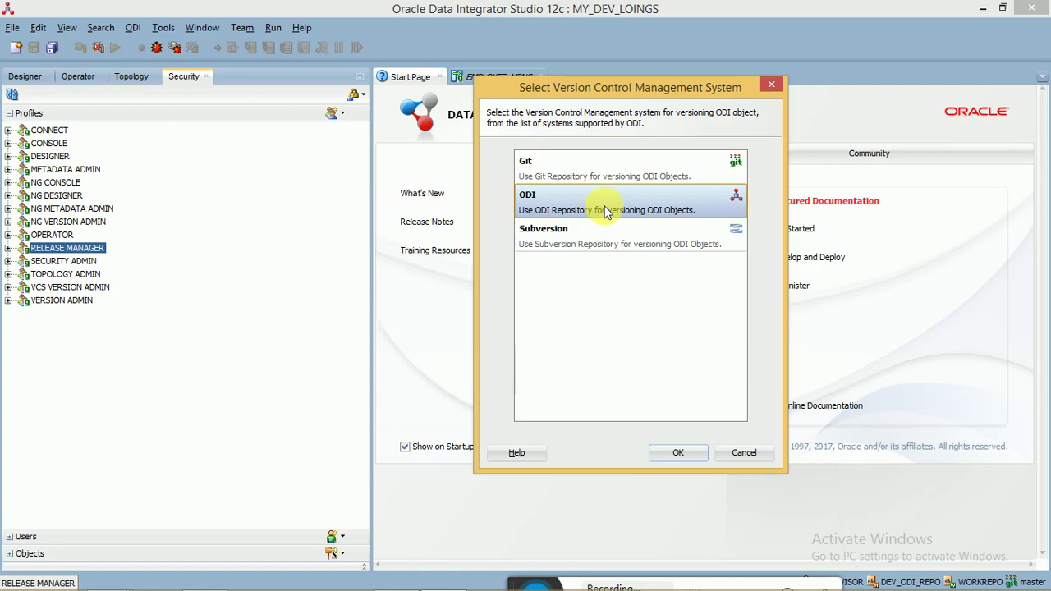
left_click(735, 454)
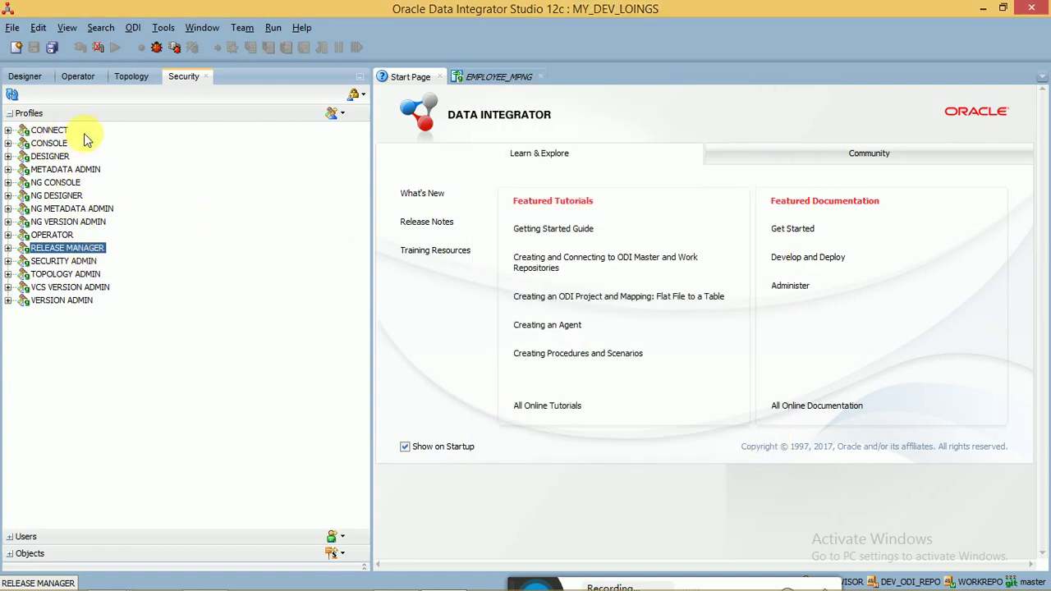
Step: Display the Technologies list under Physical Architecture in the topology and select Amazon Redshift
left_click(11, 114)
left_click(133, 74)
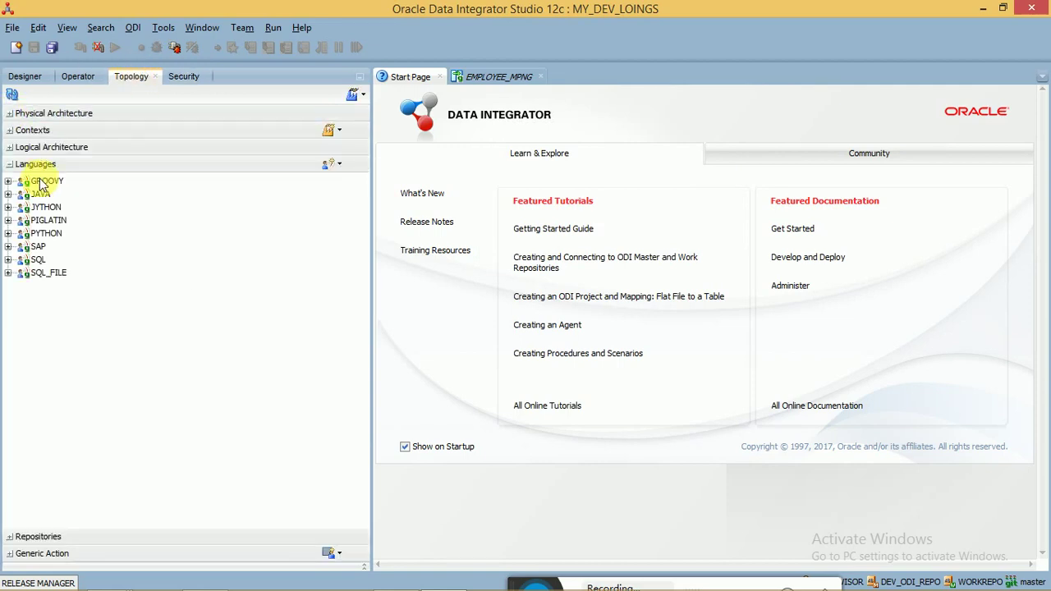
left_click(10, 164)
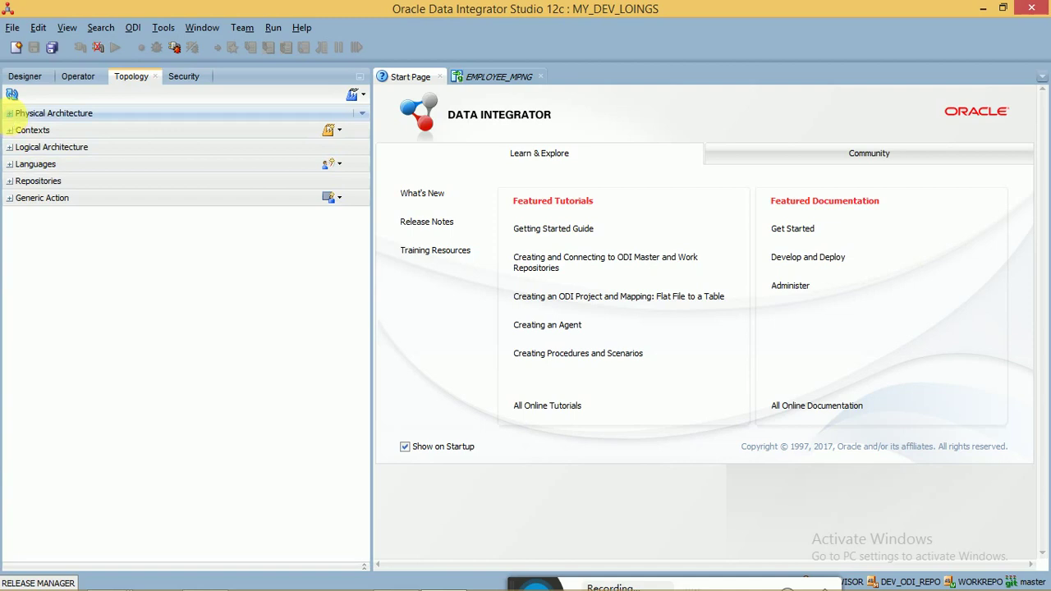
left_click(10, 113)
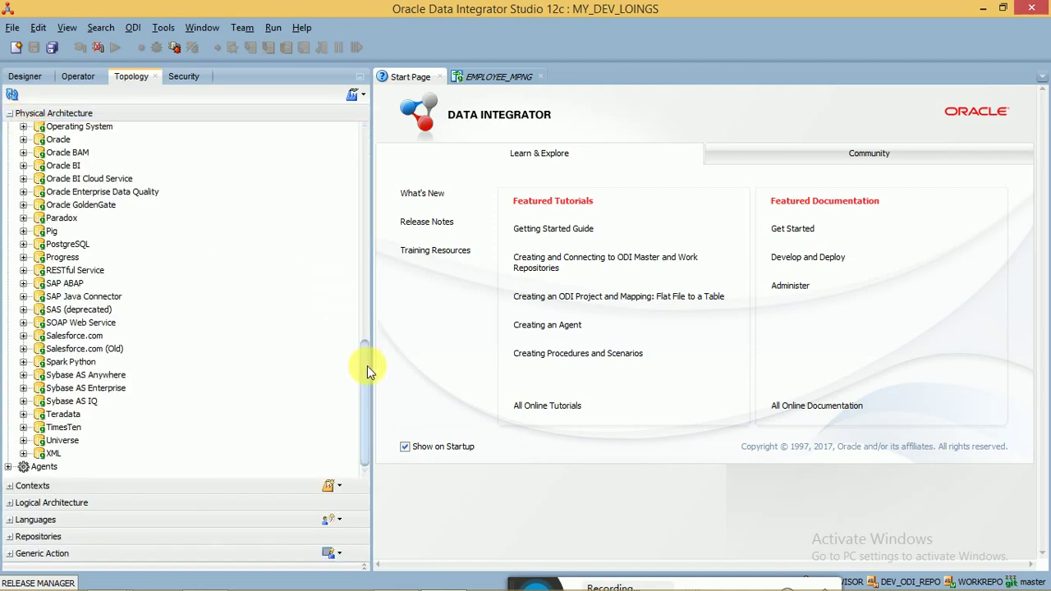
left_click_drag(367, 365, 367, 149)
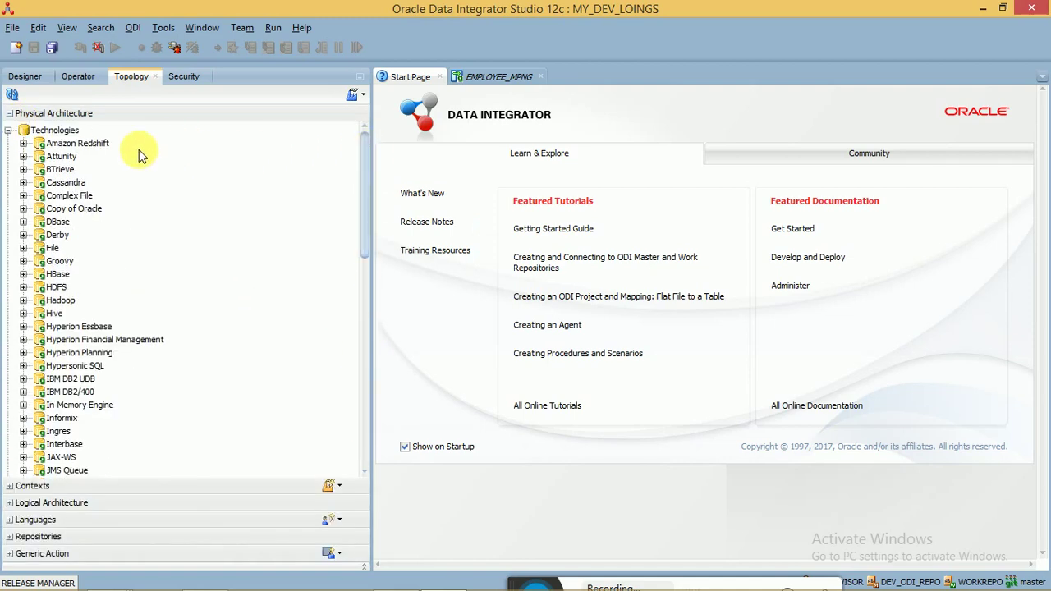
left_click(96, 148)
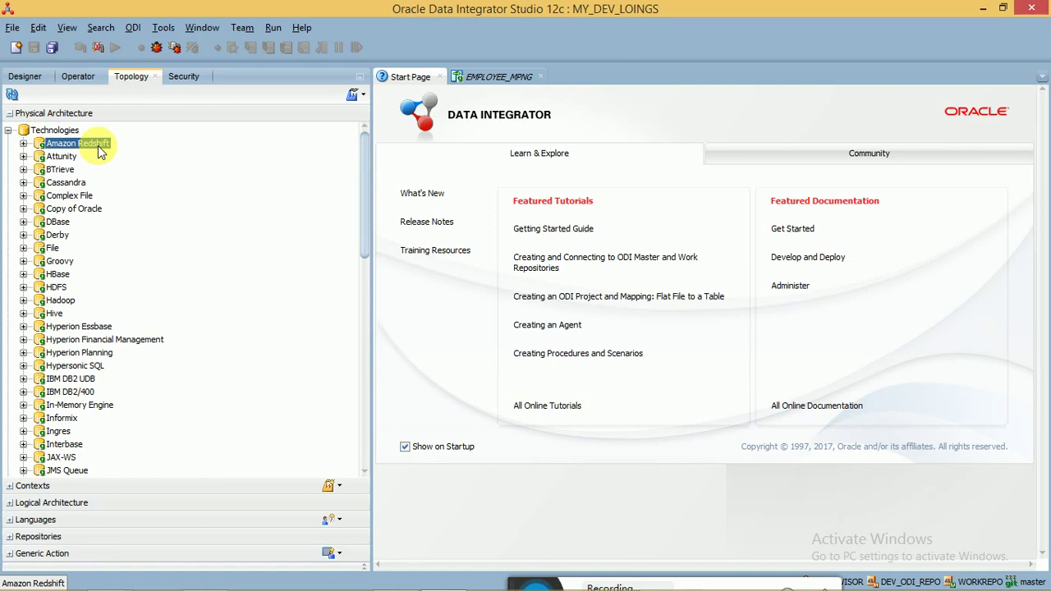
Step: Open the FILE_GENERIC data server under the File technology and examine its JDBC properties
left_click(23, 248)
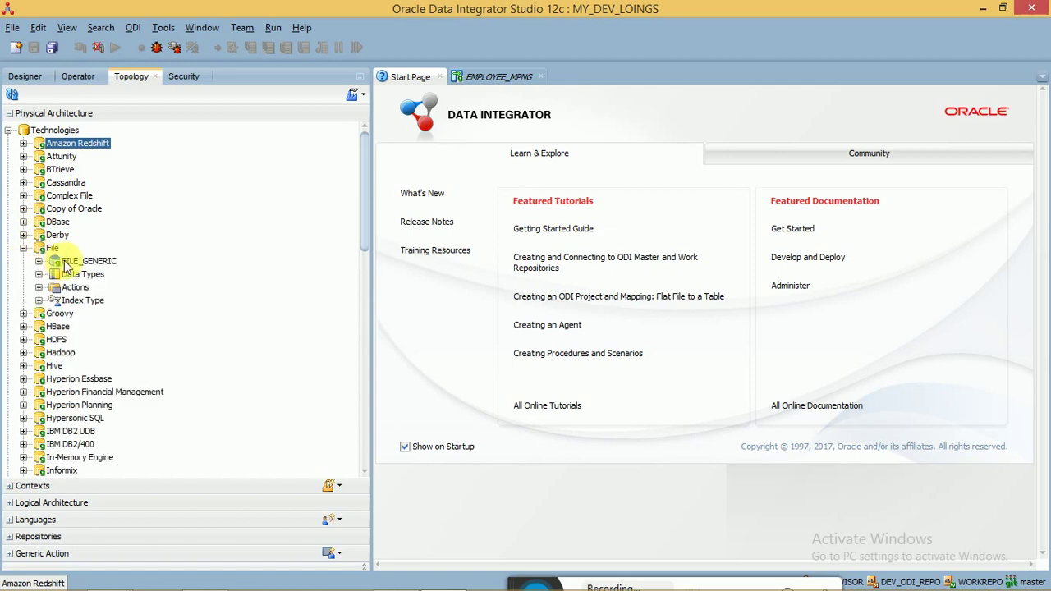
double_click(78, 261)
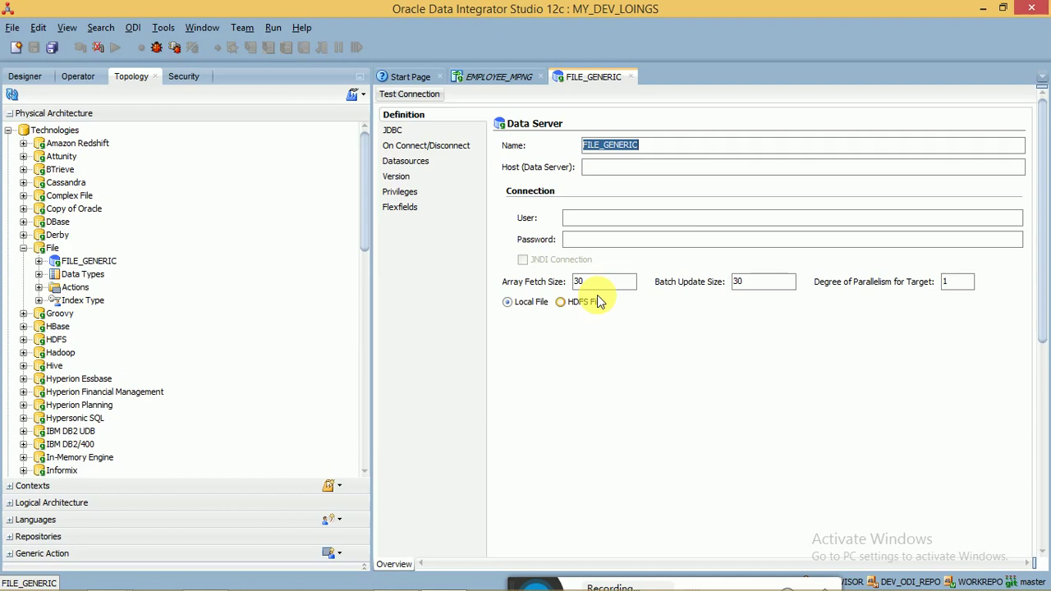
left_click(436, 132)
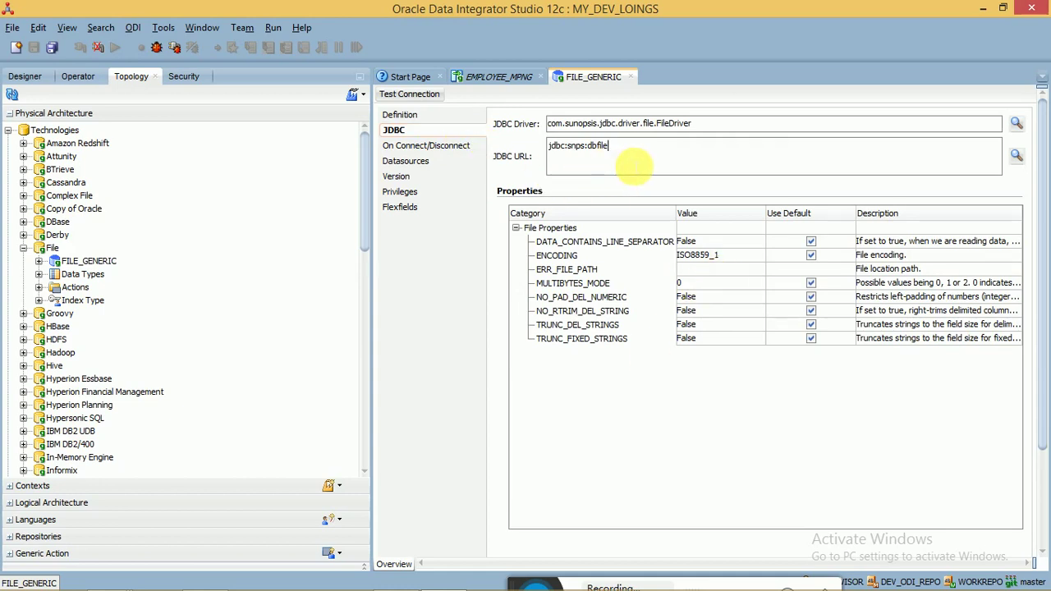
left_click(629, 160)
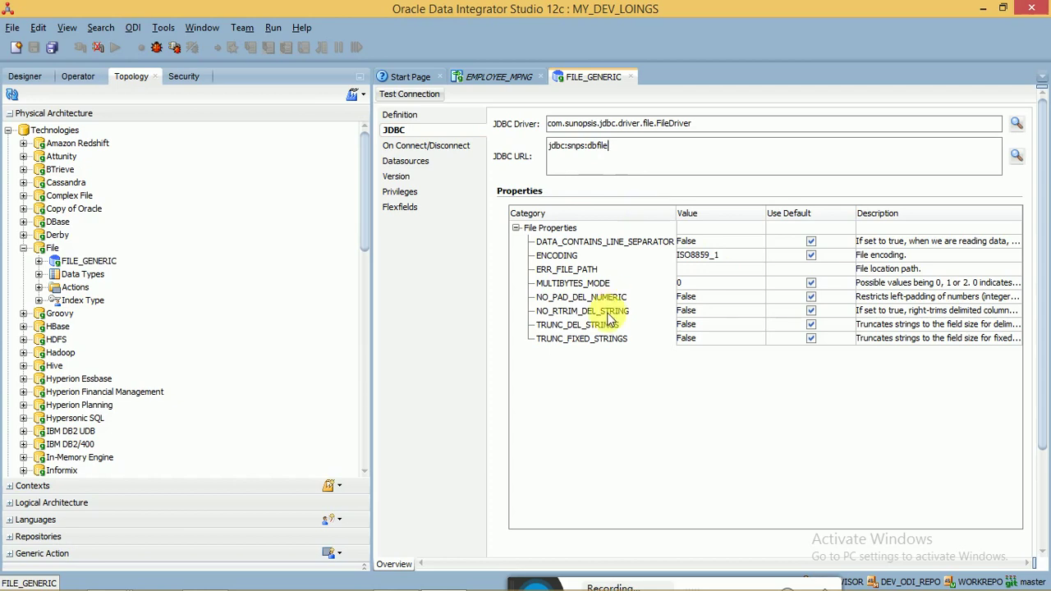
mouse_move(612, 320)
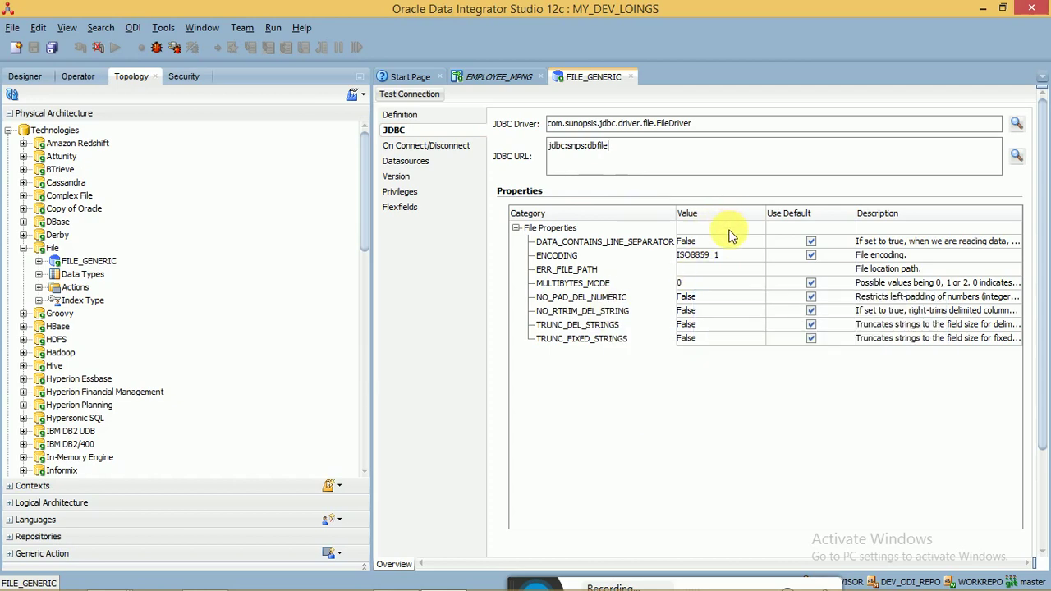
mouse_move(704, 316)
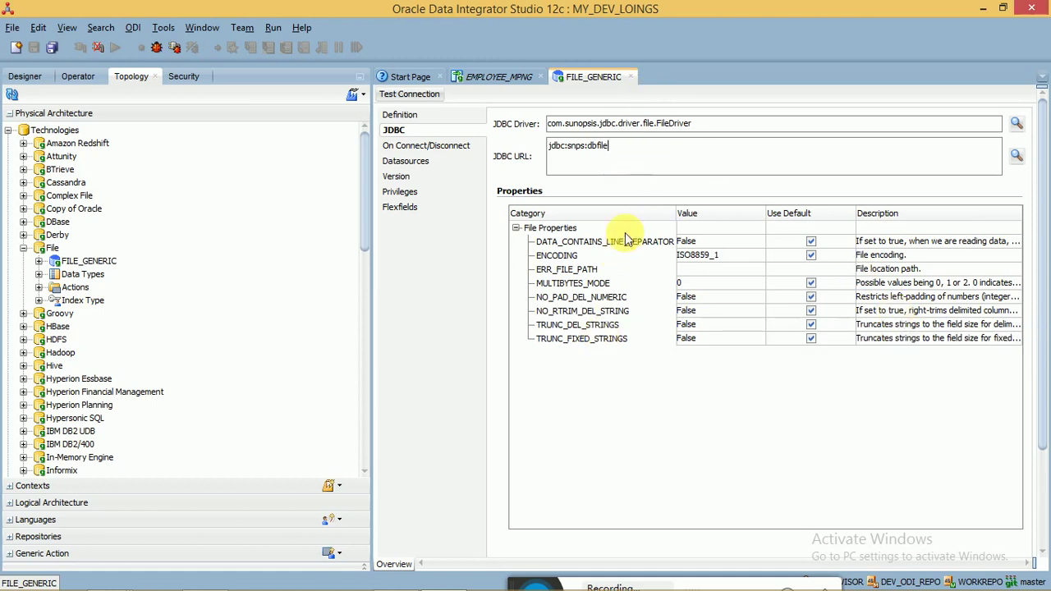
Step: Collapse the File technology and start a new data server under Complex File
left_click(23, 250)
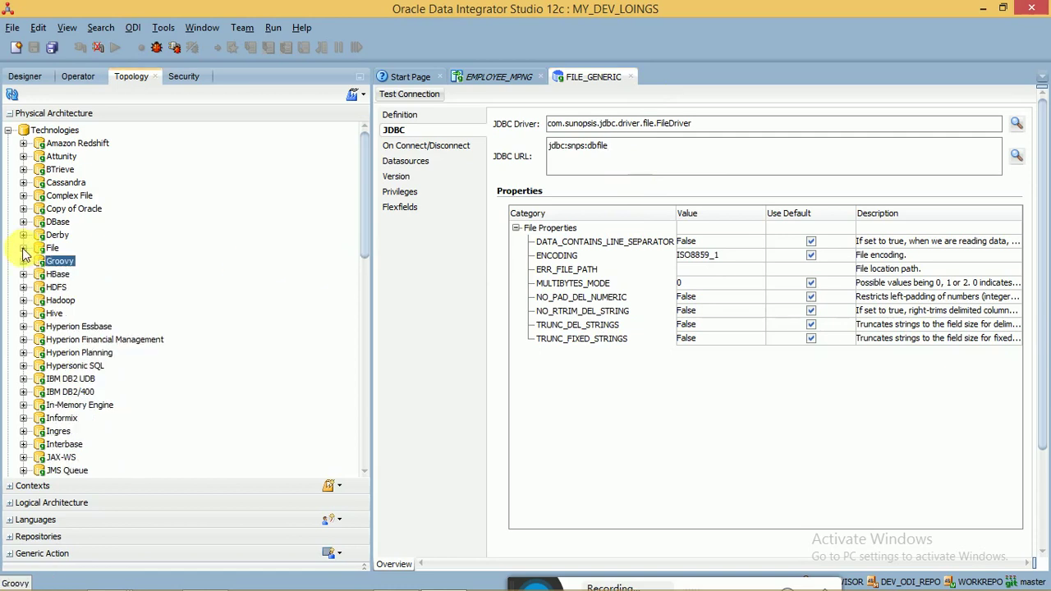
left_click(64, 196)
left_click(23, 197)
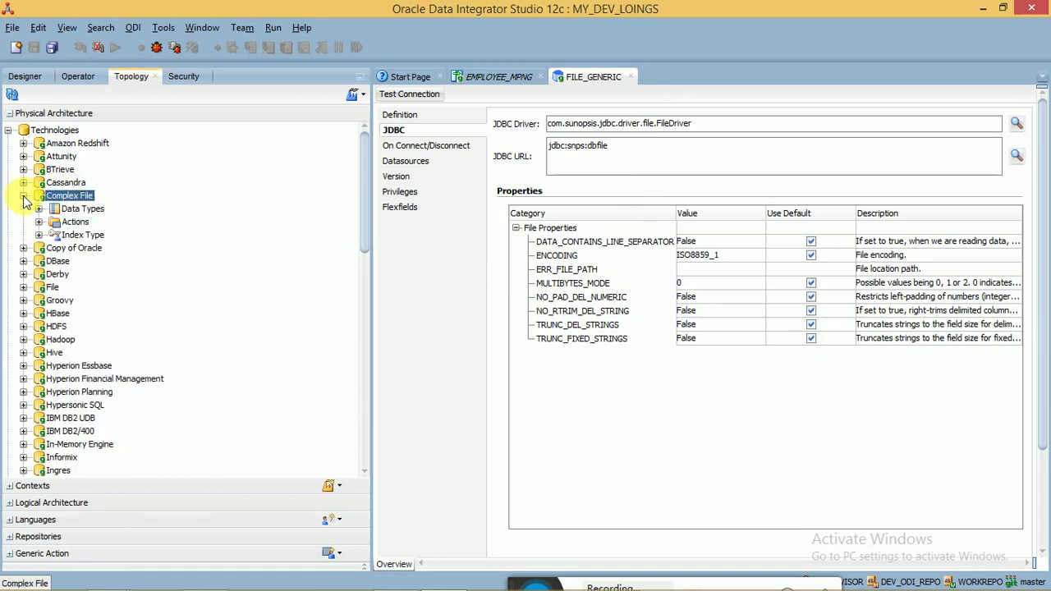
right_click(80, 195)
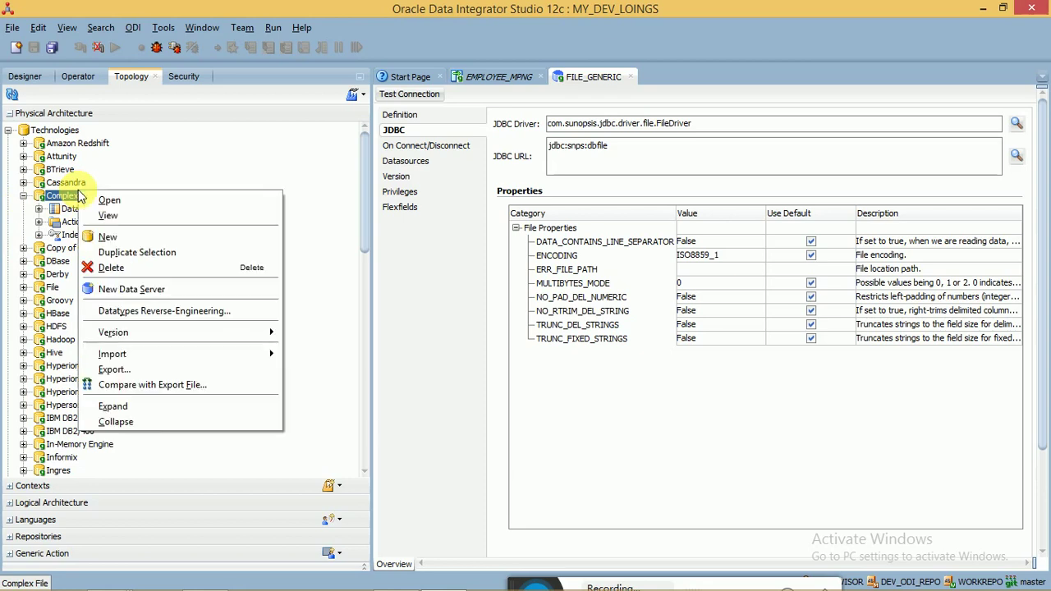
left_click(131, 289)
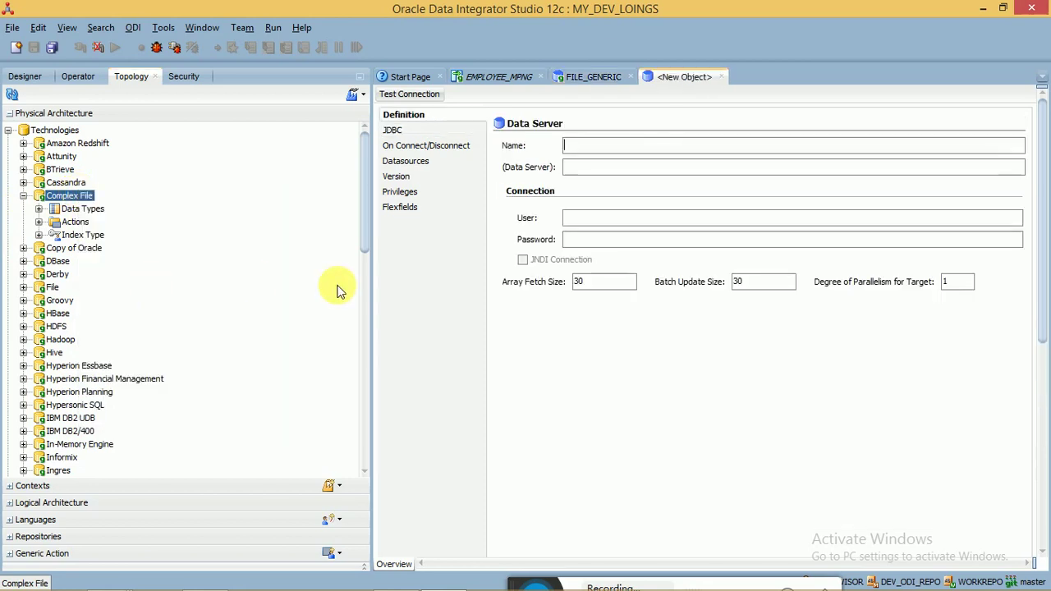
Step: Examine the new Complex File data server's JDBC properties, including dtd, and close both data server editors
left_click(393, 131)
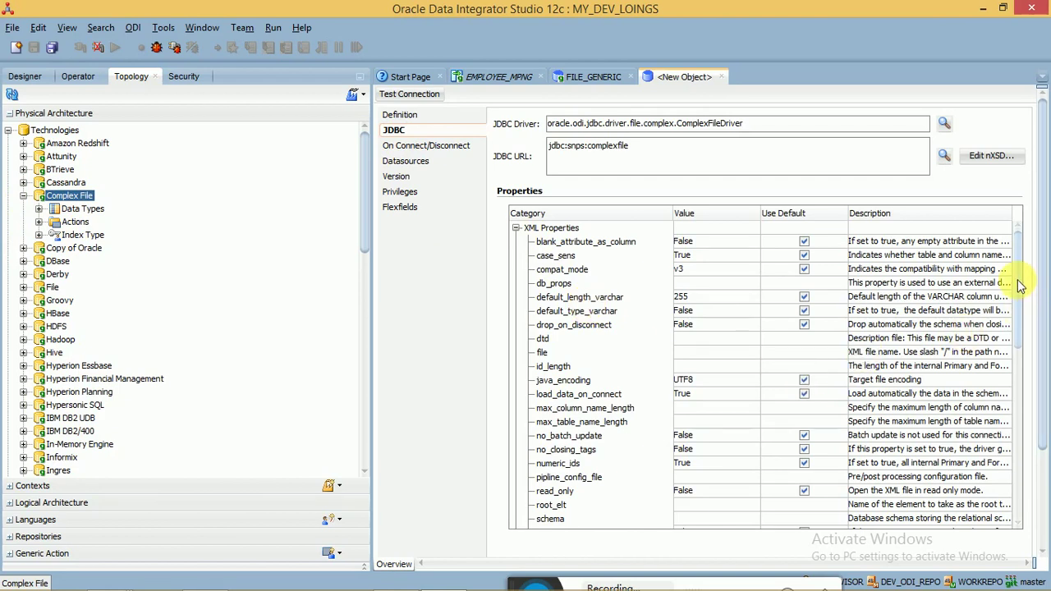
left_click_drag(1021, 285, 1013, 237)
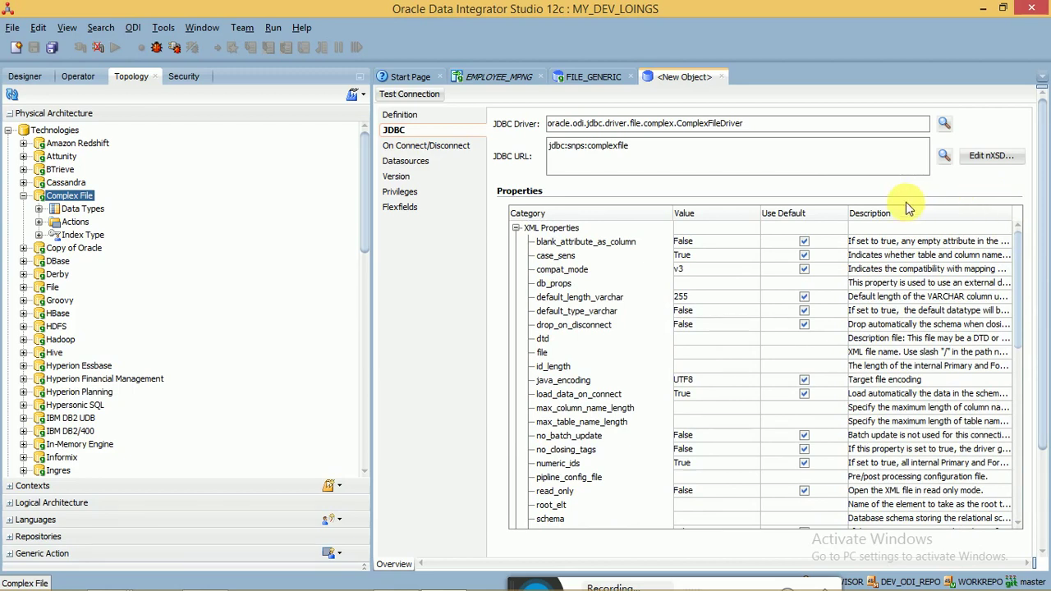
left_click(597, 342)
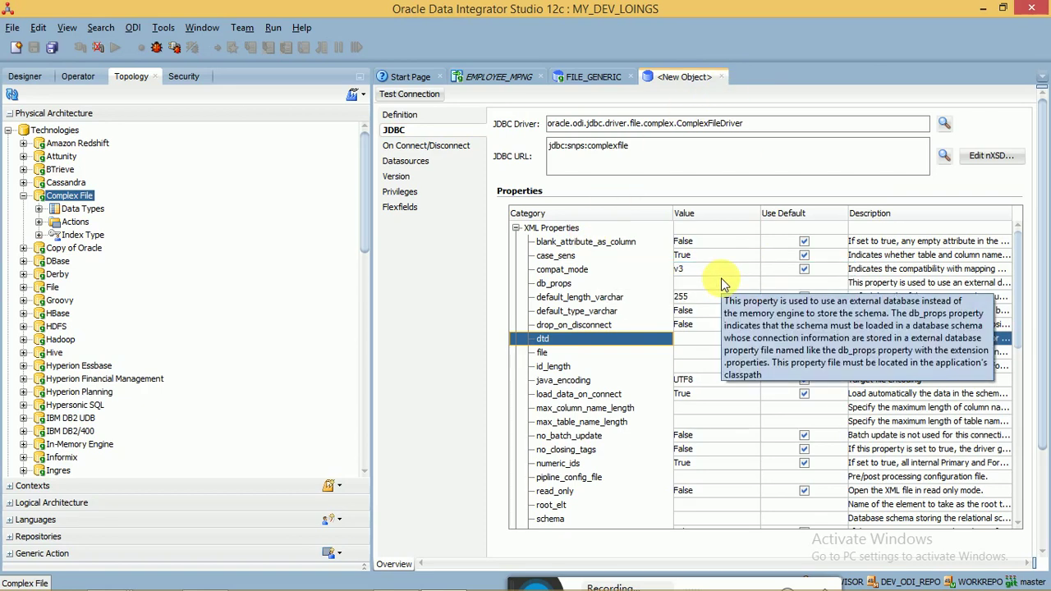
left_click(722, 79)
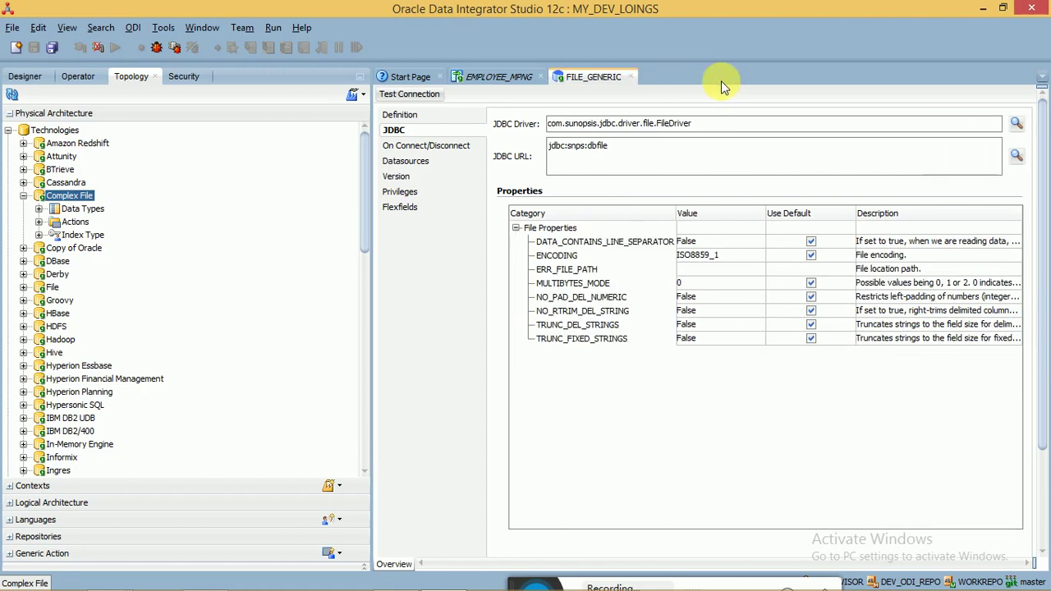
left_click(631, 76)
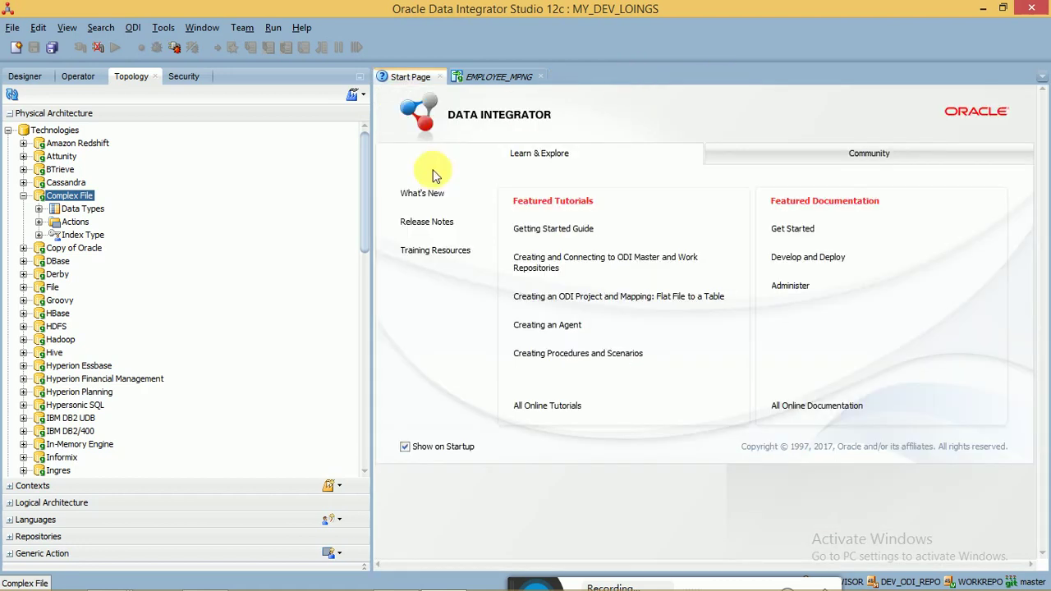
left_click(23, 196)
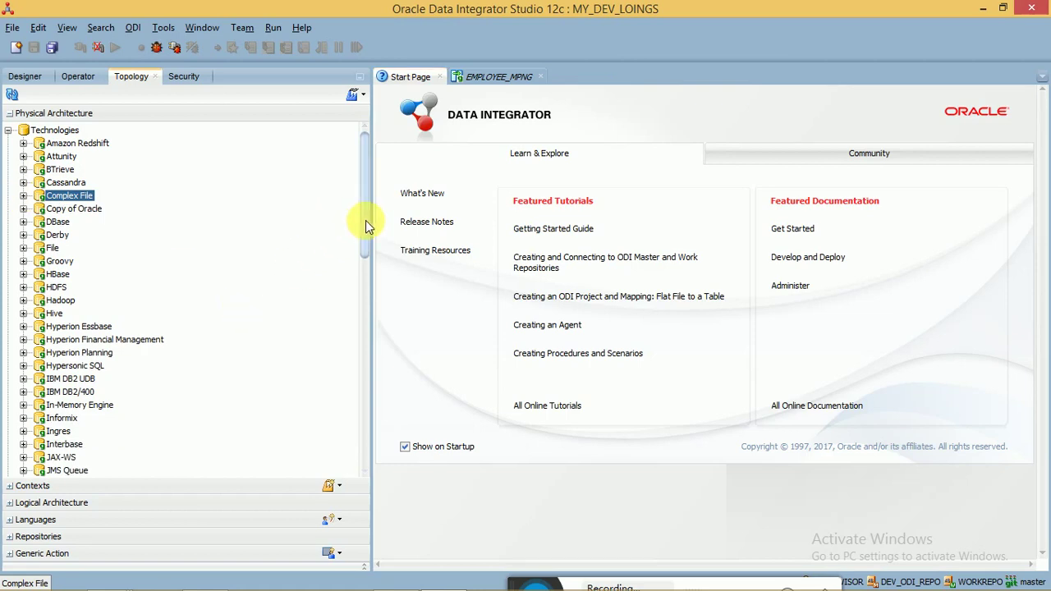
Step: Locate the Kafka, Hadoop, Hive and HDFS technologies in the Physical Architecture list
left_click_drag(369, 223, 368, 357)
left_click(59, 182)
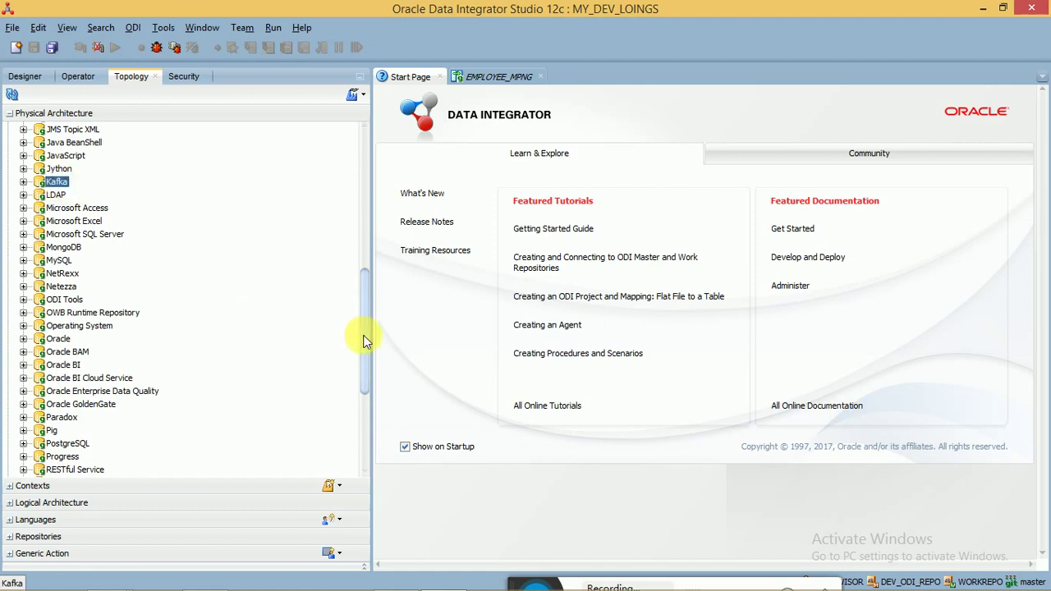
left_click_drag(365, 341, 352, 242)
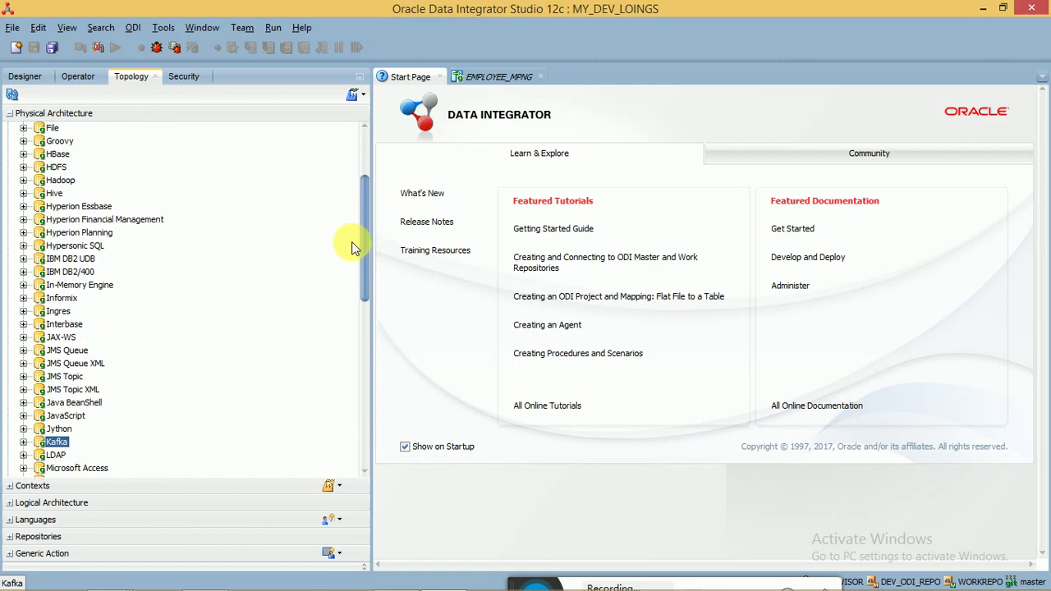
left_click(58, 167)
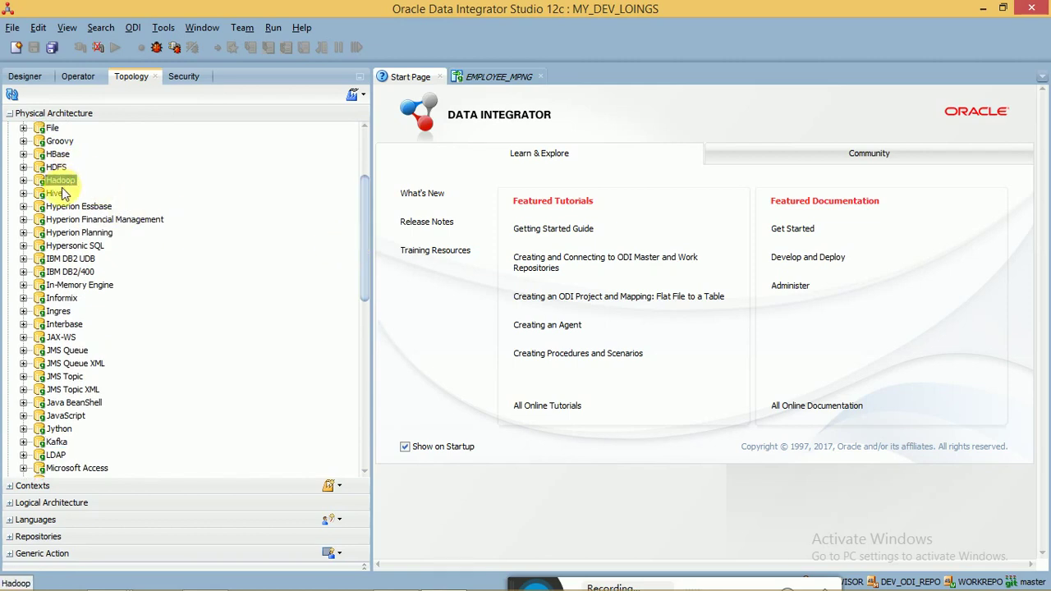
left_click(56, 193)
left_click(59, 180)
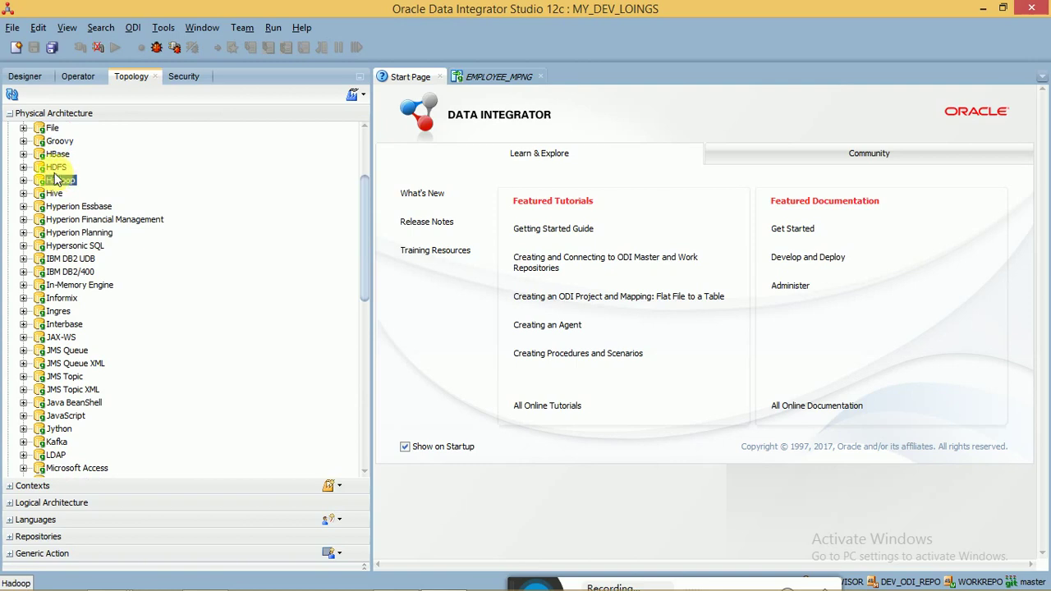
left_click(56, 166)
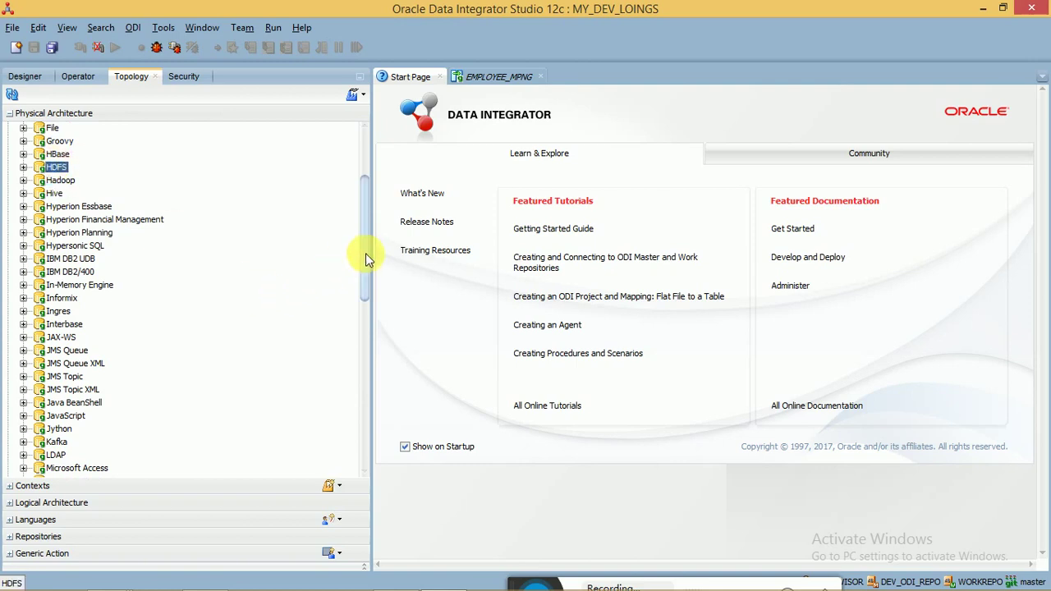
Step: Locate the Salesforce.com and Spark Python technologies in the Physical Architecture list
left_click_drag(365, 253, 375, 422)
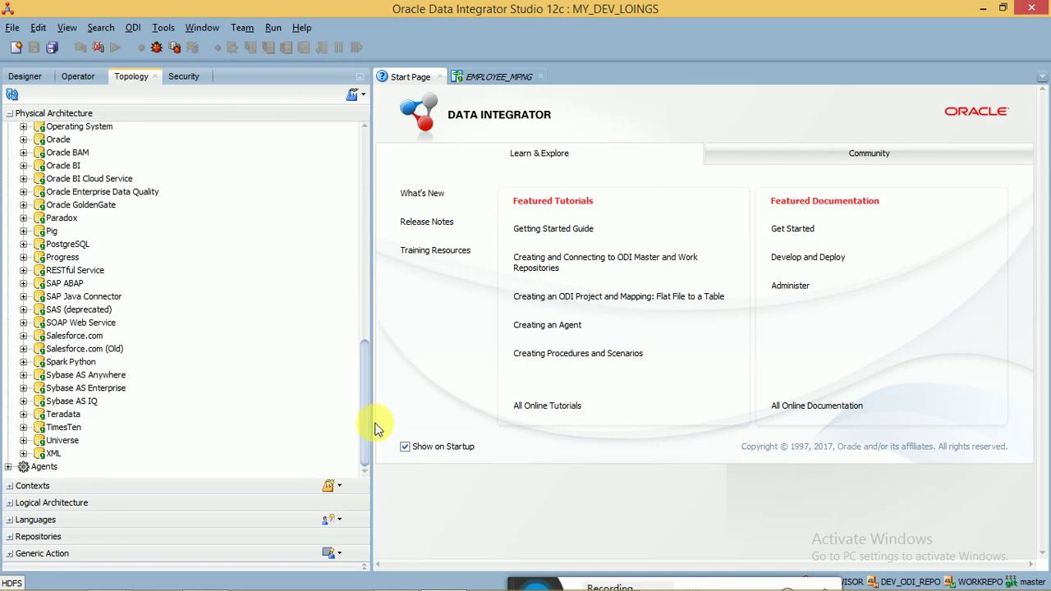
left_click(83, 340)
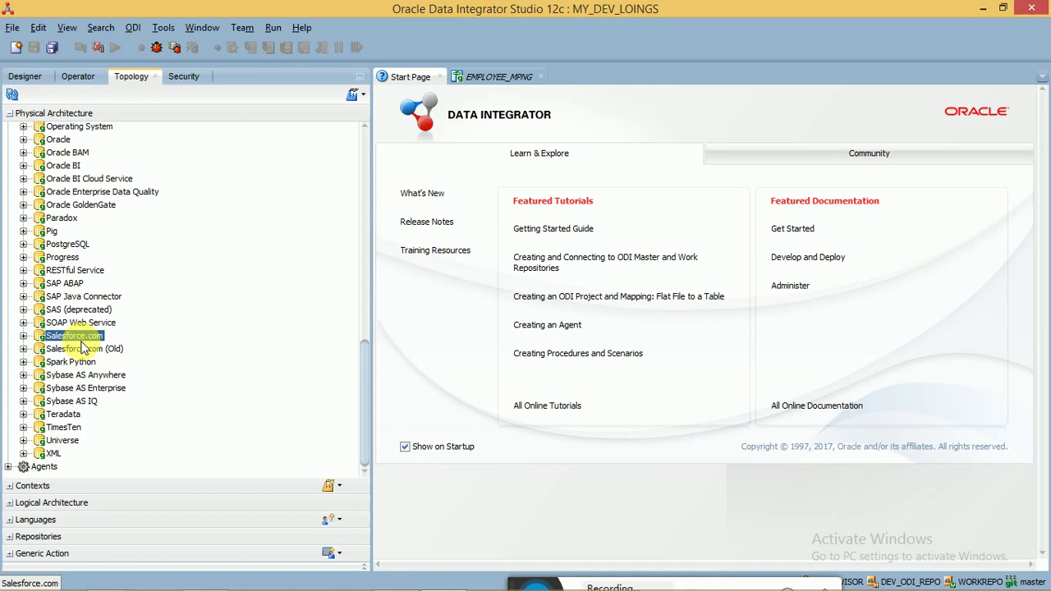
left_click(83, 363)
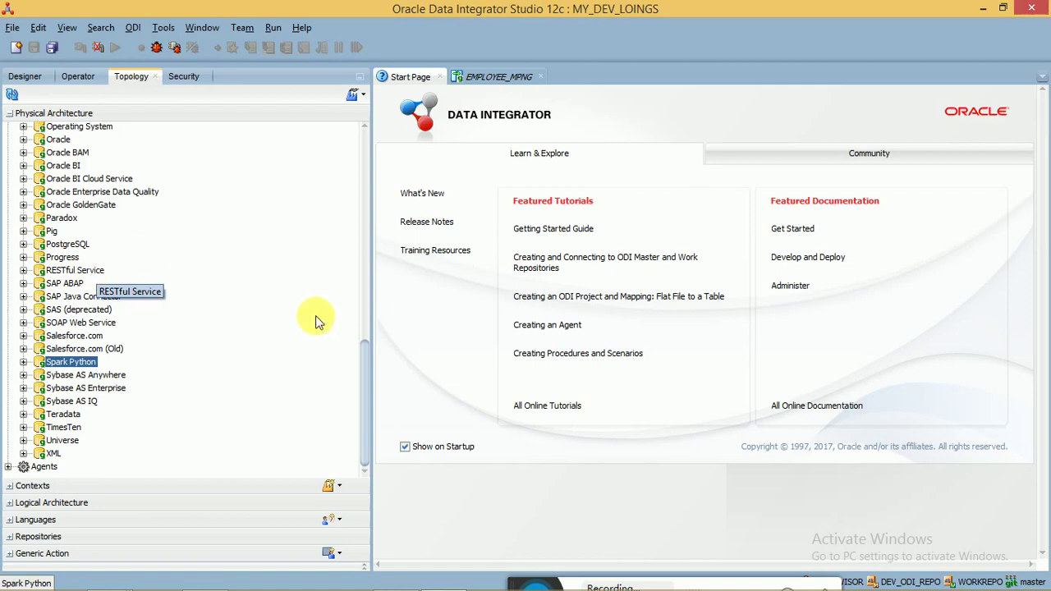
scroll(351, 304, "up", 1)
scroll(352, 304, "up", 10)
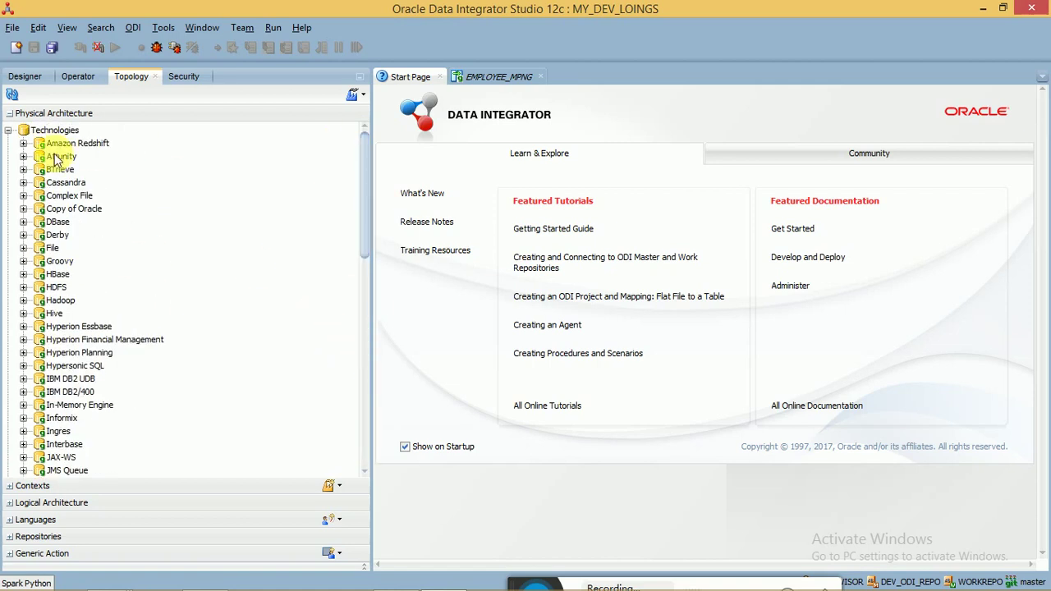
Step: Collapse the Technologies node, expand Agents to view its creation options, including New Oozie Engine, and collapse Agents
left_click(9, 131)
left_click(8, 143)
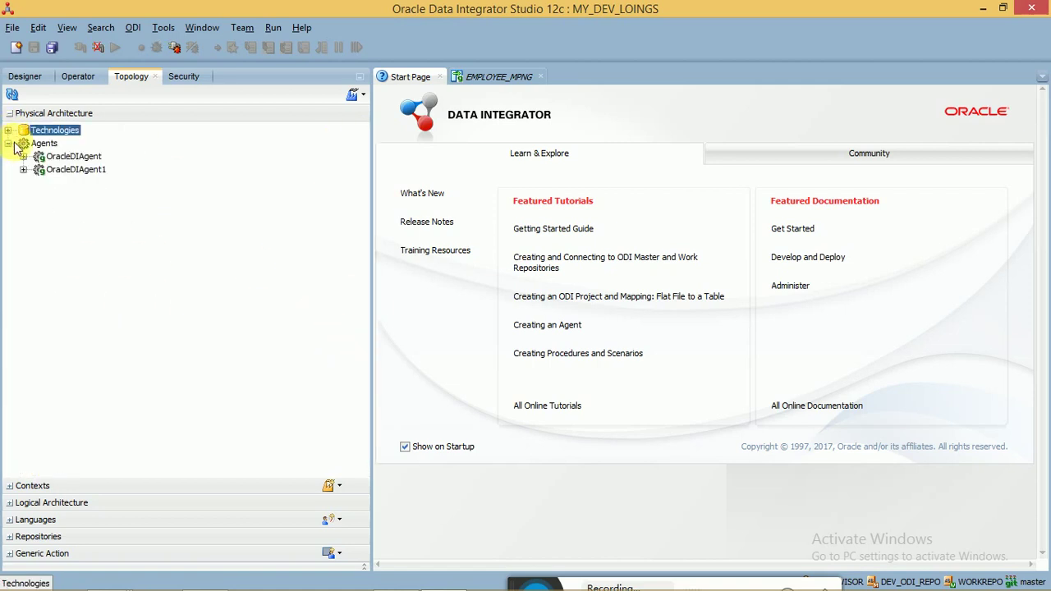
left_click(24, 143)
right_click(34, 150)
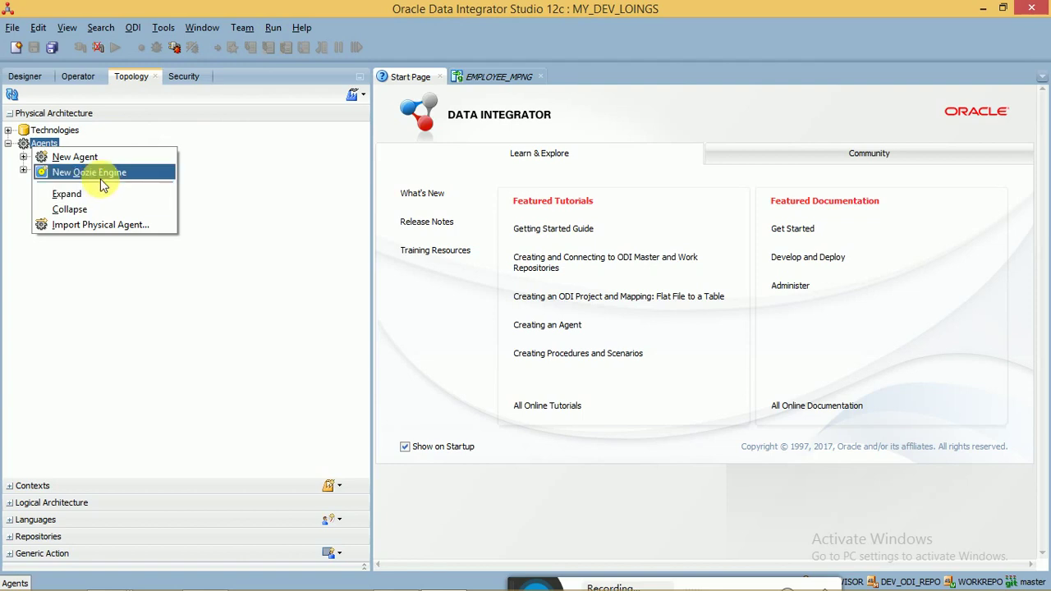
left_click(7, 145)
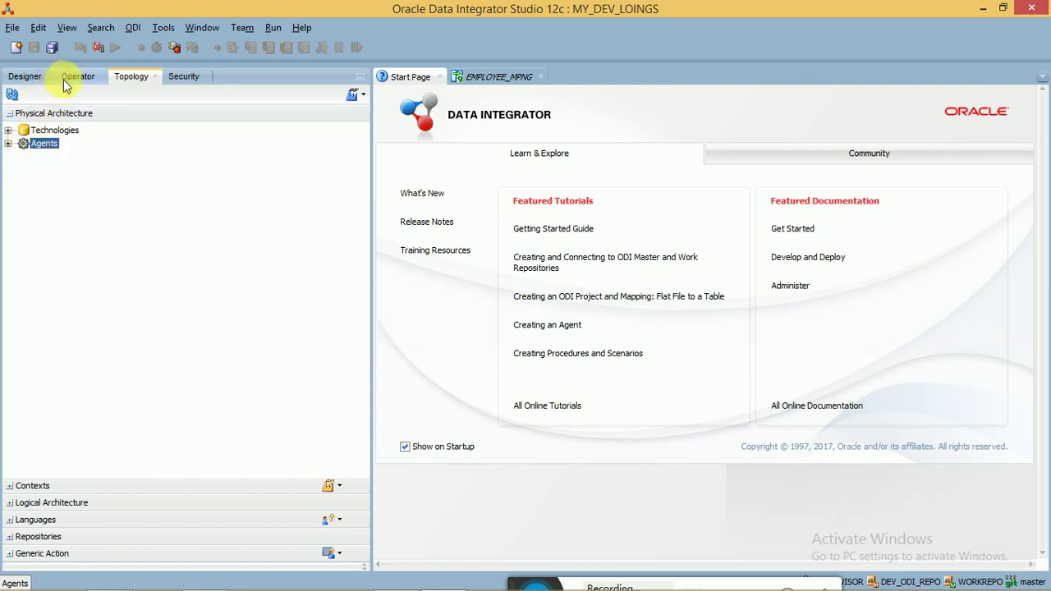
Step: Switch to the Designer navigator and review the Models section's options for creating and importing models, leaving the section collapsed
left_click(25, 77)
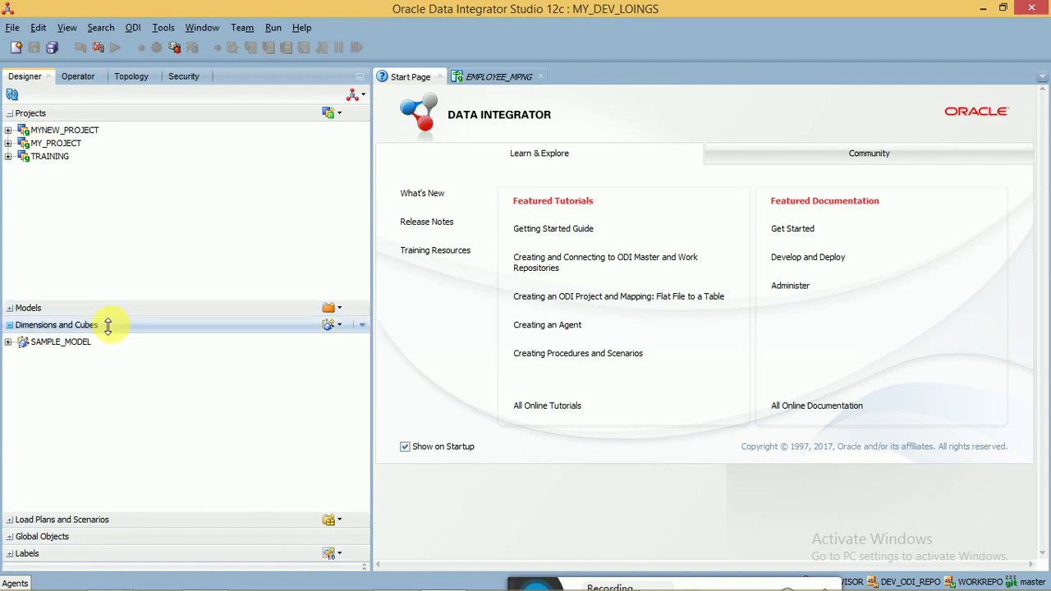
left_click(173, 310)
left_click(341, 219)
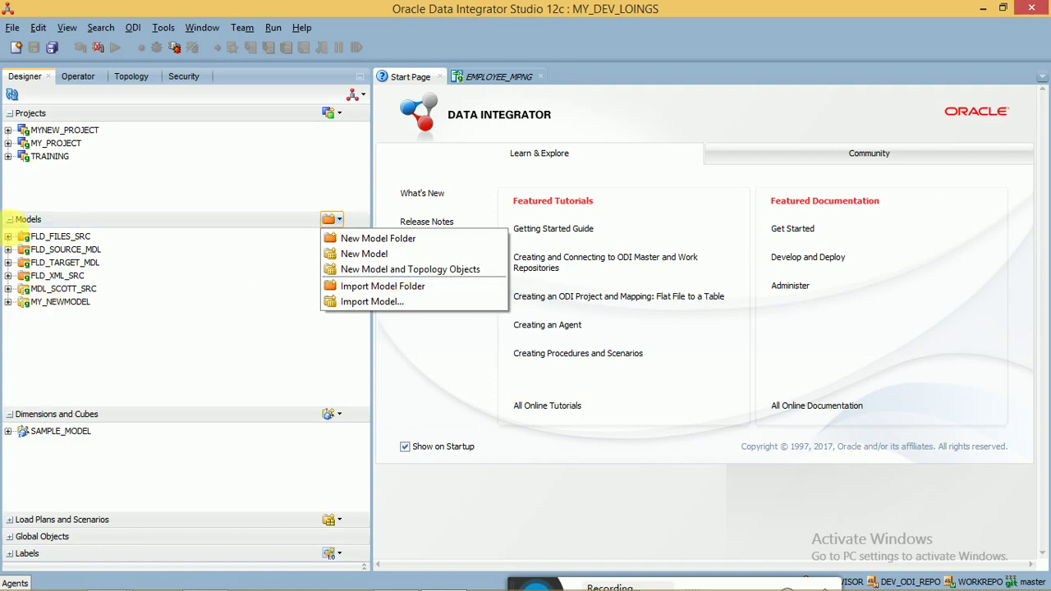
left_click(10, 220)
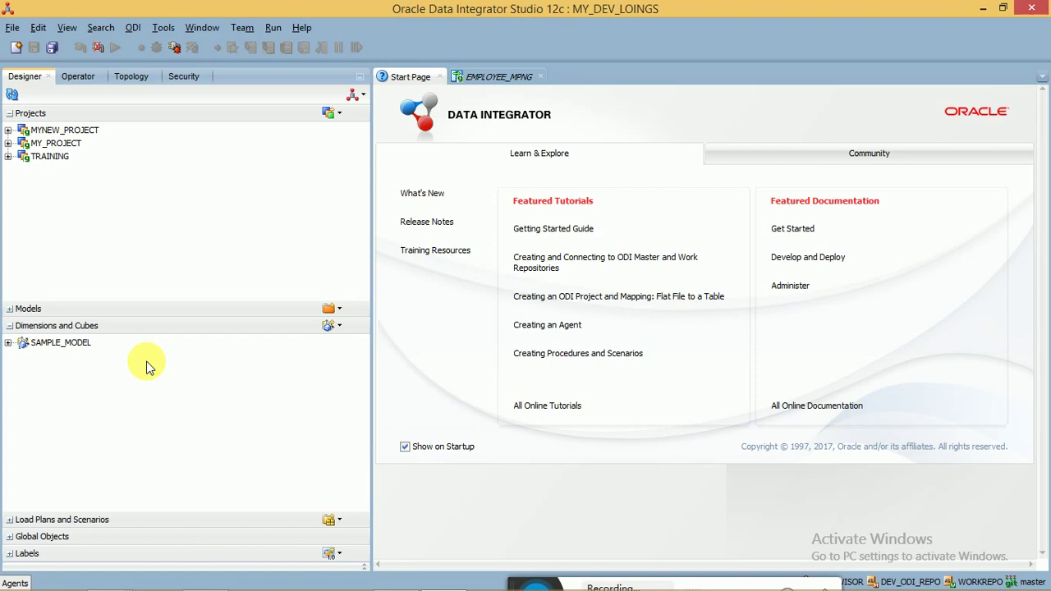
Step: Start a new dimension under SAMPLE_MODEL, examine its definition settings, and close the editor without saving
left_click(8, 342)
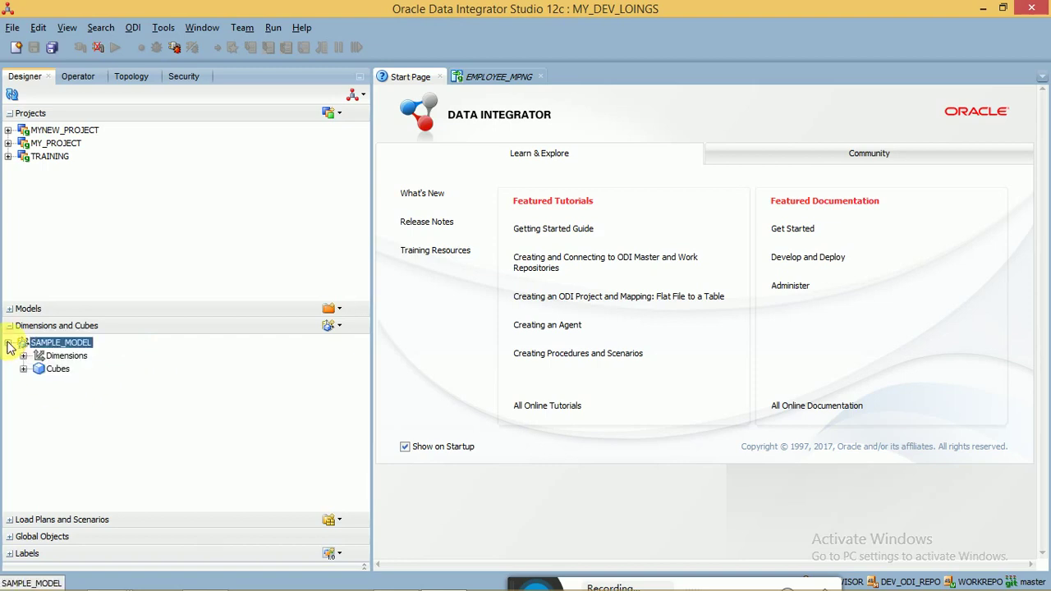
left_click(64, 358)
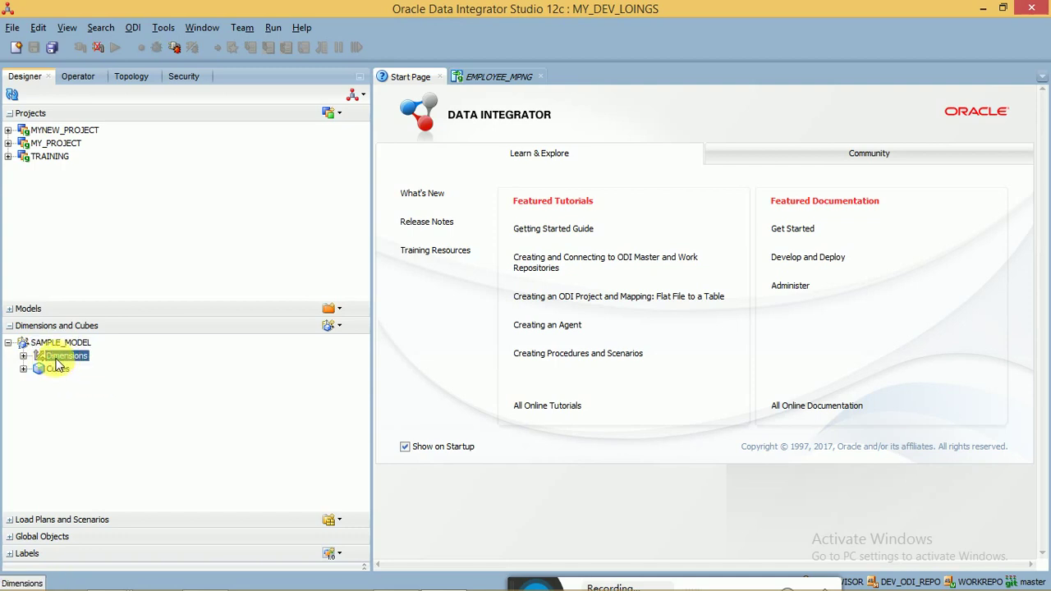
right_click(59, 360)
left_click(70, 373)
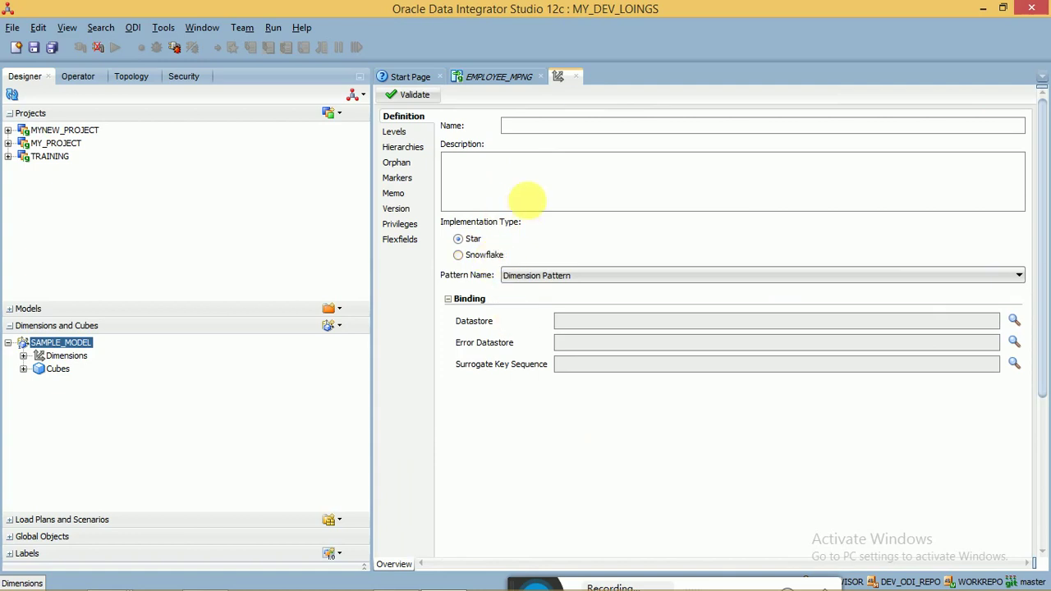
left_click(575, 77)
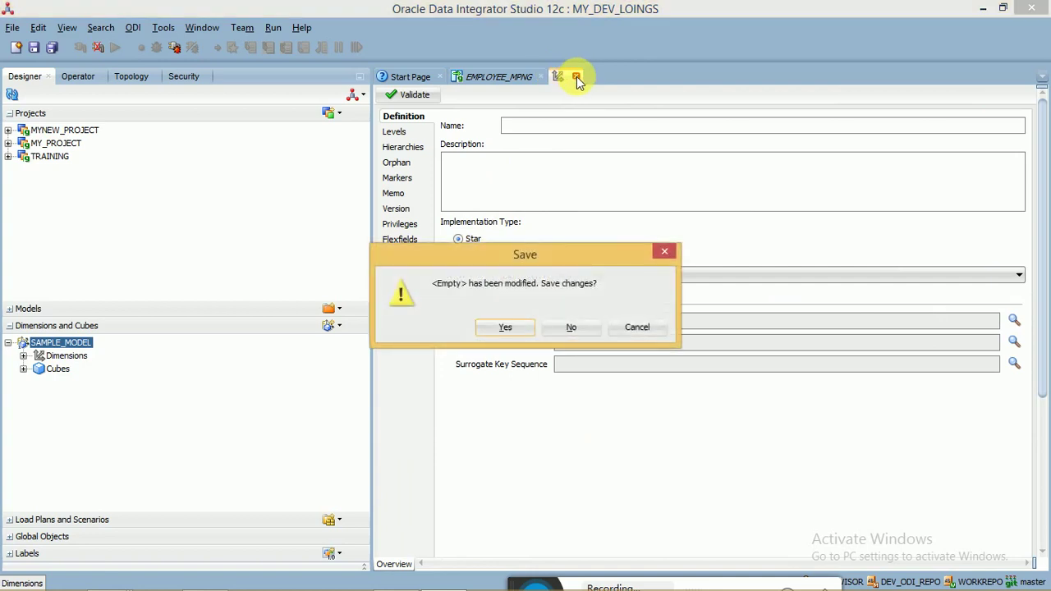
left_click(574, 327)
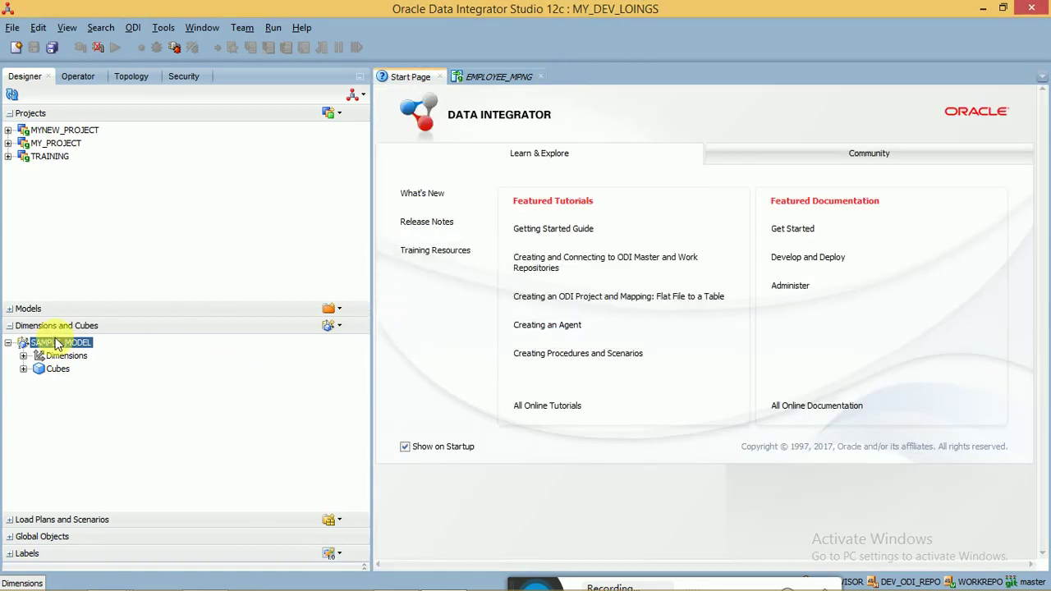
Step: Collapse Dimensions and Cubes, expand Global Objects, and point out Global Reusable Mappings and Global Templates
left_click(13, 326)
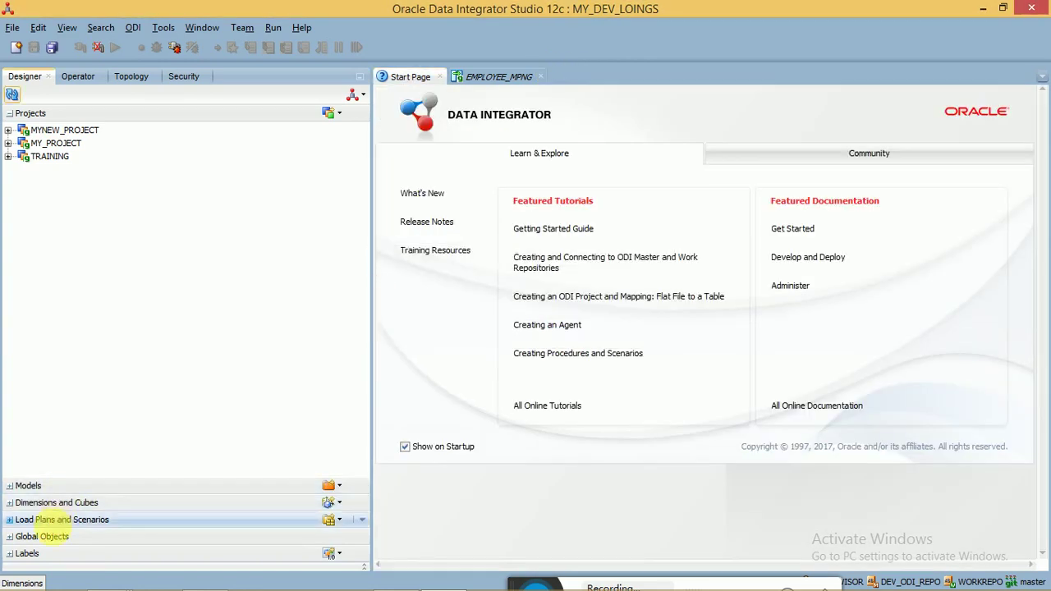
left_click(52, 536)
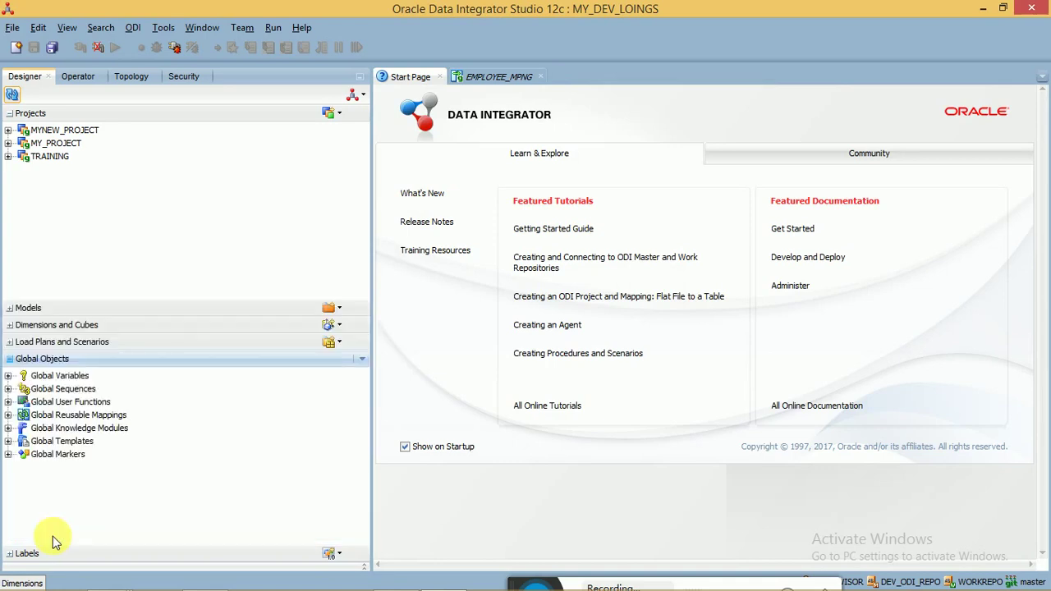
left_click(70, 417)
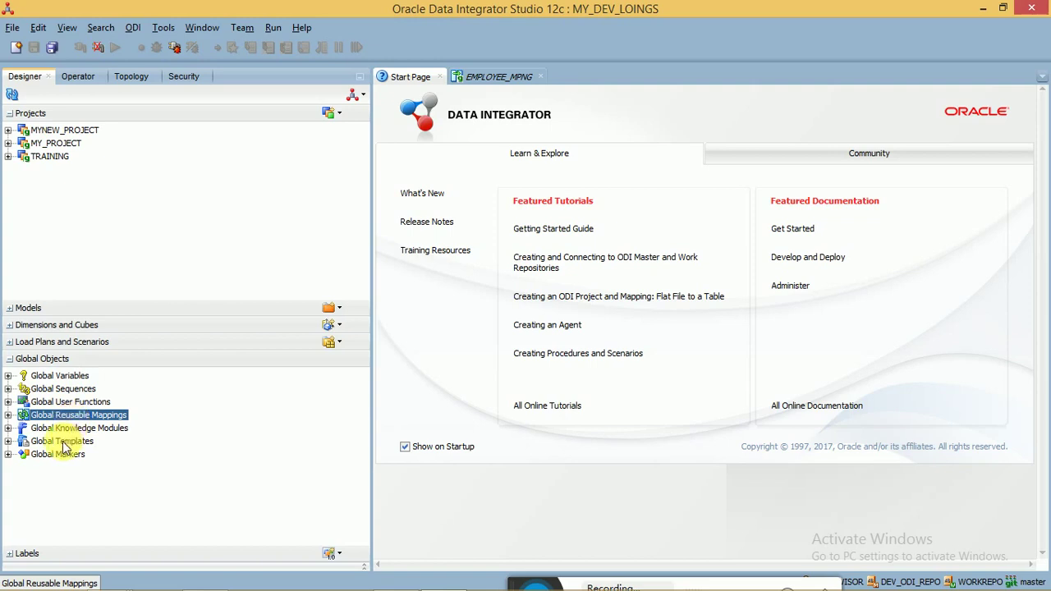
left_click(64, 444)
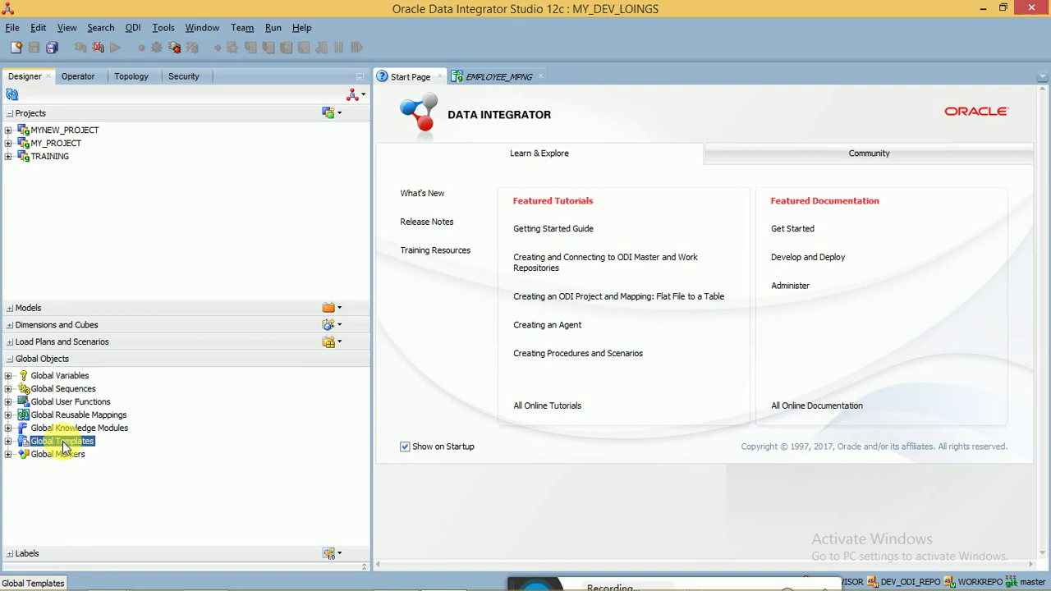
Step: Expand Global Templates and look through its language groups, including GENERIC, GROOVY and JYTHON
left_click(7, 442)
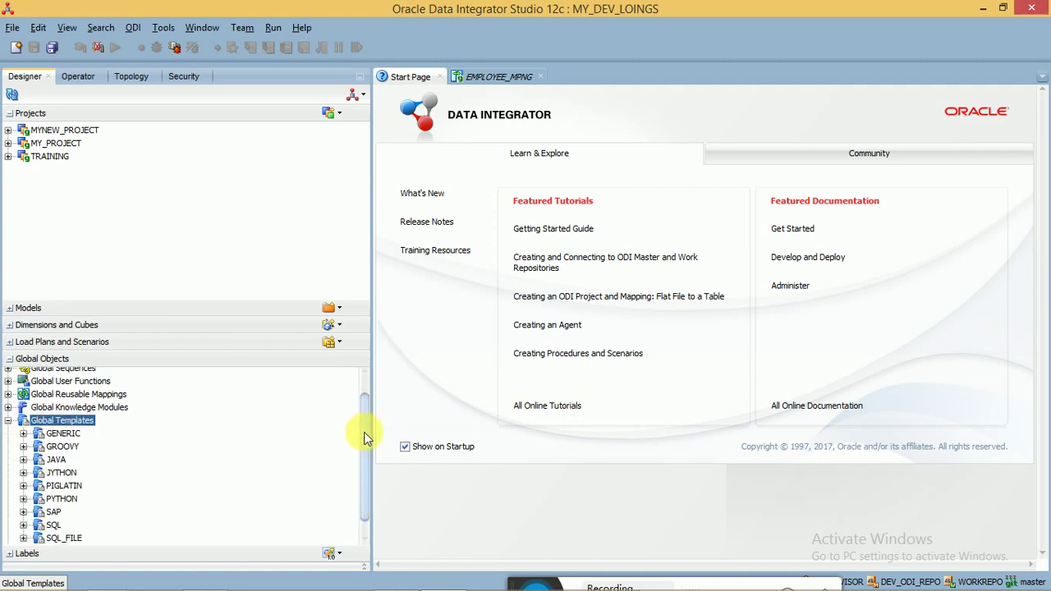
left_click_drag(364, 438, 365, 490)
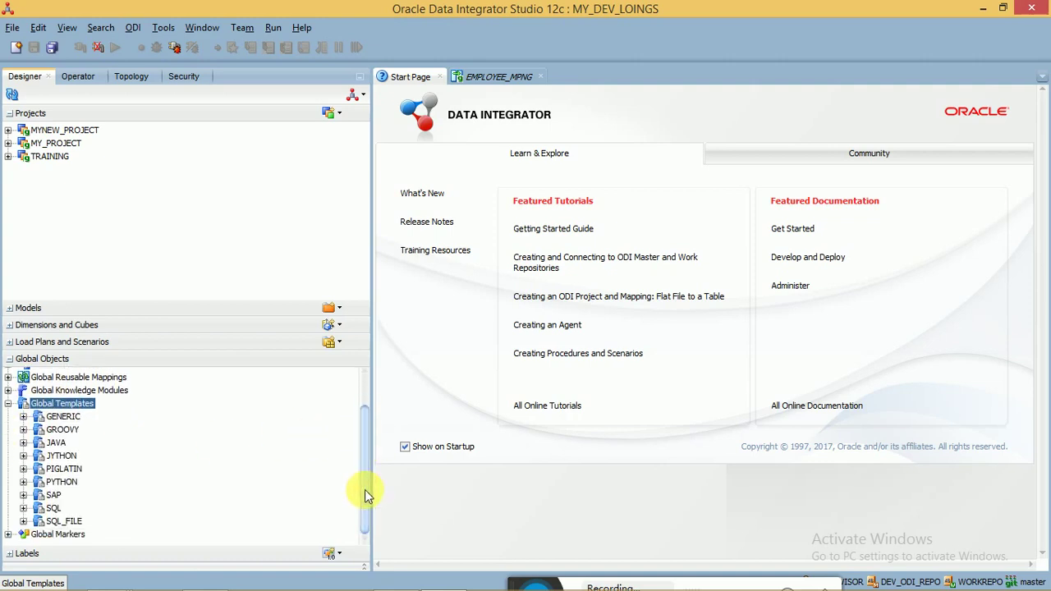
left_click(66, 417)
left_click(64, 430)
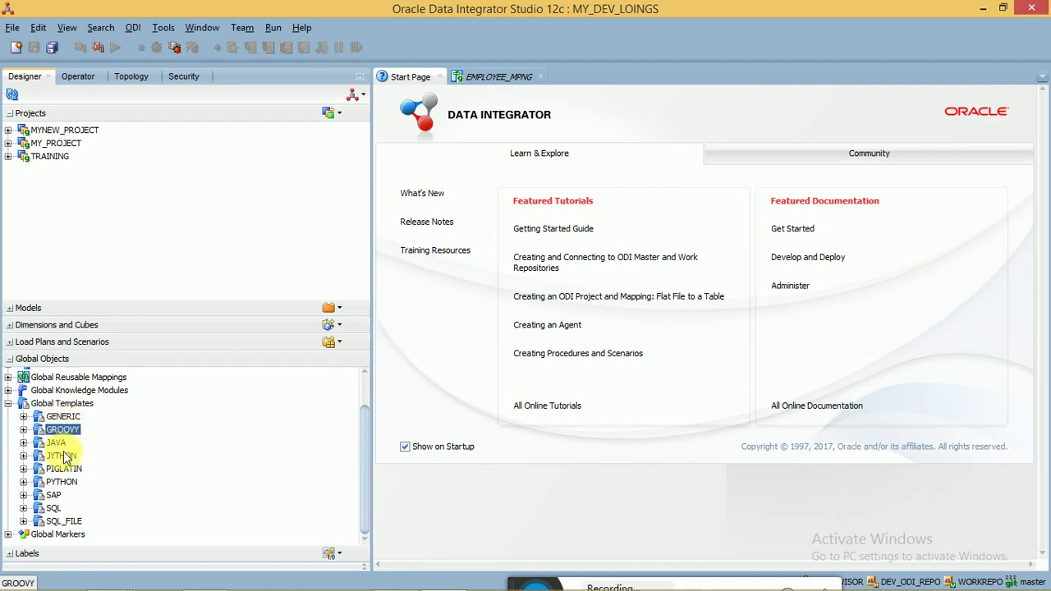
left_click(63, 456)
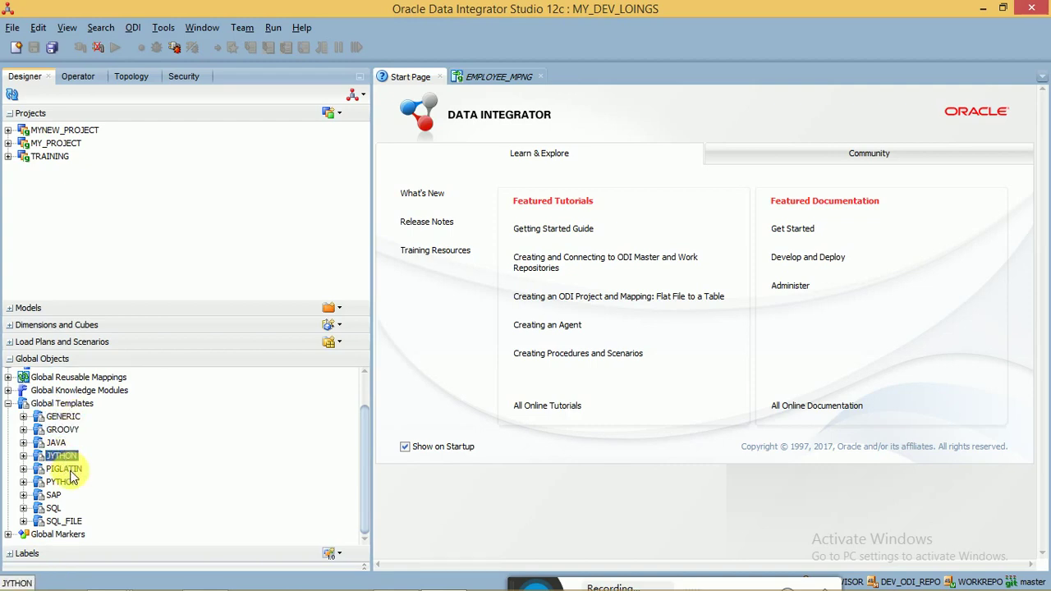
left_click(58, 404)
Step: Examine the Sqoop option file export and import templates and the OLH script template in the GENERIC group, then collapse it
left_click(23, 416)
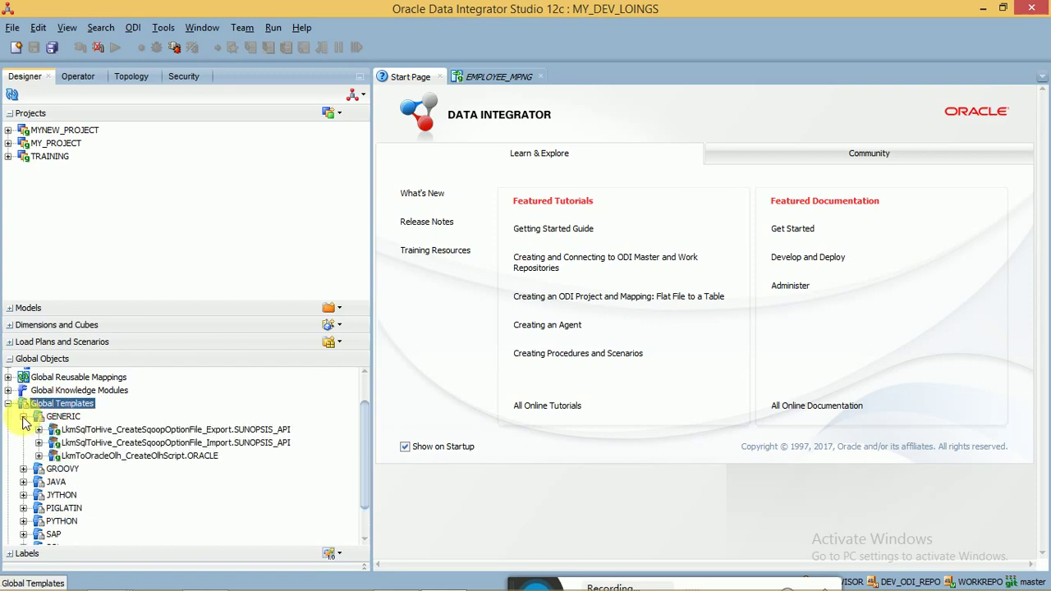
left_click(111, 443)
left_click(140, 430)
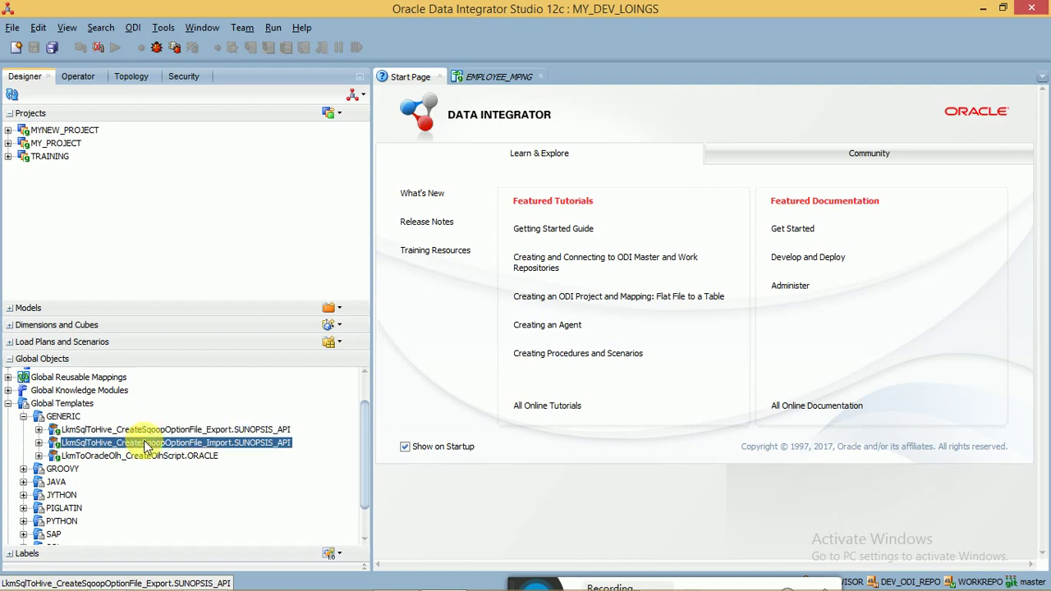
left_click(138, 442)
left_click(150, 456)
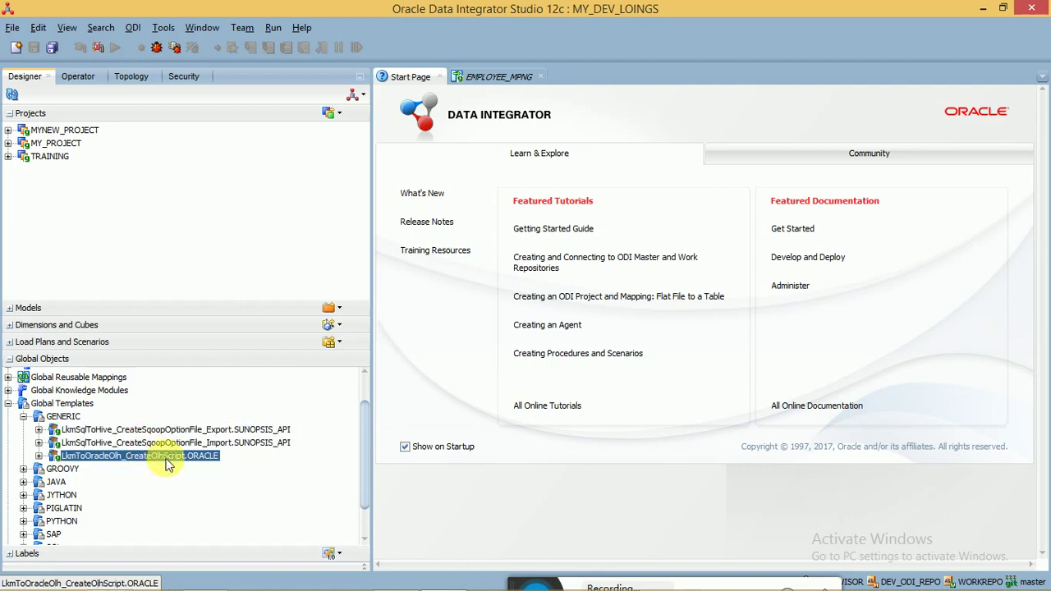
left_click(23, 416)
Step: Expand the GROOVY template group and look through its HBase, Pig and Oracle templates, including OdiOSCommandGroovy.GENERIC
left_click(23, 429)
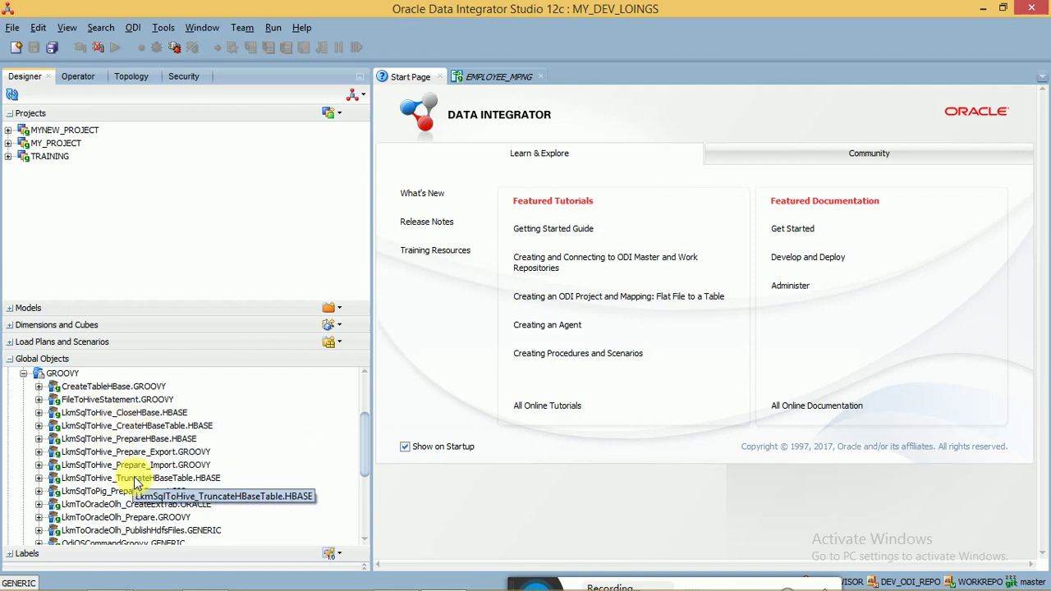
left_click(141, 414)
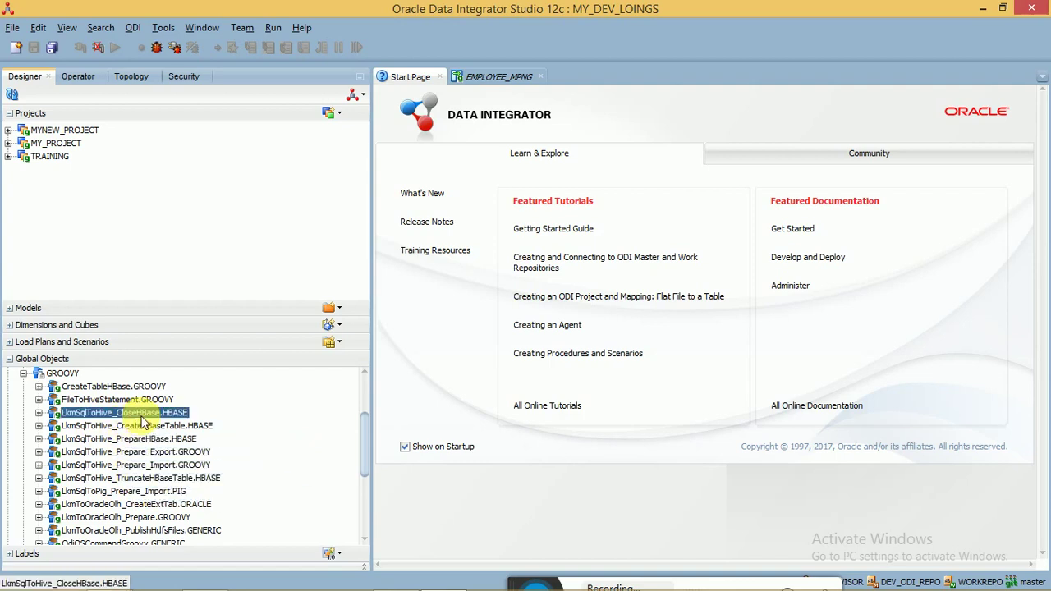
left_click(162, 492)
key("Down")
key("Down")
key("Down")
key("Down")
key("Down")
key("Down")
key("Down")
key("Down")
key("Down")
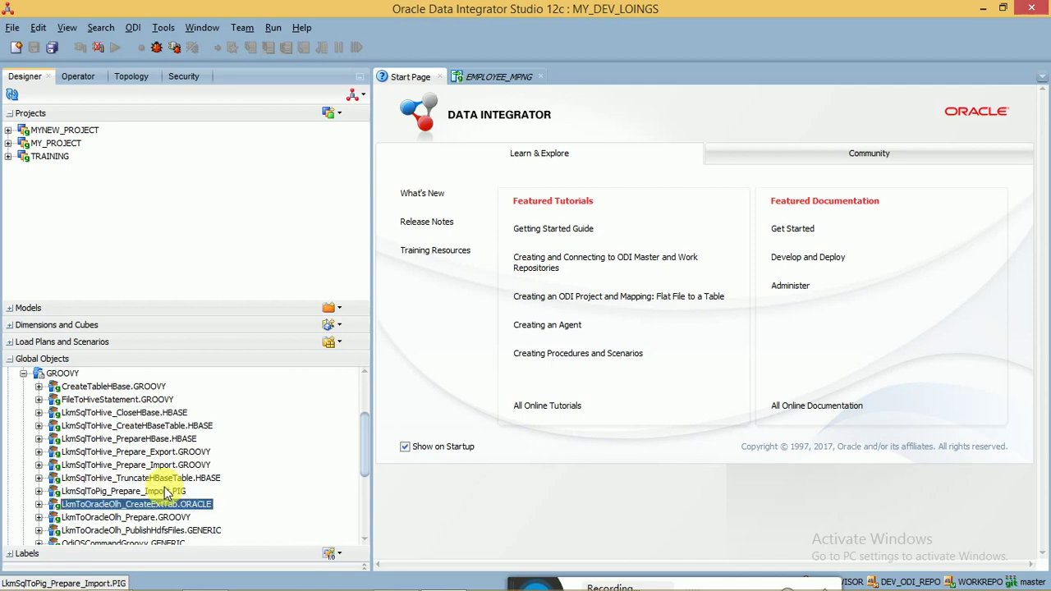
key("Down")
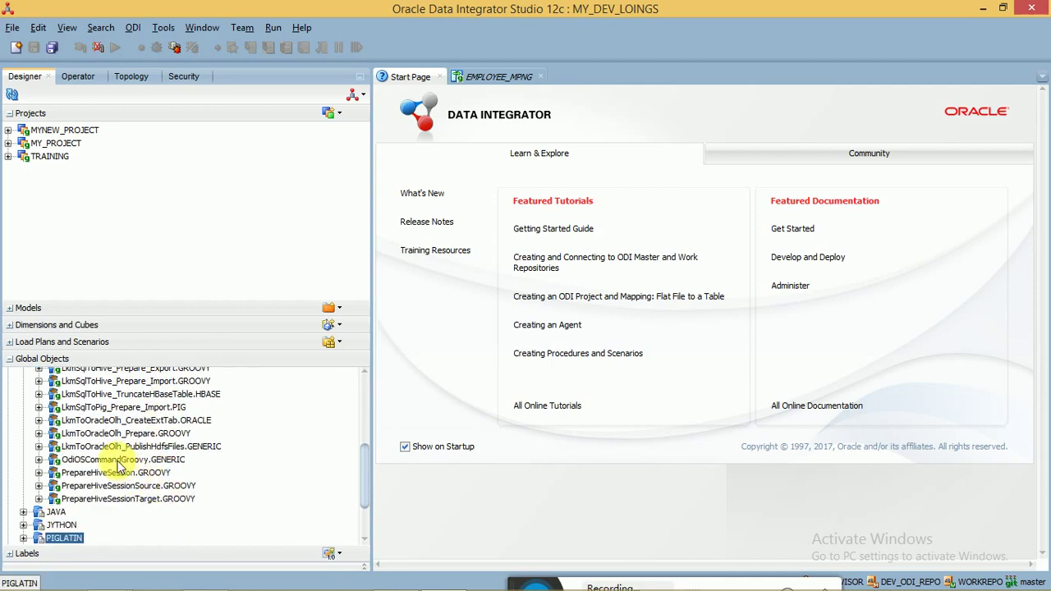
left_click(118, 461)
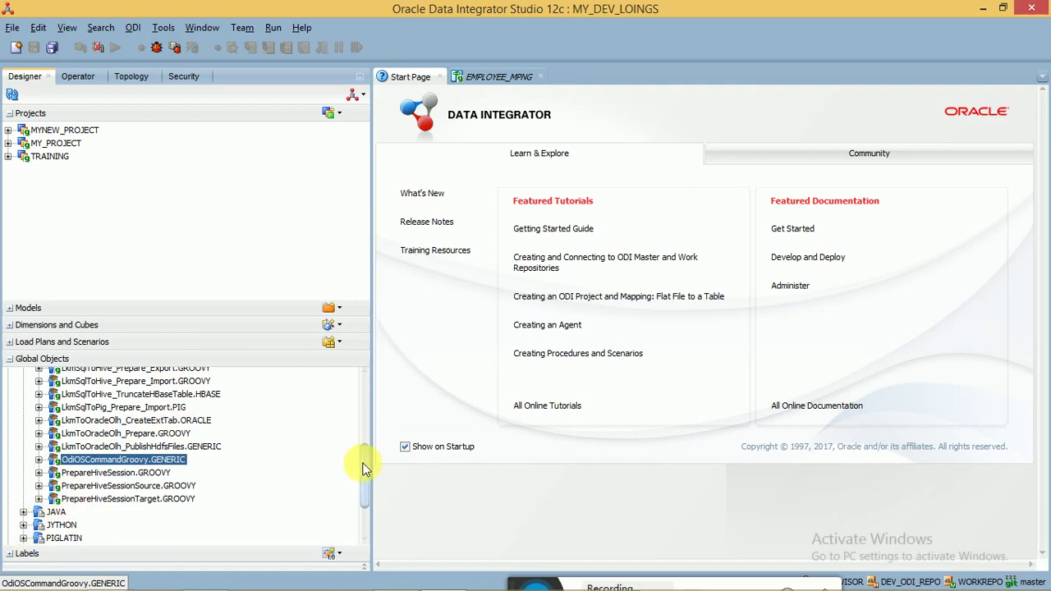
left_click_drag(366, 465, 353, 393)
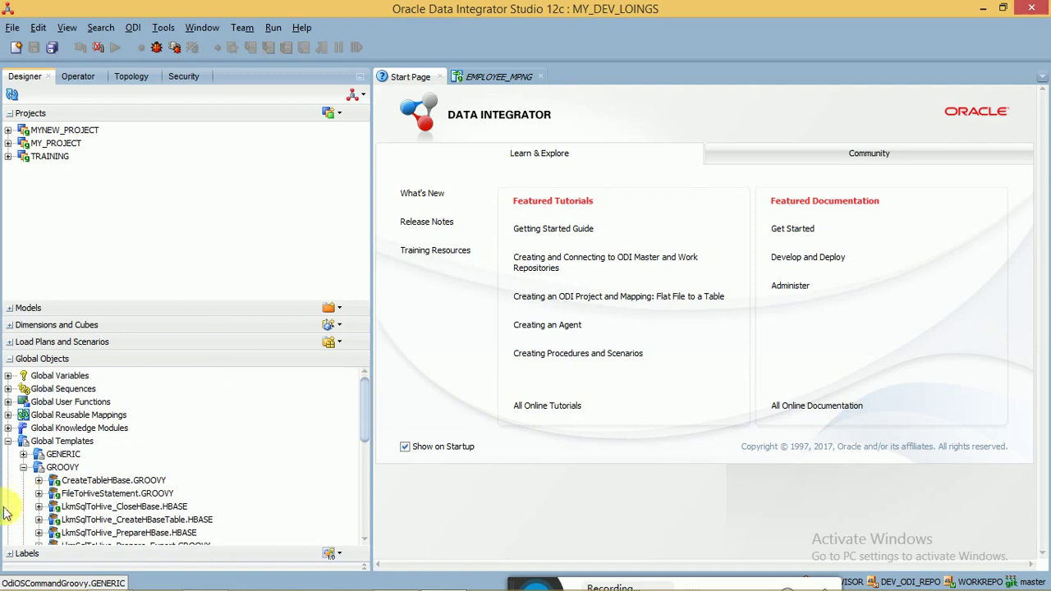
Step: Collapse the GROOVY group and Global Templates, and expand the Labels section
left_click(23, 467)
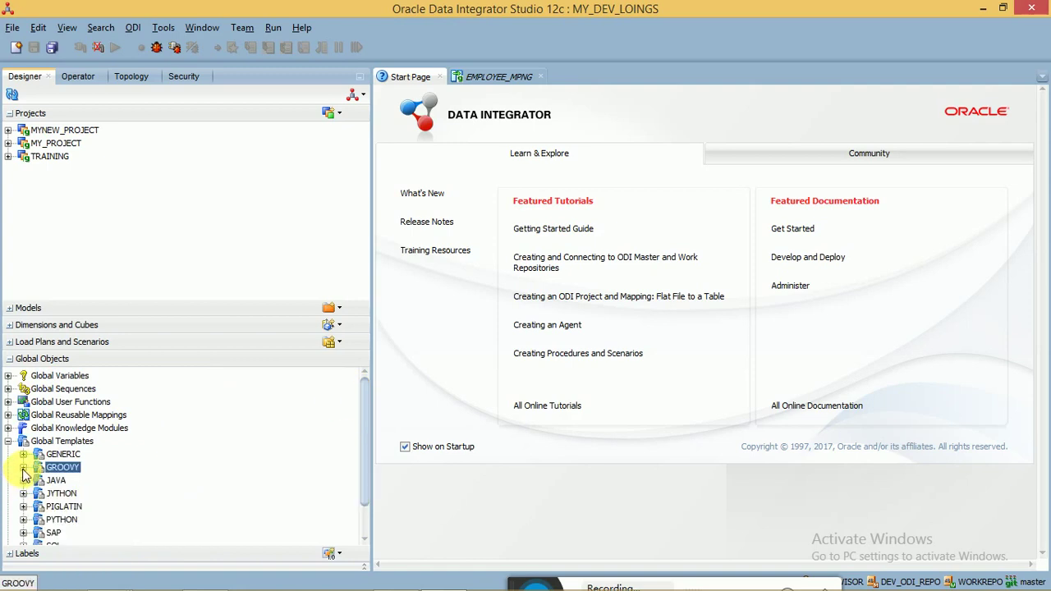
left_click(8, 441)
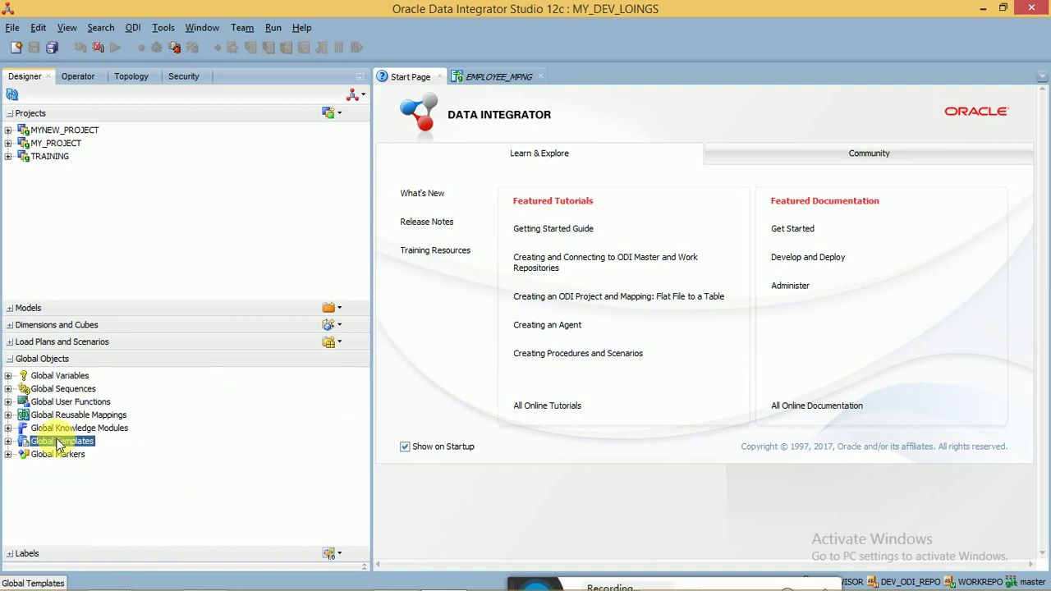
left_click(79, 553)
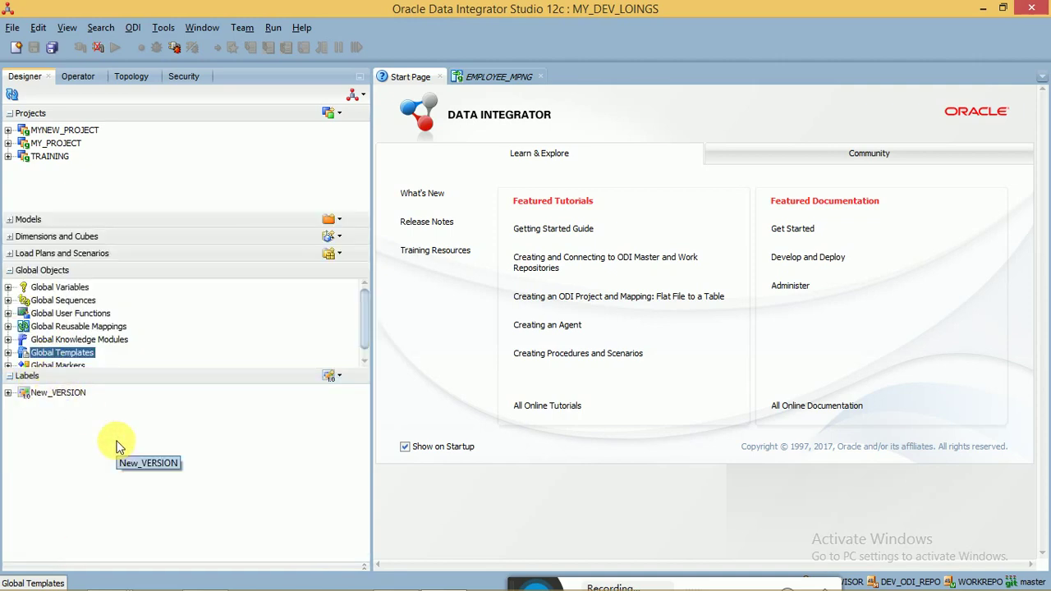
Step: View the version control systems available for versioning ODI objects, including Git, ODI and Subversion, and close the selection without switching
left_click(246, 31)
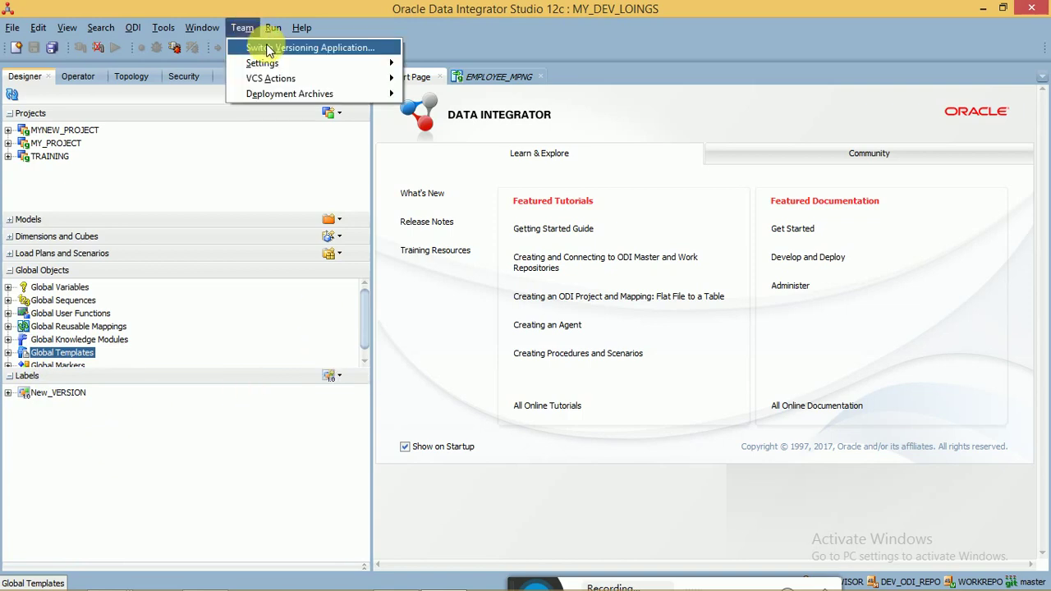
left_click(266, 51)
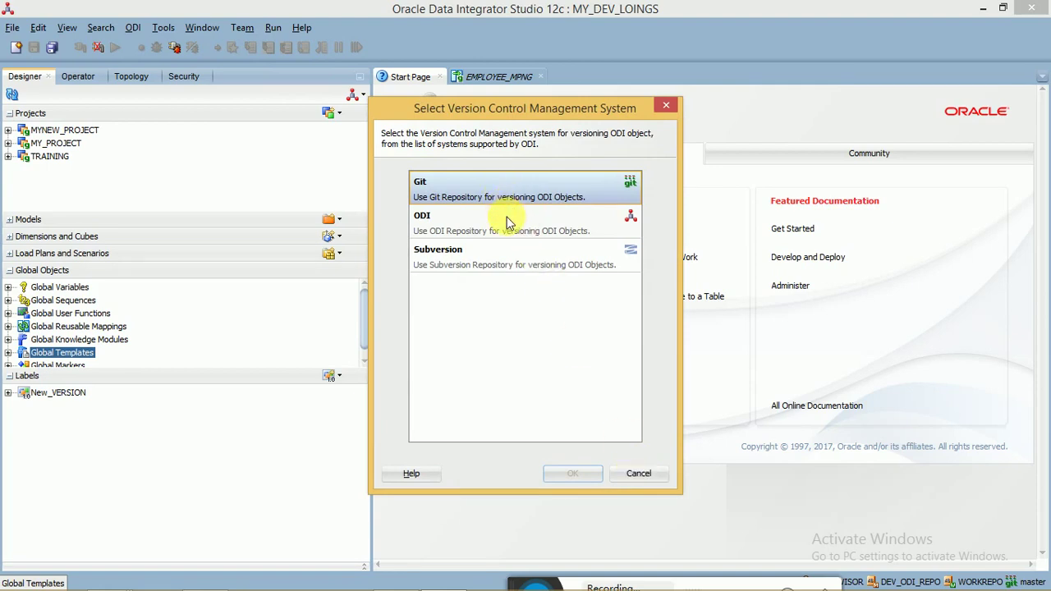
left_click(639, 473)
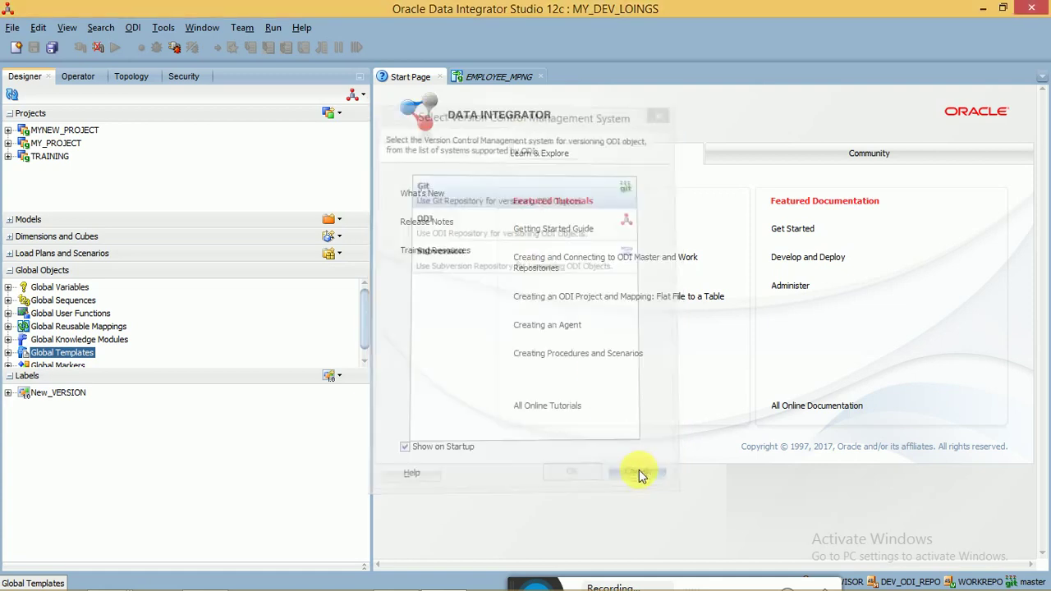
Step: Collapse Labels and Global Objects, and look at the Models section and its new and import options before collapsing it
left_click(8, 377)
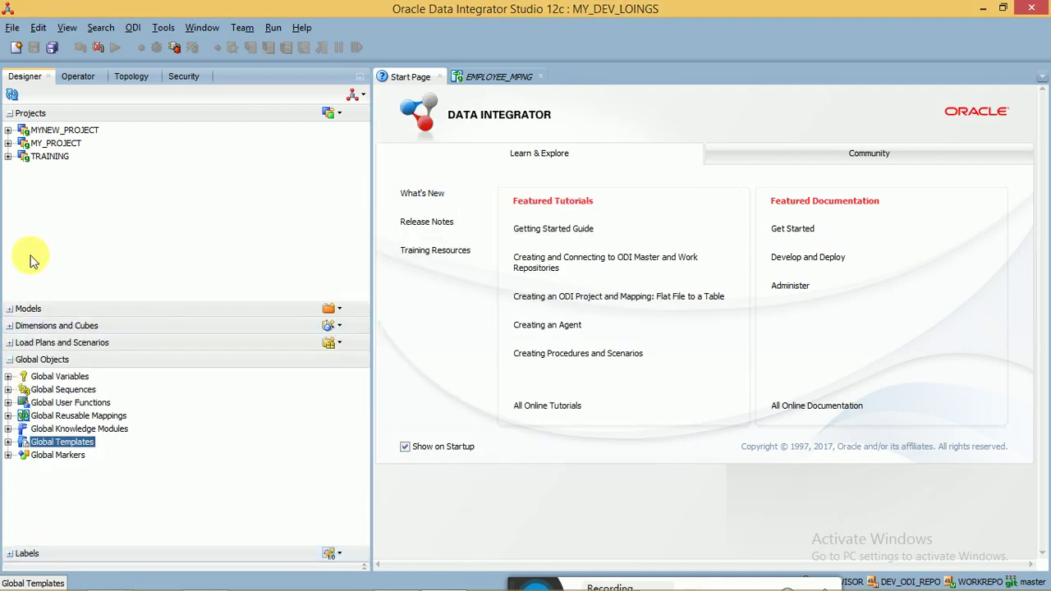
left_click(9, 362)
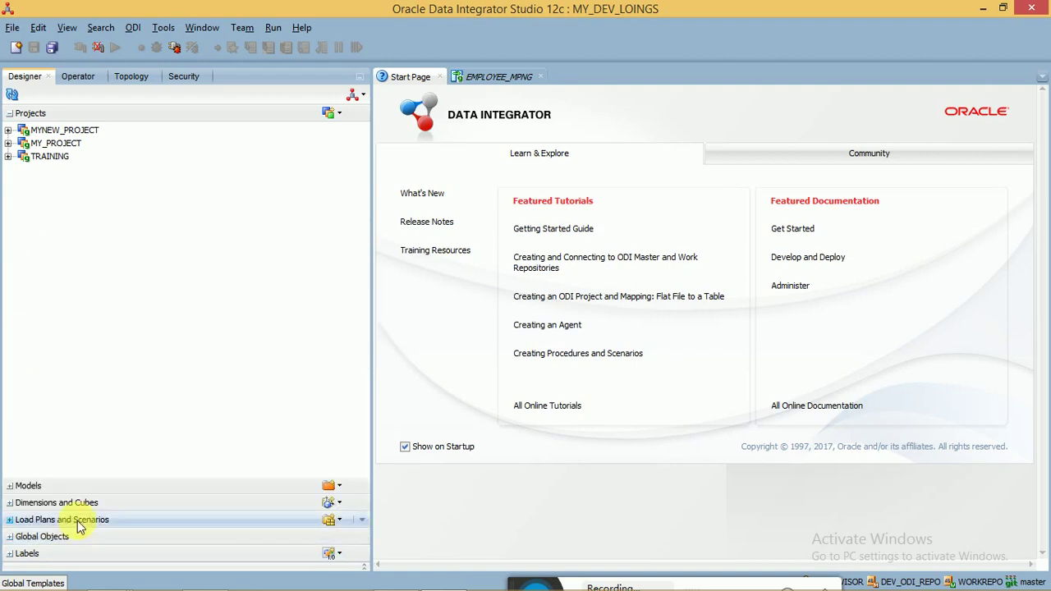
left_click(99, 489)
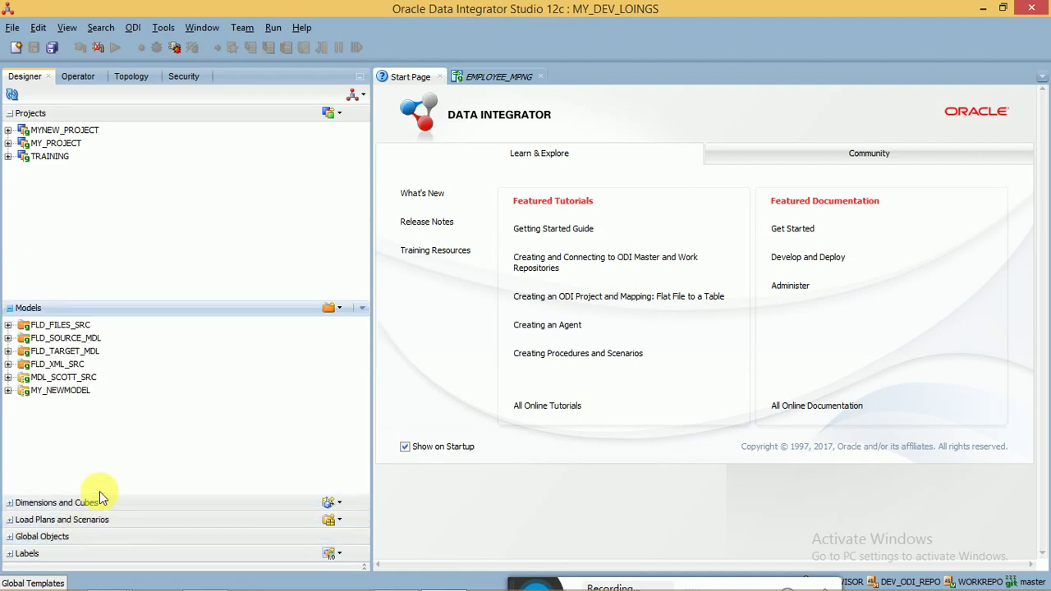
left_click(335, 313)
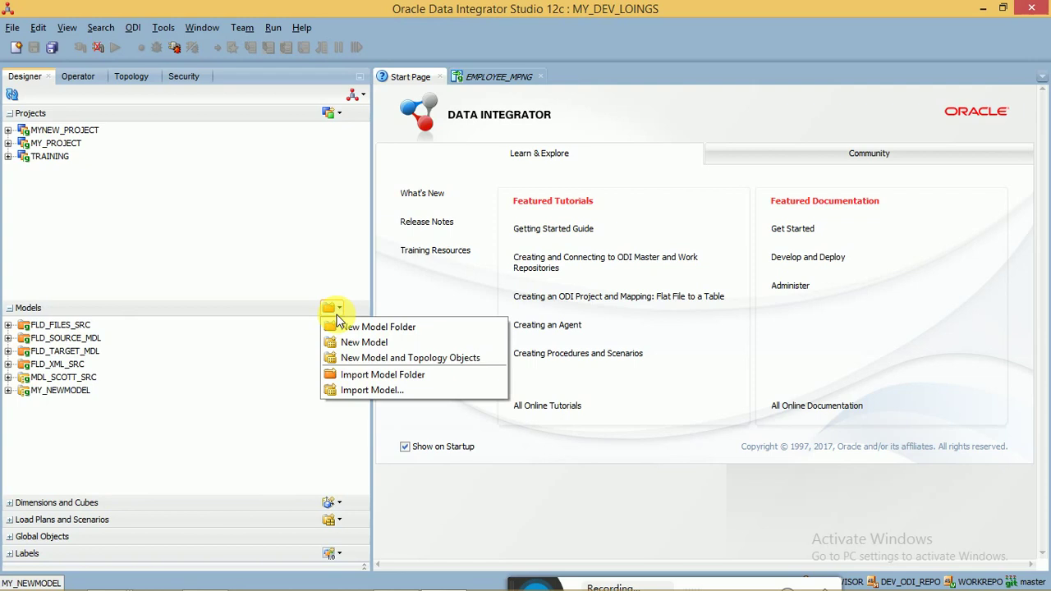
left_click(10, 315)
left_click(10, 312)
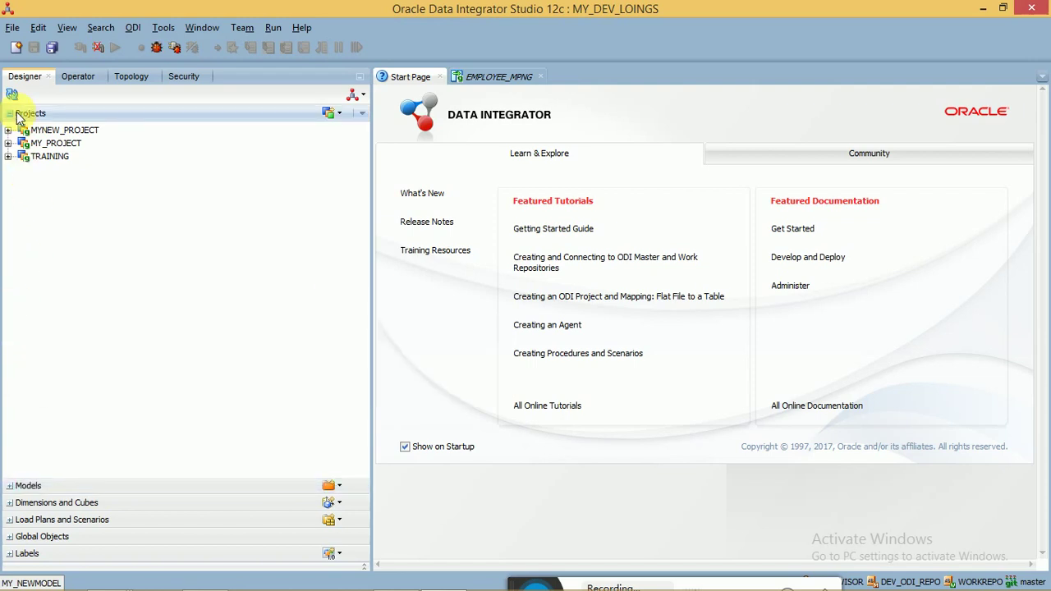
Step: Expand MY_PROJECT to view the mappings in FINANCE_FOLDER, collapse TRAINING, and select CKM_MAPPING_STATIC
left_click(9, 156)
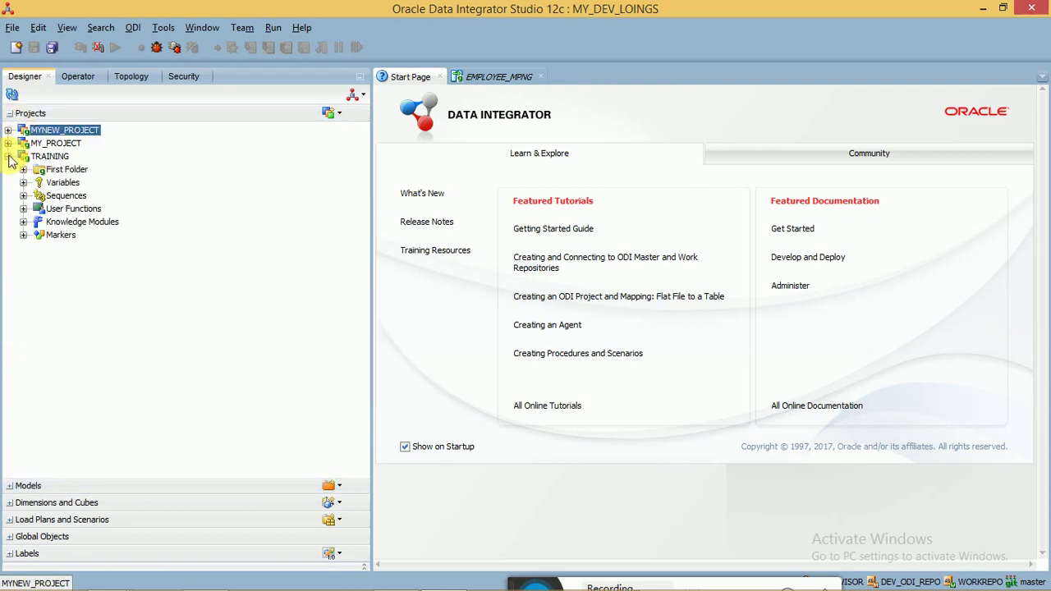
left_click(8, 144)
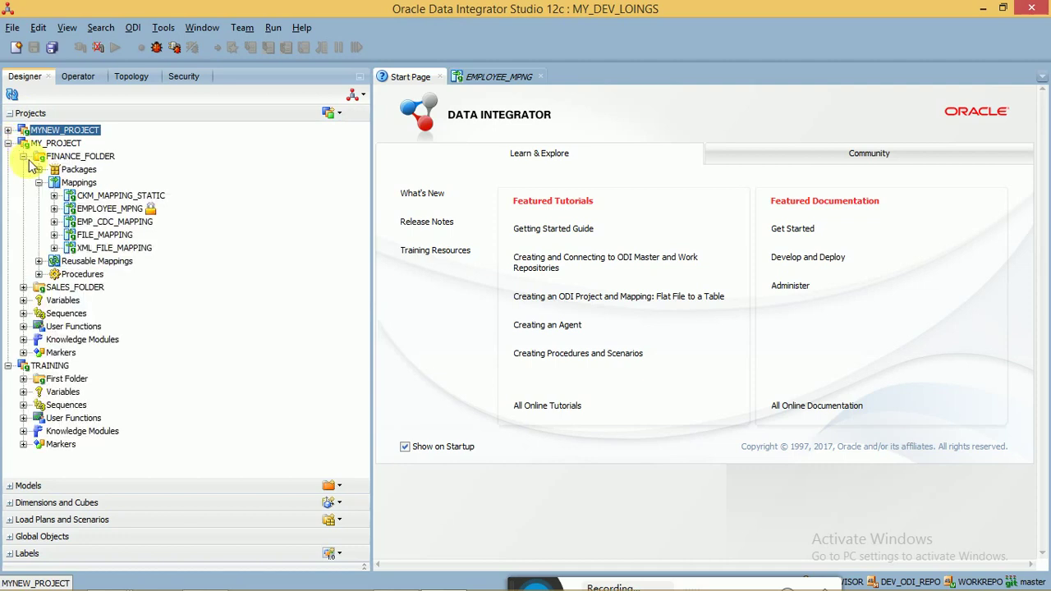
left_click(76, 183)
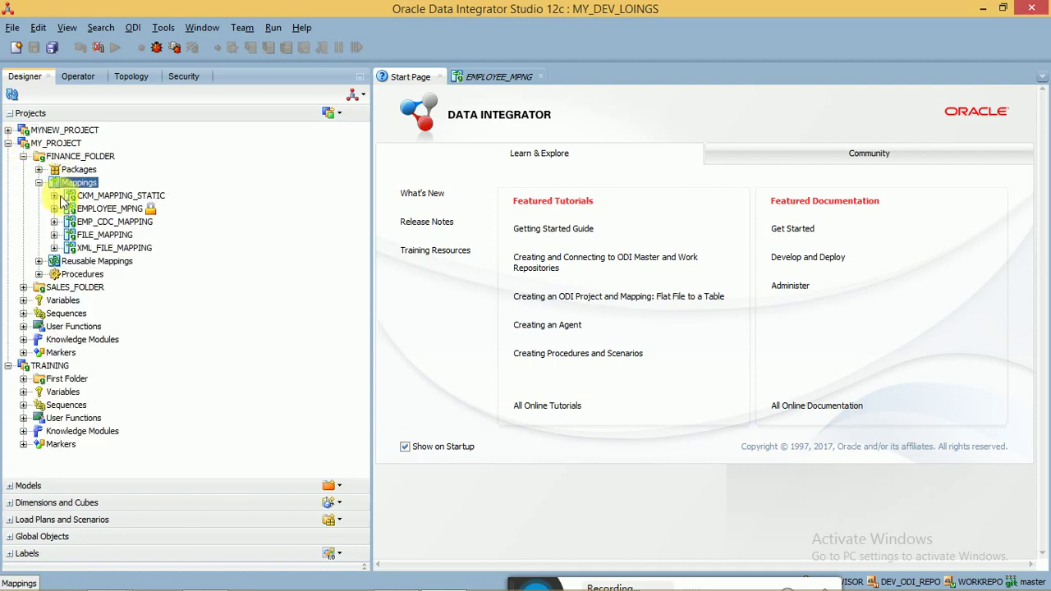
left_click(8, 366)
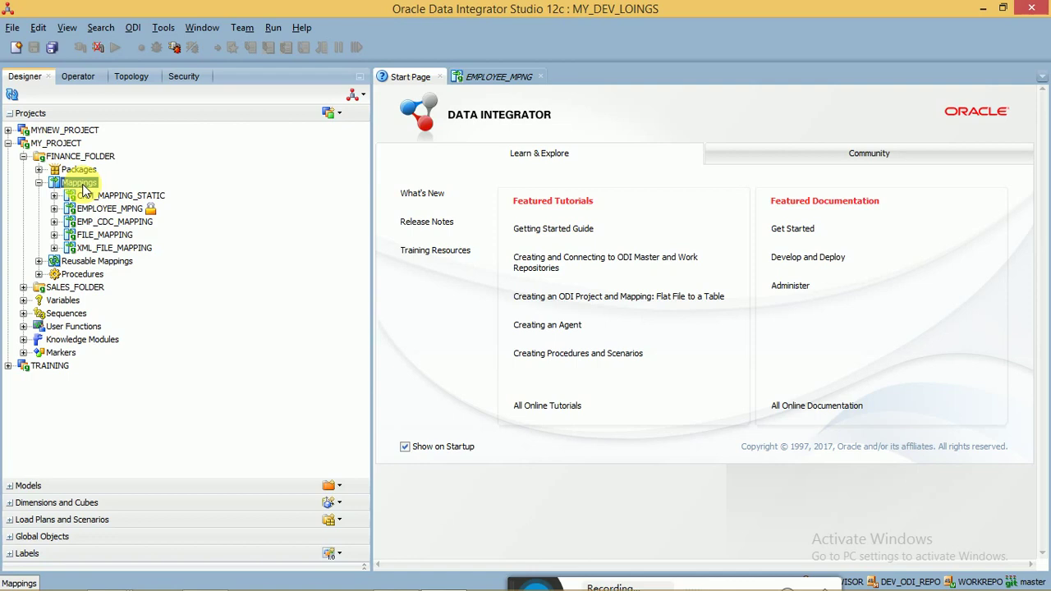
left_click(105, 207)
left_click(122, 199)
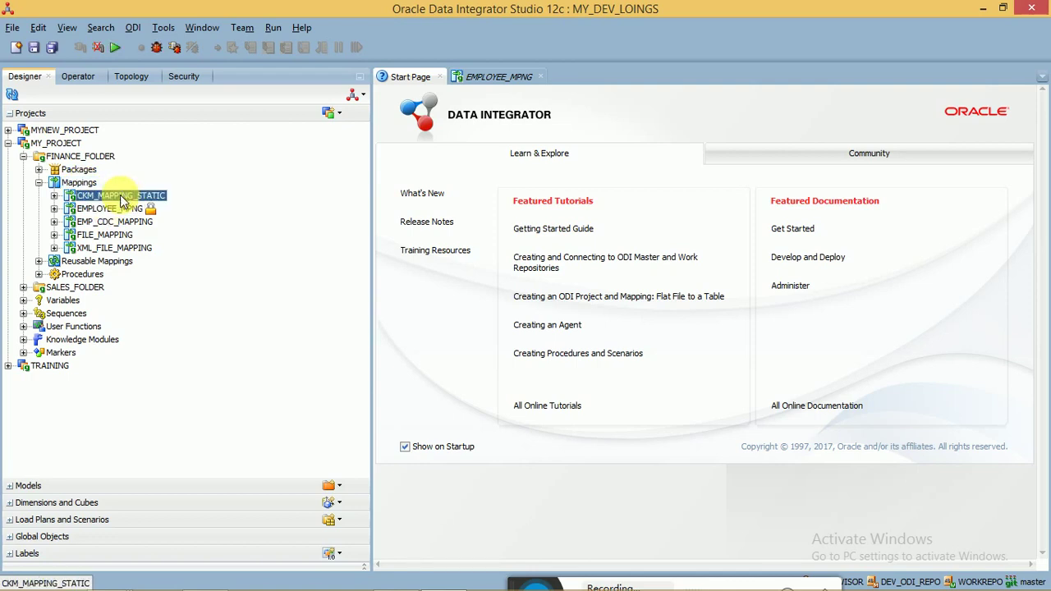
Step: Show the physical design of EMPLOYEE_MPNG and examine its Begin and End Mapping Command properties with their technology and location settings
left_click(504, 75)
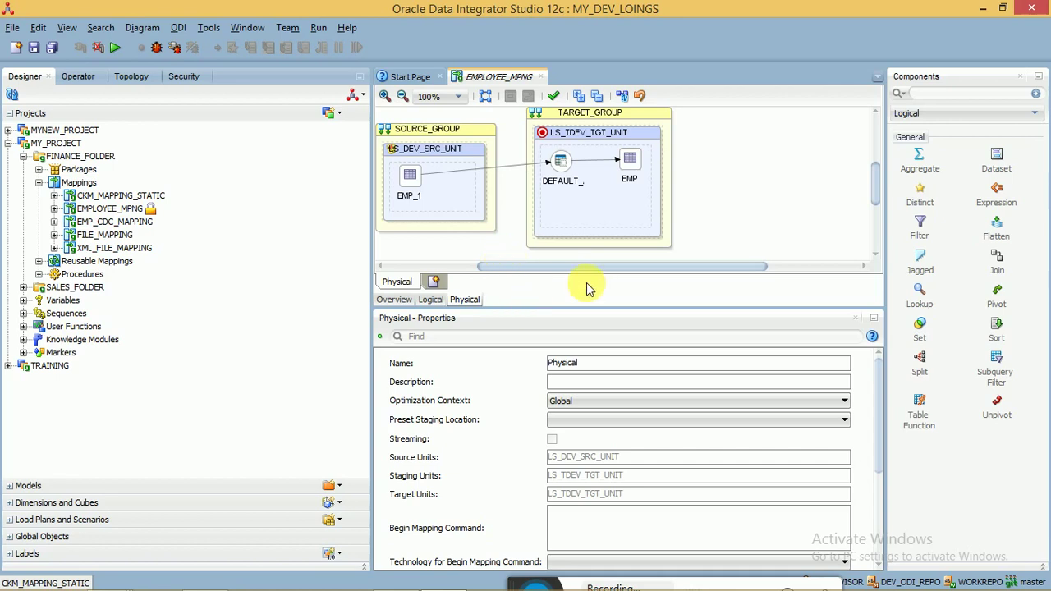
left_click(735, 229)
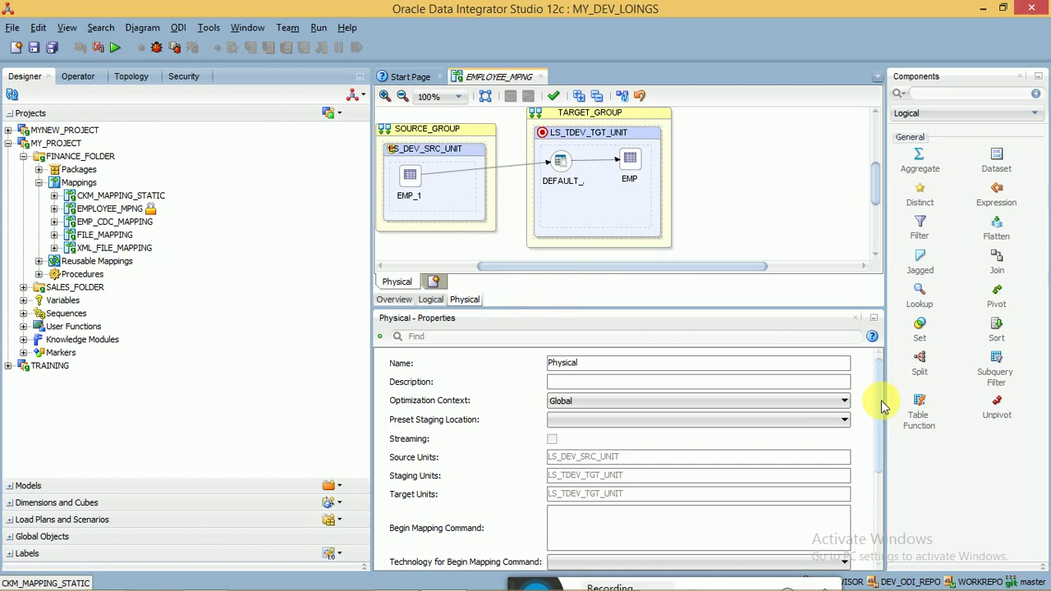
left_click_drag(882, 401, 882, 475)
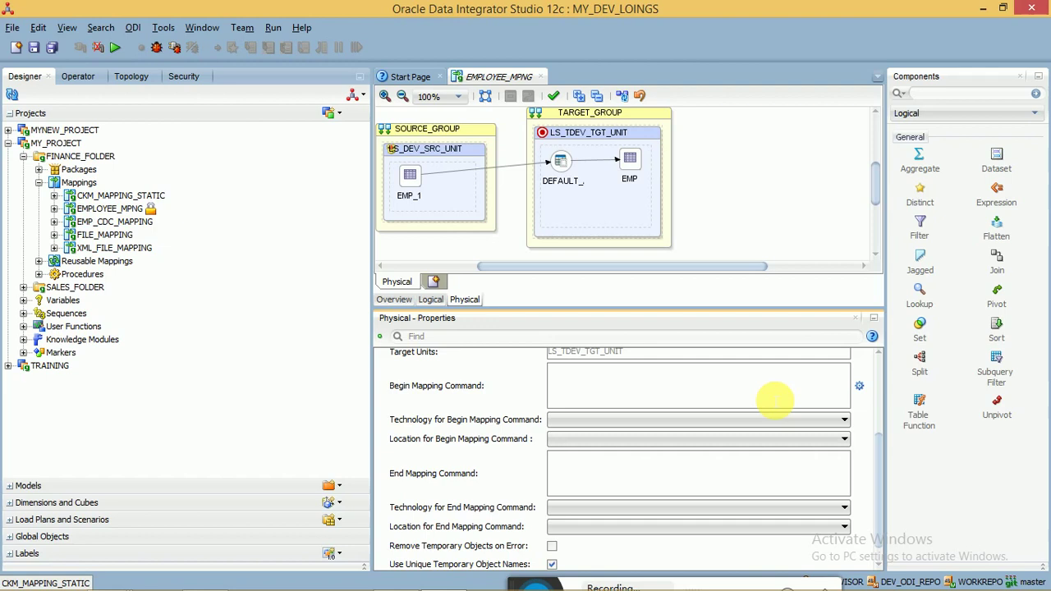
left_click(671, 386)
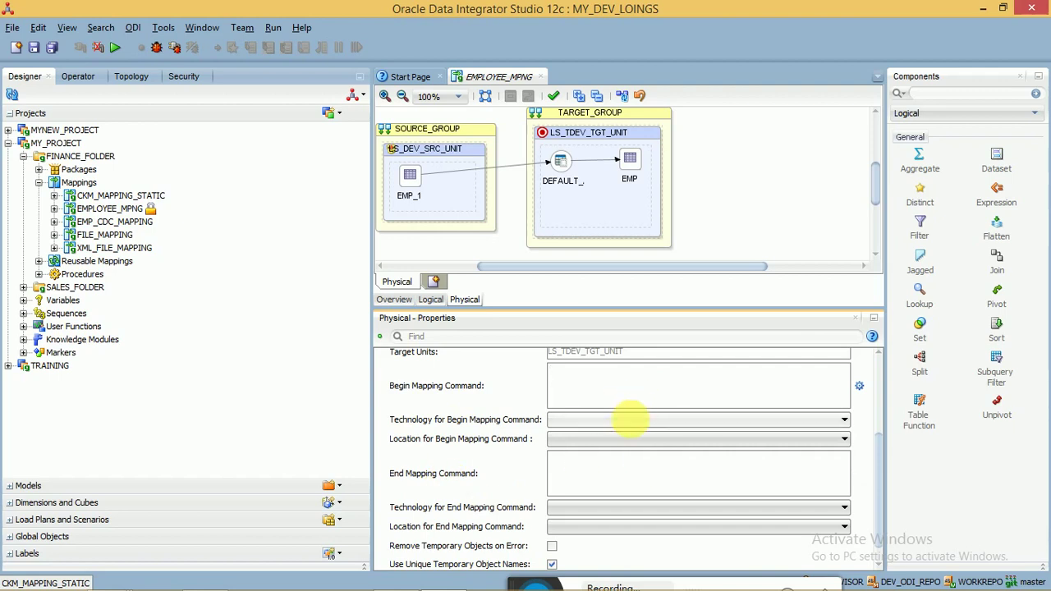
left_click(626, 487)
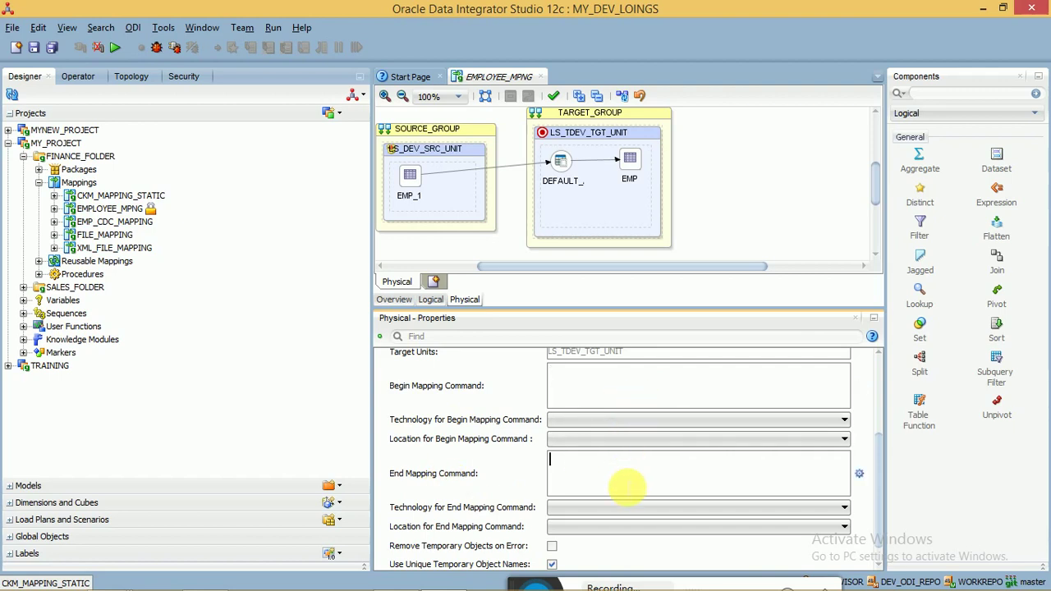
left_click(647, 387)
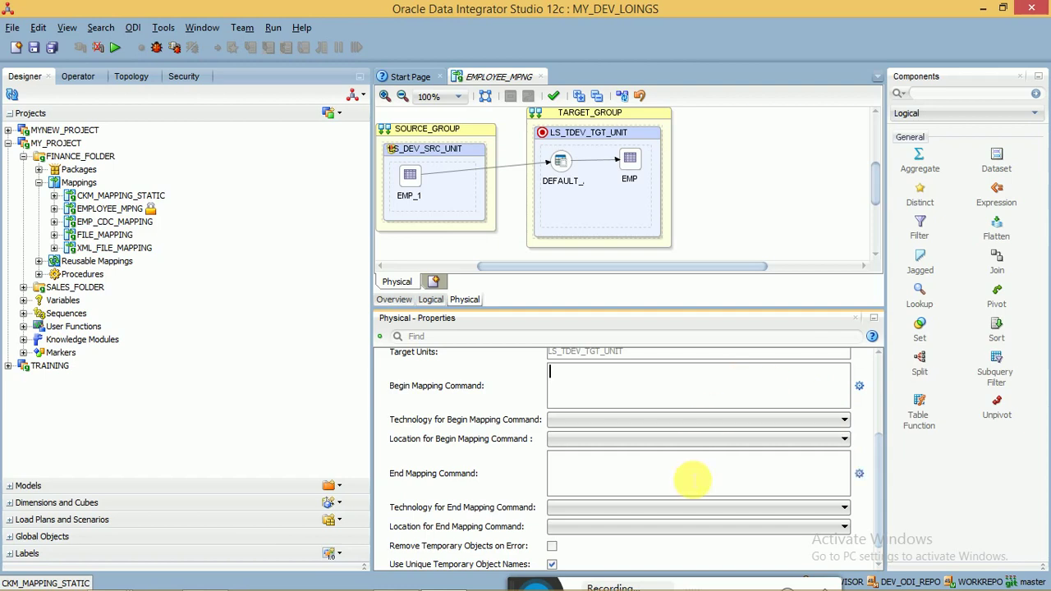
left_click(616, 483)
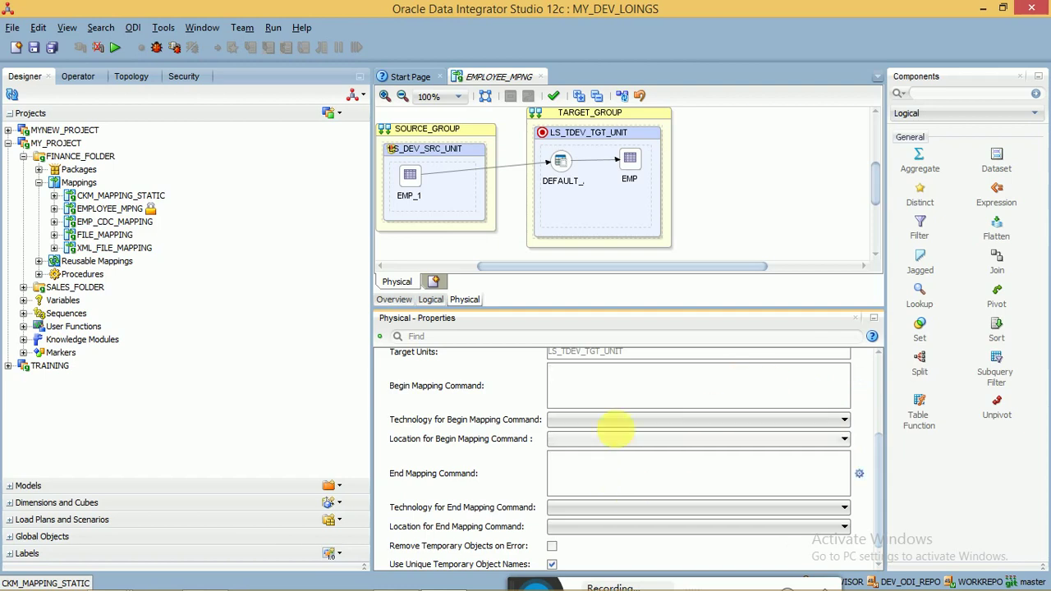
Step: Examine the physical design's temporary object options, including Use Unique Temporary Object Names, and display the mapping's overview definition
left_click(875, 464)
left_click_drag(875, 464, 879, 511)
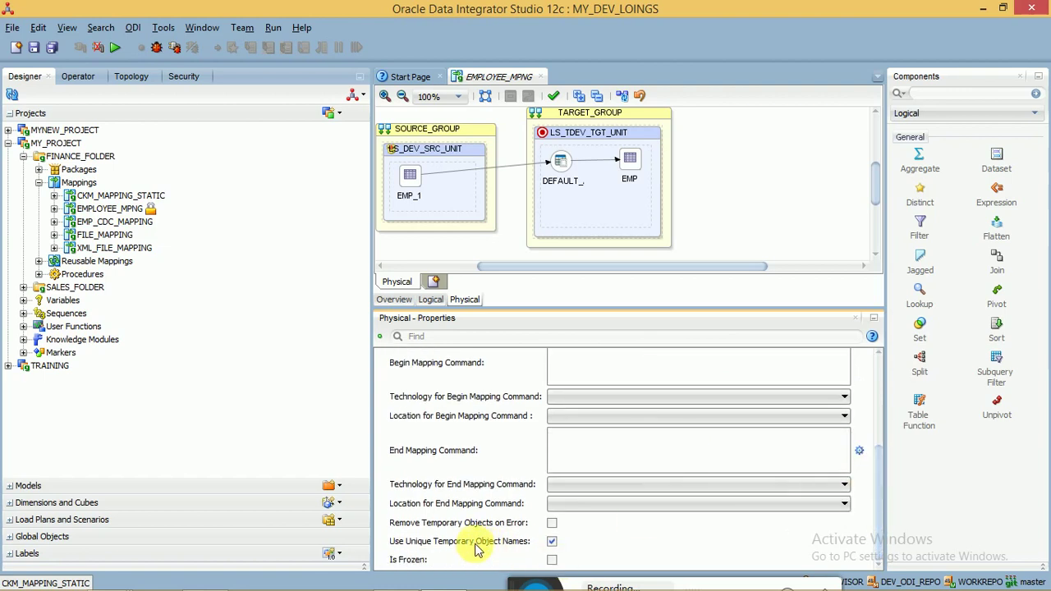
left_click(552, 542)
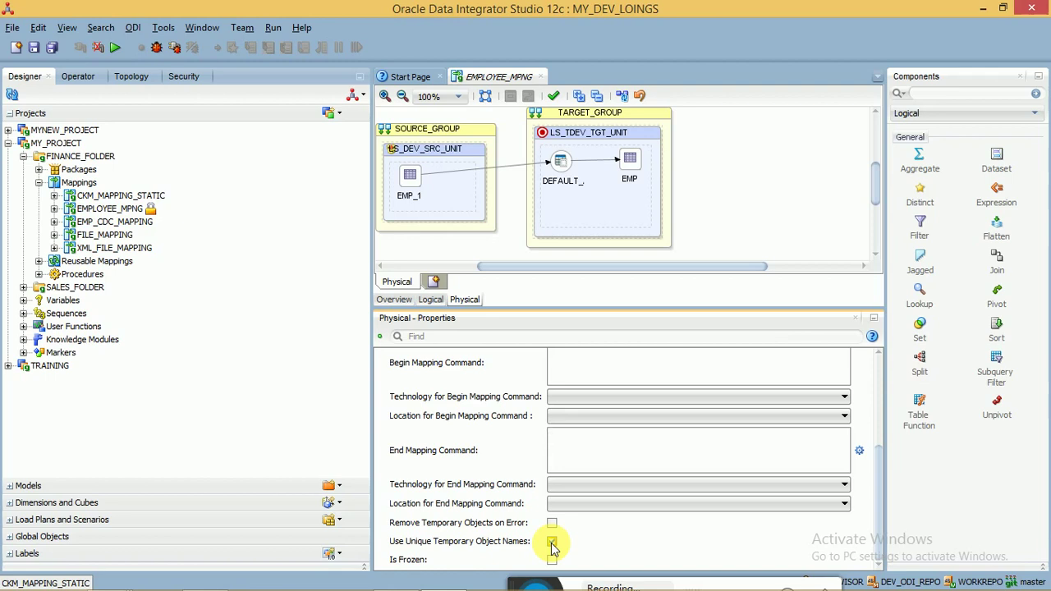
left_click(552, 543)
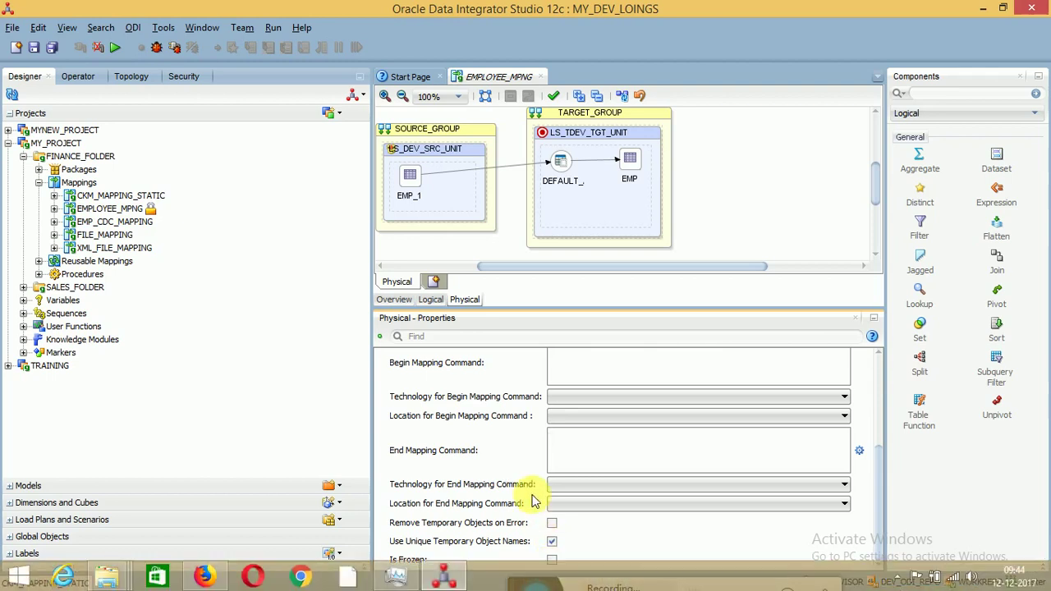
left_click(565, 454)
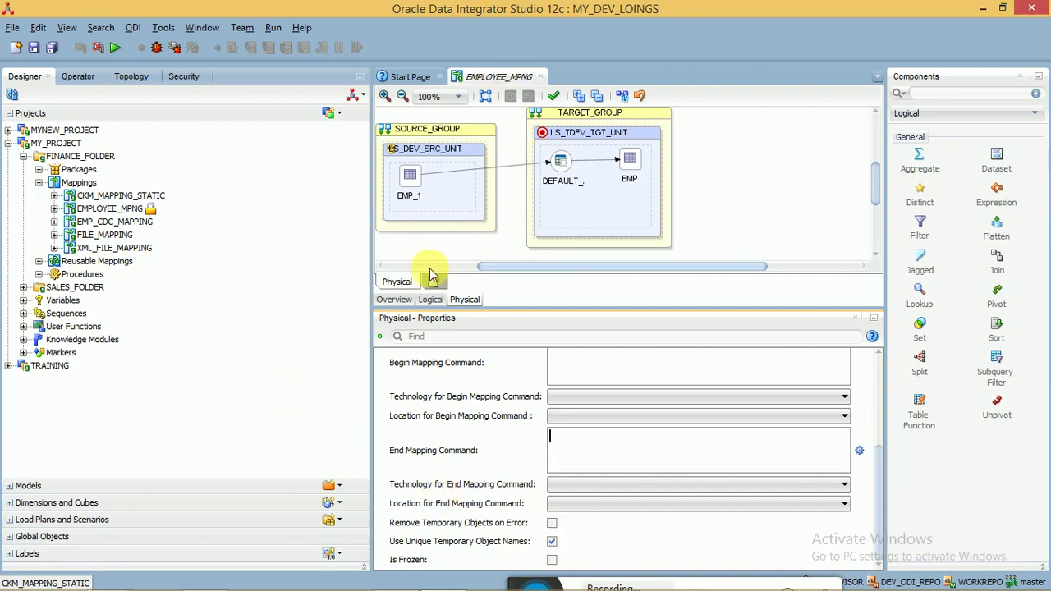
left_click(431, 301)
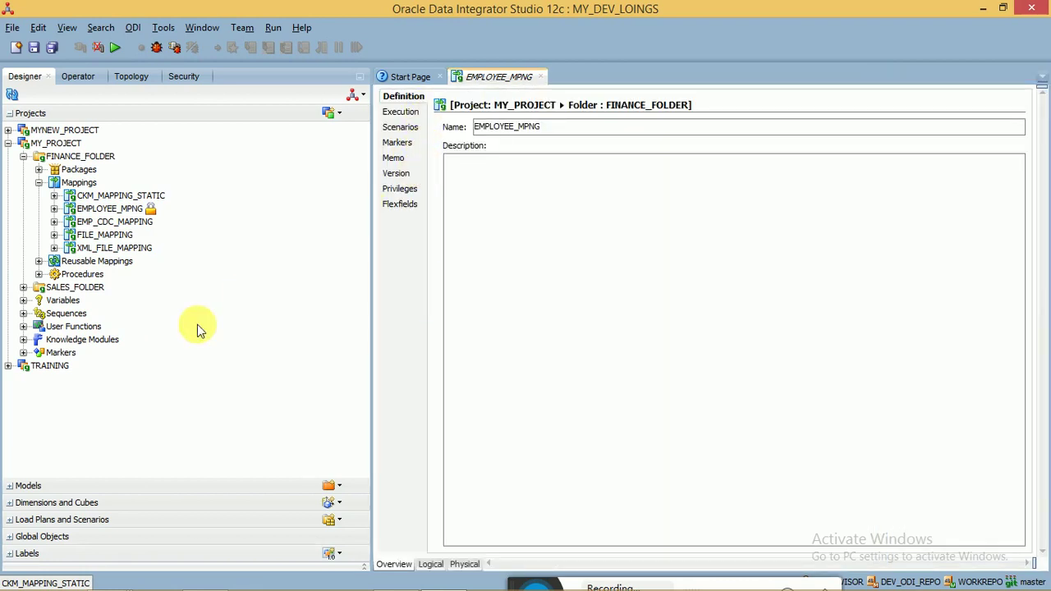
Step: Expand the Knowledge Modules of MY_PROJECT and open the import of knowledge modules for them
left_click(58, 350)
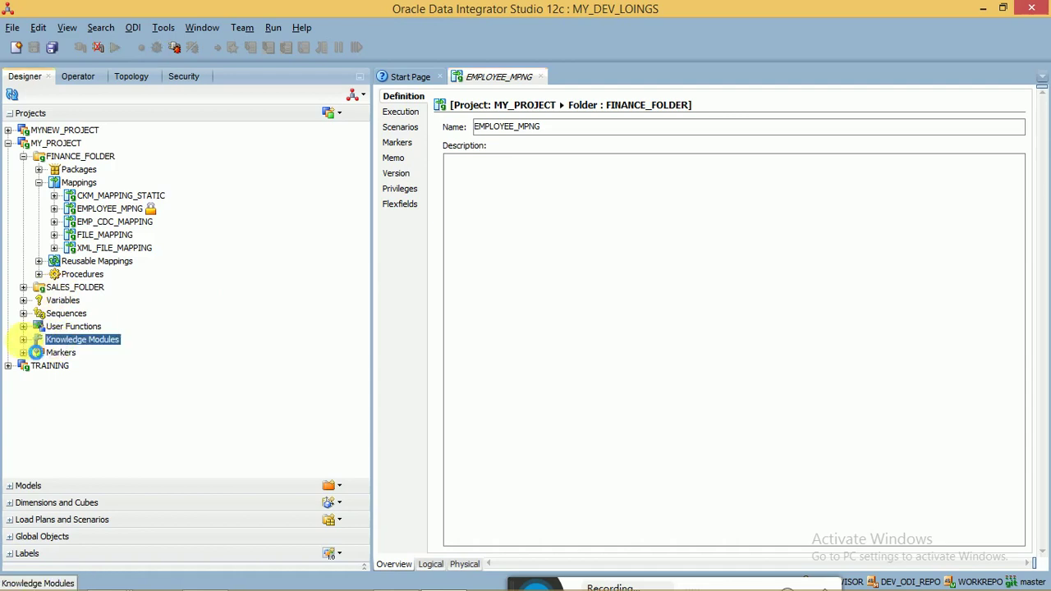
left_click(23, 339)
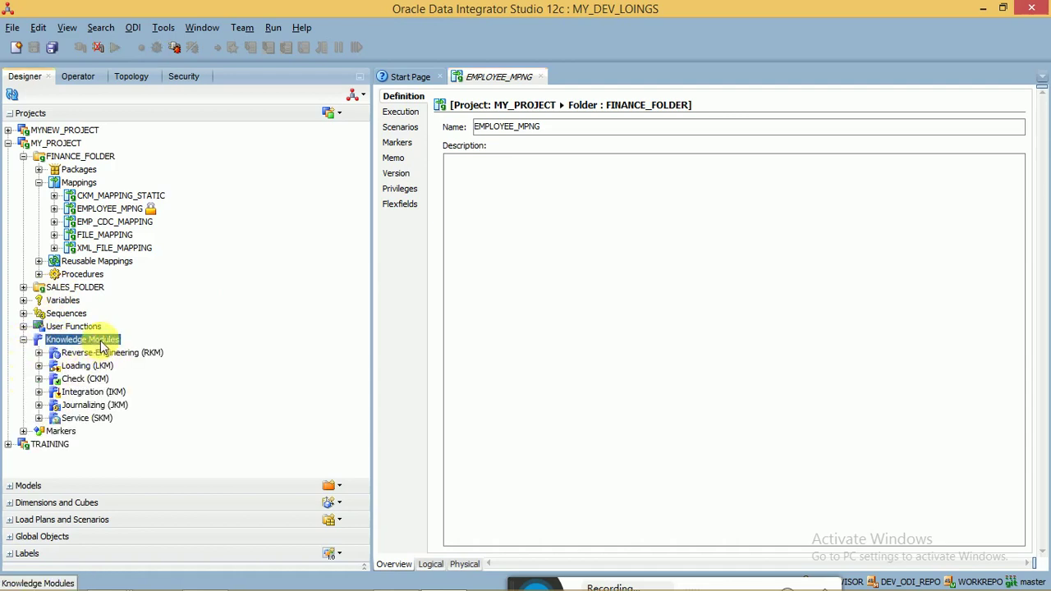
right_click(101, 343)
left_click(201, 381)
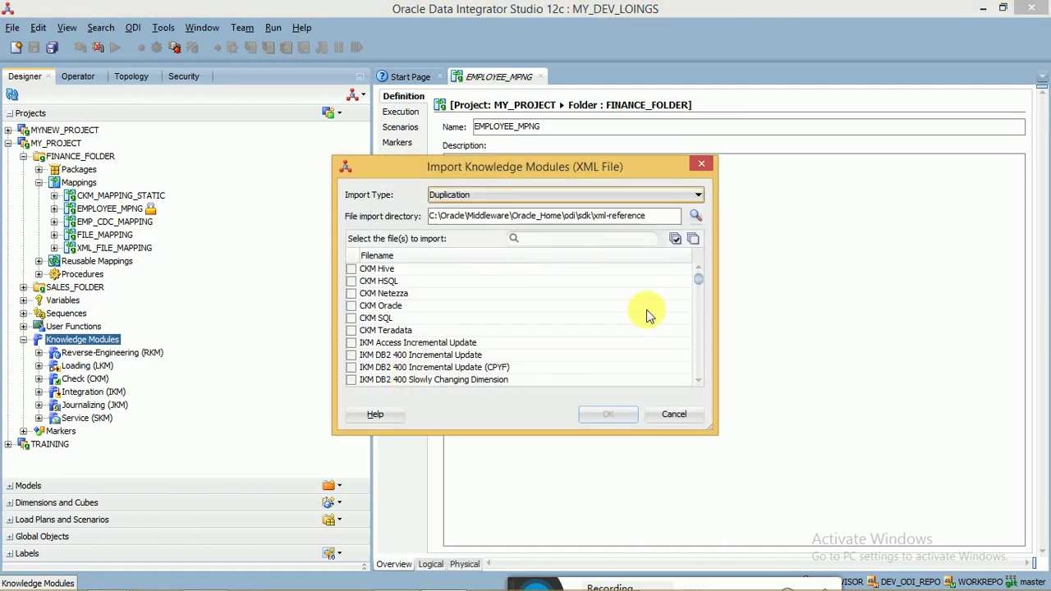
Step: Search the importable knowledge modules for "Oracle" and look through the list down to the LKM entries
left_click(618, 243)
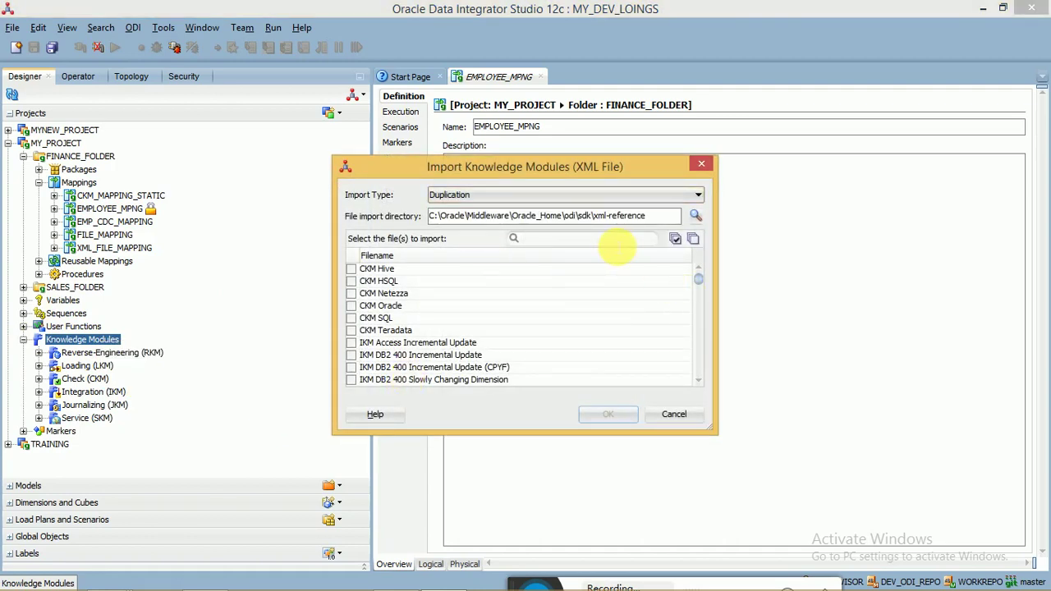
type("Oracle")
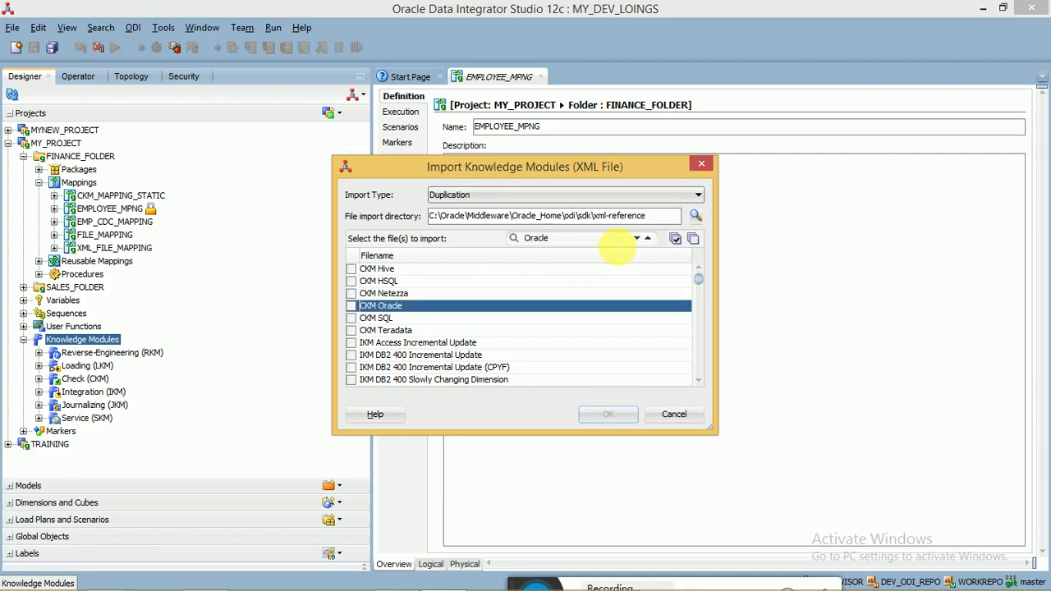
left_click_drag(697, 277, 699, 336)
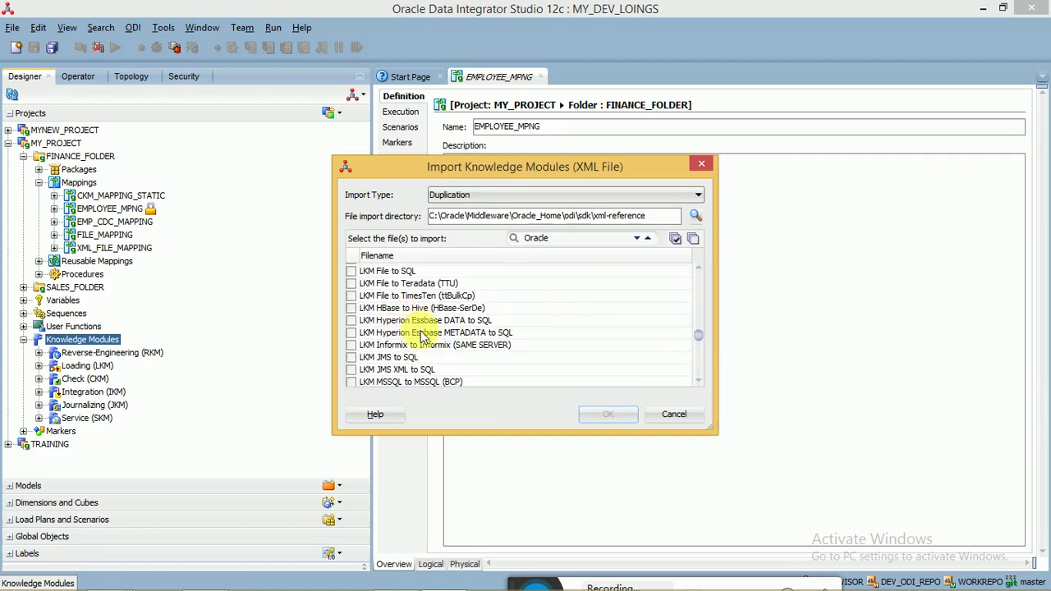
left_click(439, 345)
key("Down")
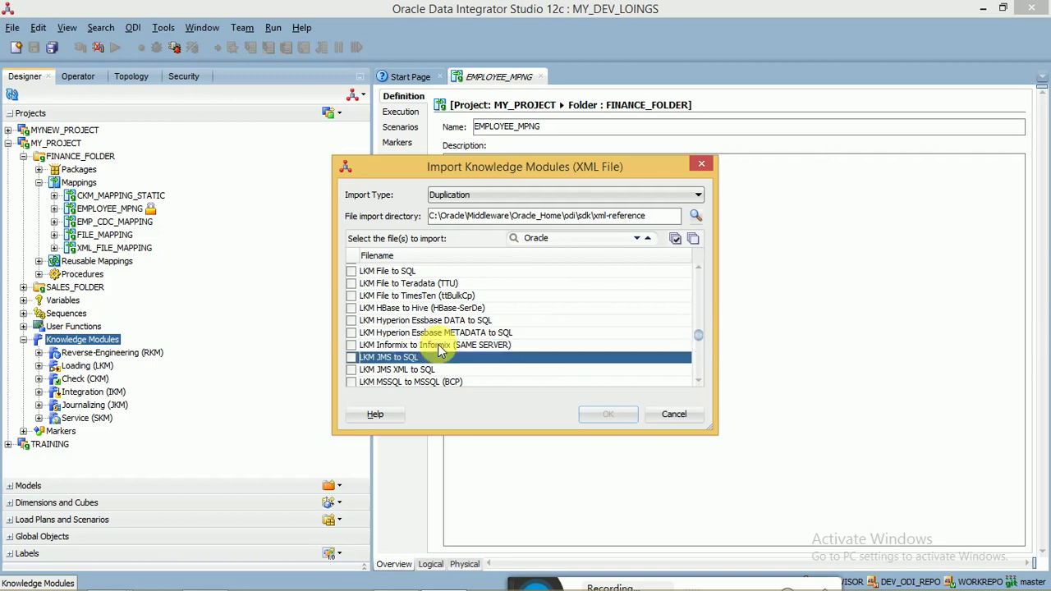
Step: Search the importable knowledge modules for "hive" and look through the list from the IKM Hive entries down to RKM Hive
double_click(535, 238)
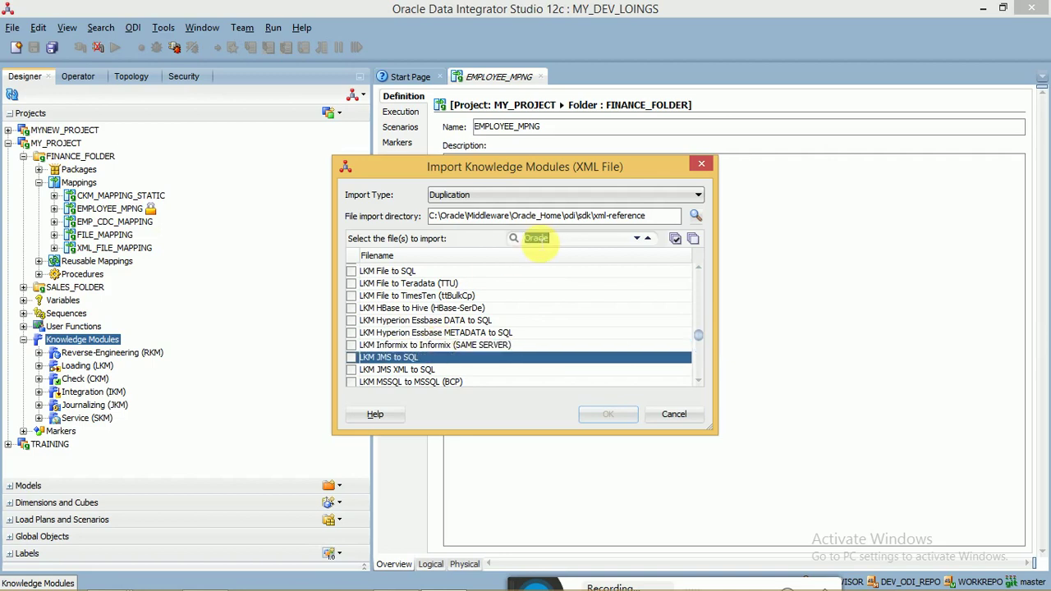
type("hive")
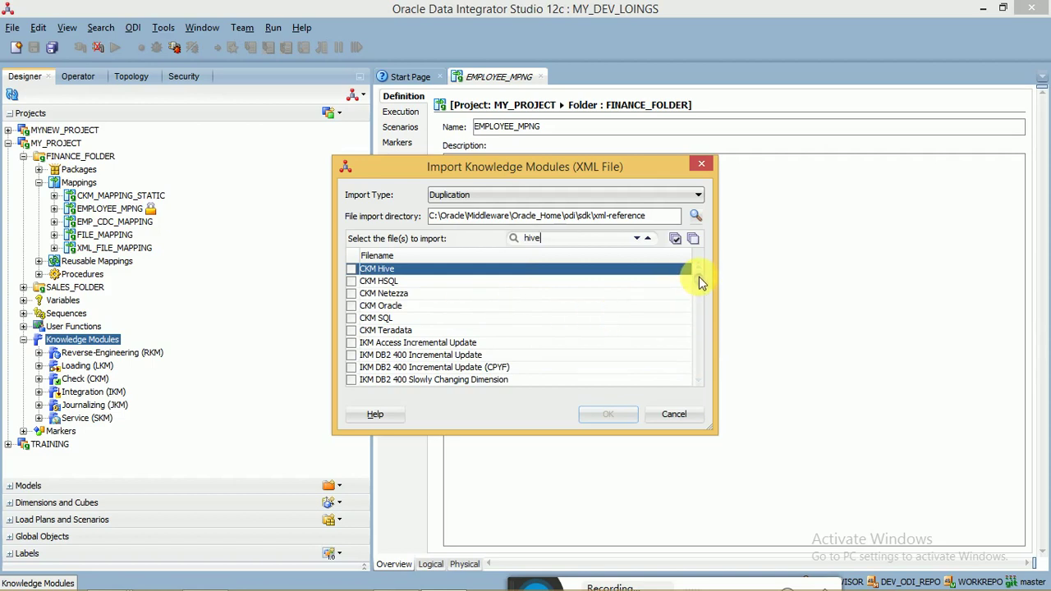
mouse_move(699, 277)
left_mouse_down()
mouse_move(701, 298)
mouse_move(698, 287)
left_mouse_up()
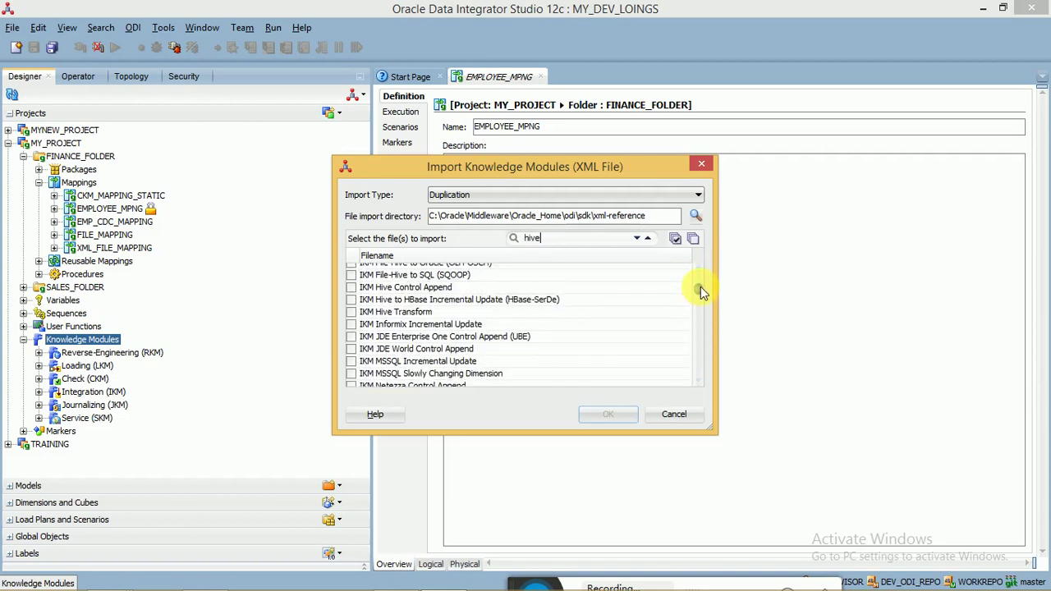
left_click(398, 294)
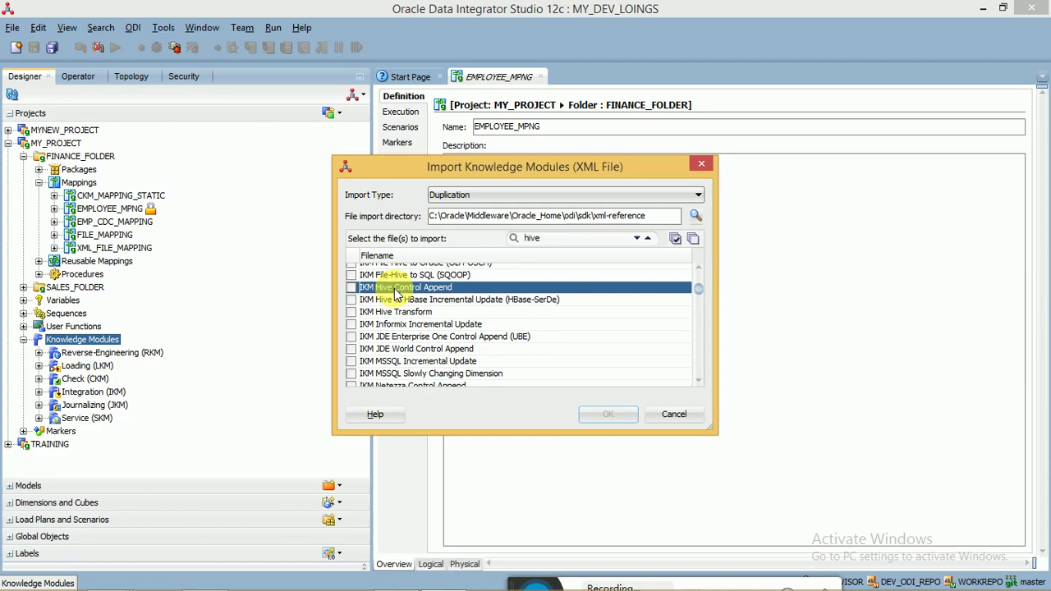
key("Down")
key("Down")
key("Down")
key("Down")
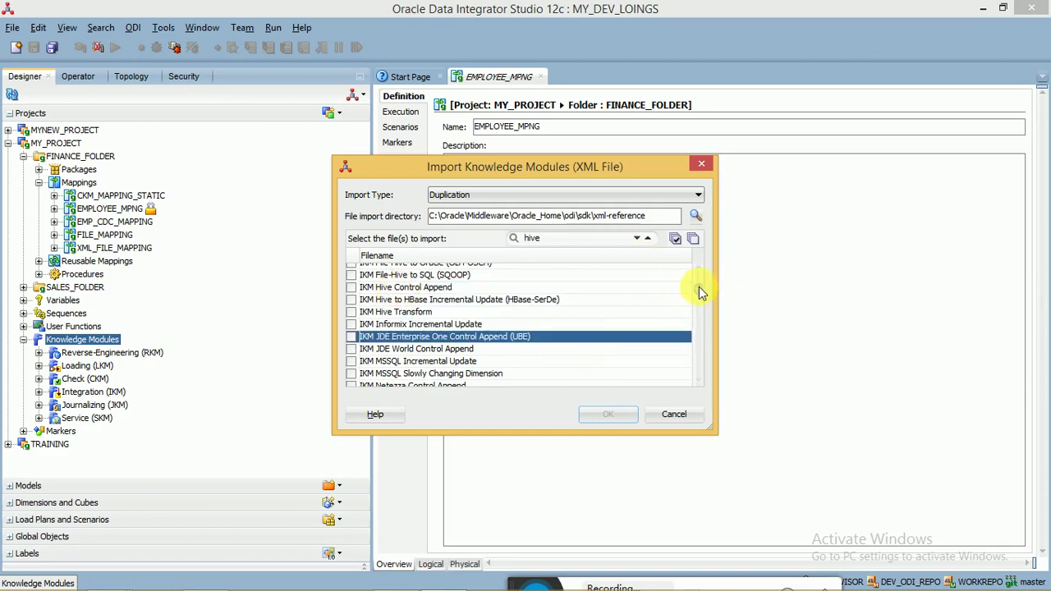
left_click_drag(699, 291, 701, 360)
left_click(411, 332)
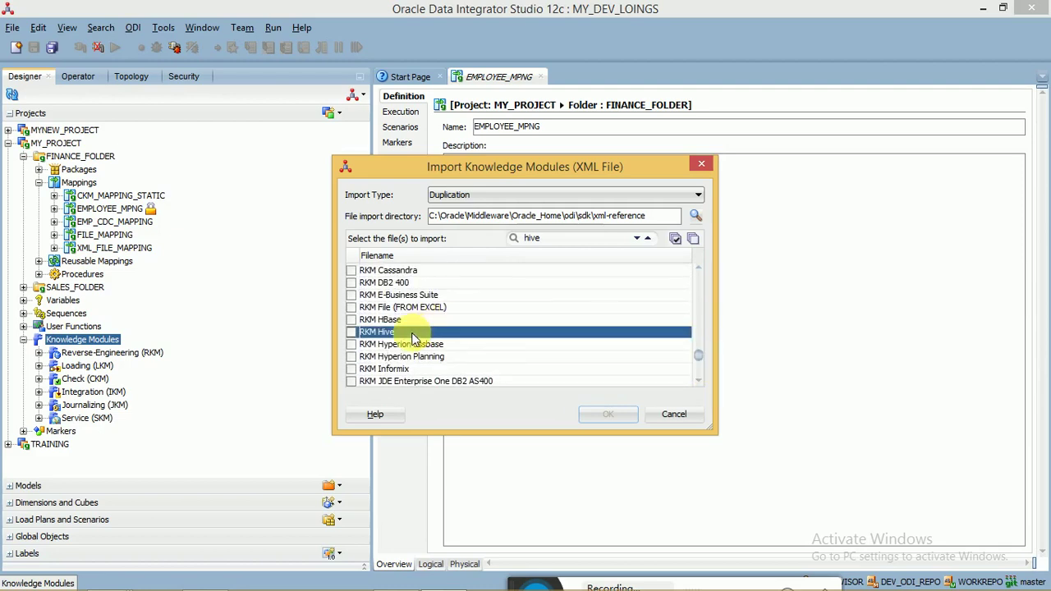
Step: Search the importable knowledge modules for "oracle" and examine the IKM Oracle and IKM SQL entries
left_click_drag(701, 355, 695, 303)
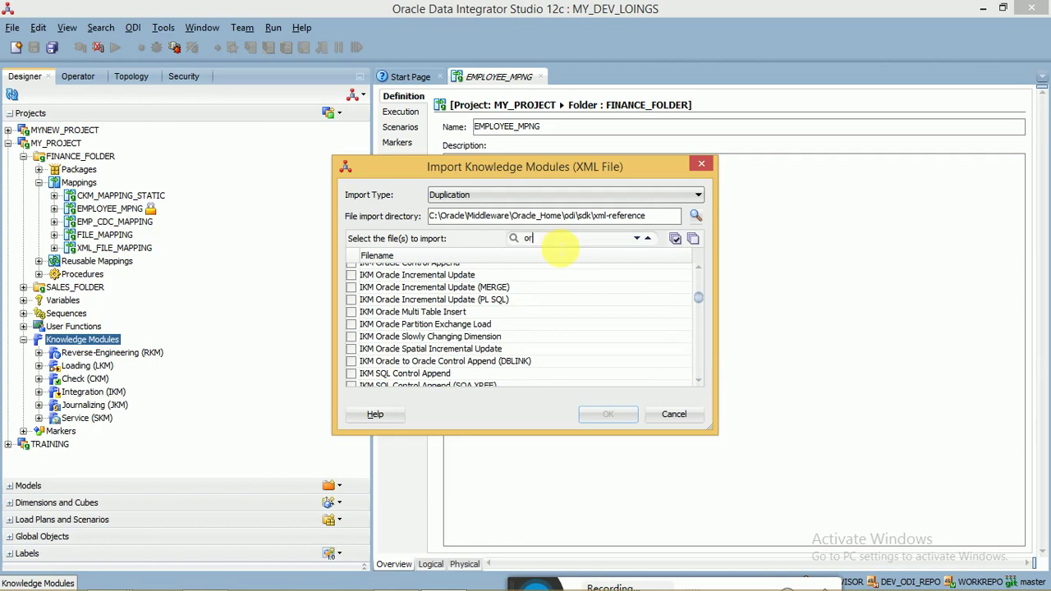
type("acle")
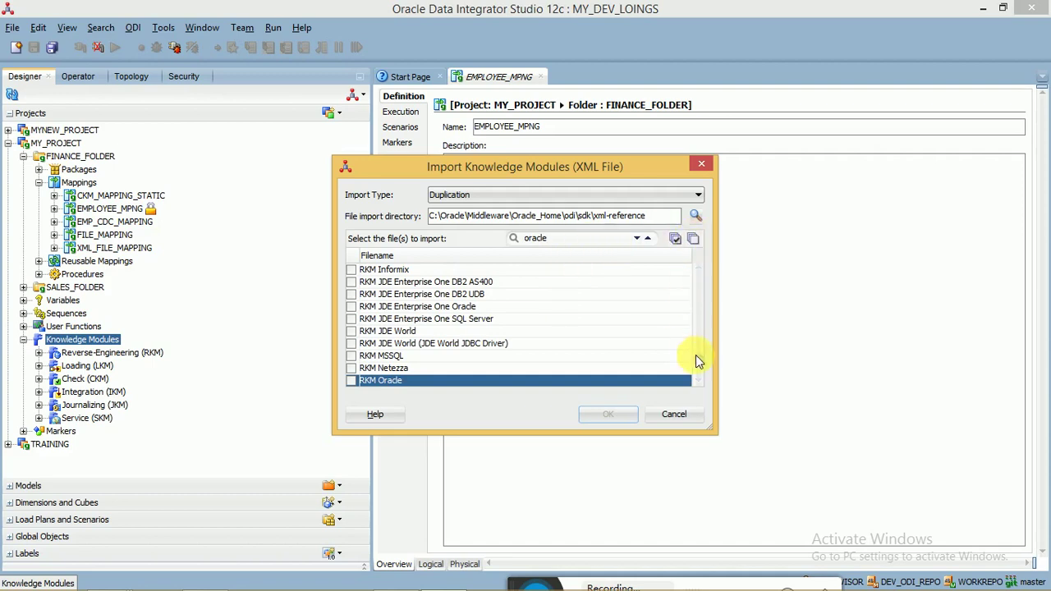
left_click_drag(695, 355, 694, 302)
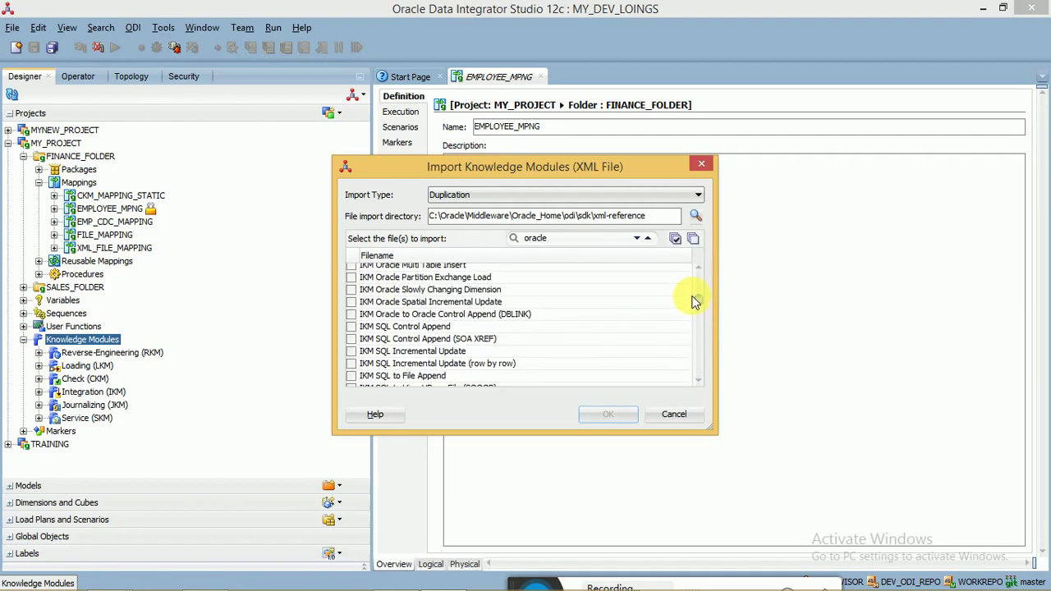
left_click(454, 293)
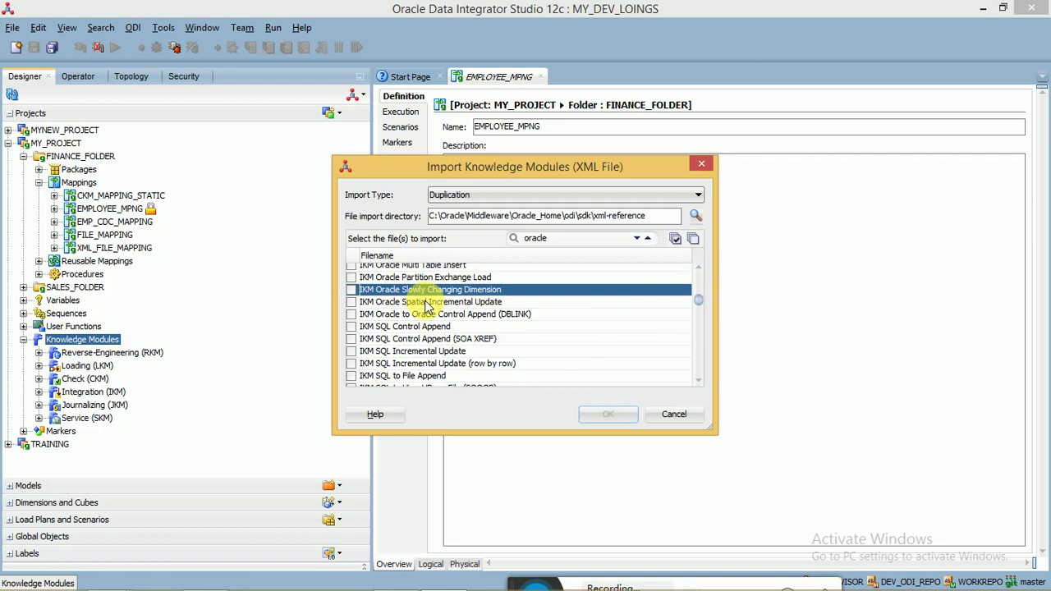
left_click(468, 342)
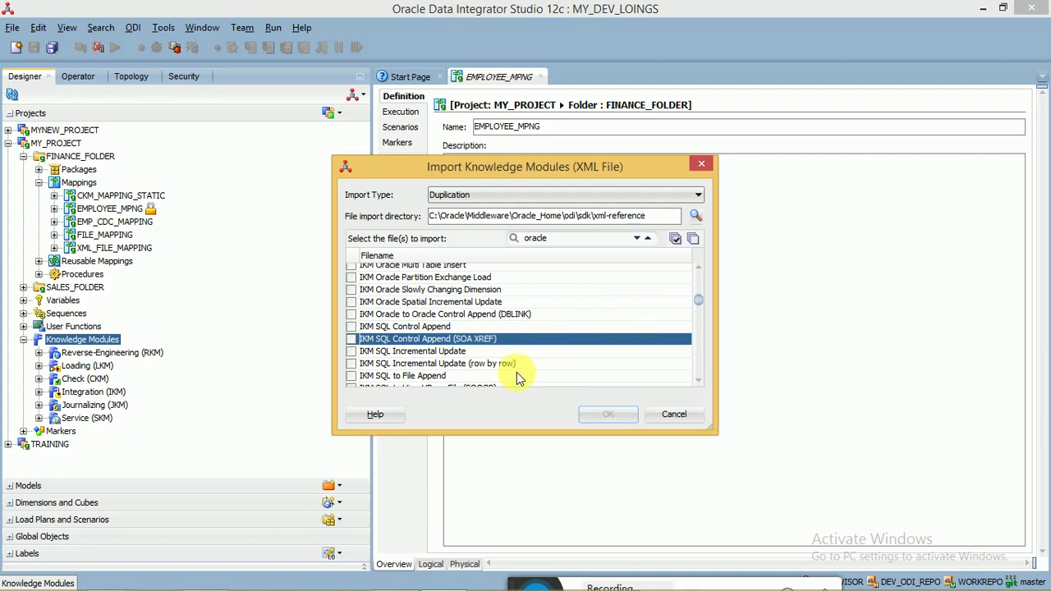
left_click(450, 268)
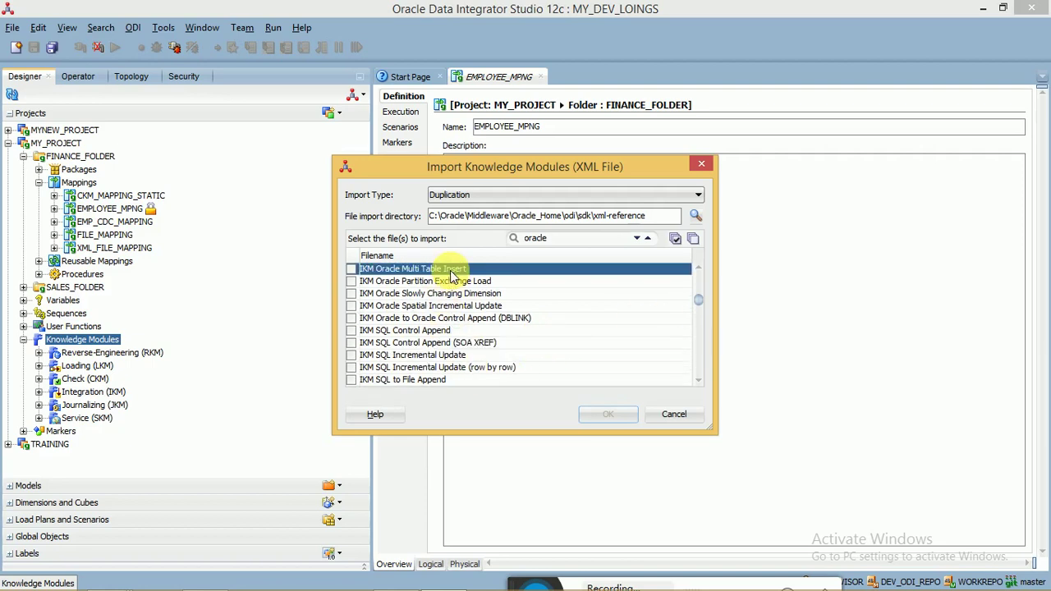
Step: Look through the module list from IKM Netezza Control Append down to the JKM DB2 400 entries, and cancel the import
key("Up")
key("Up")
key("Up")
key("Up")
key("Up")
key("Up")
key("Up")
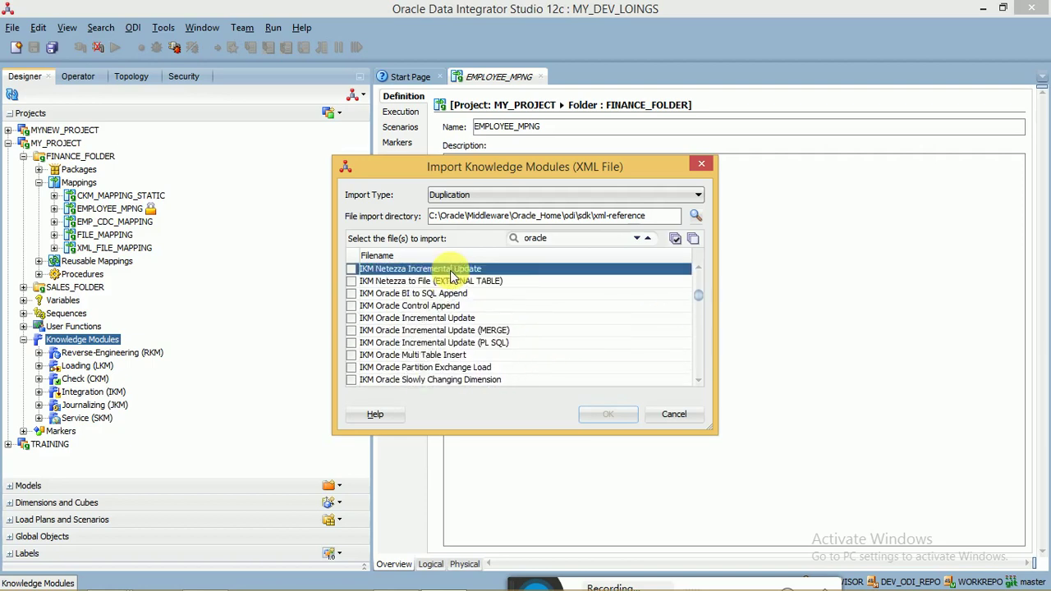
key("Up")
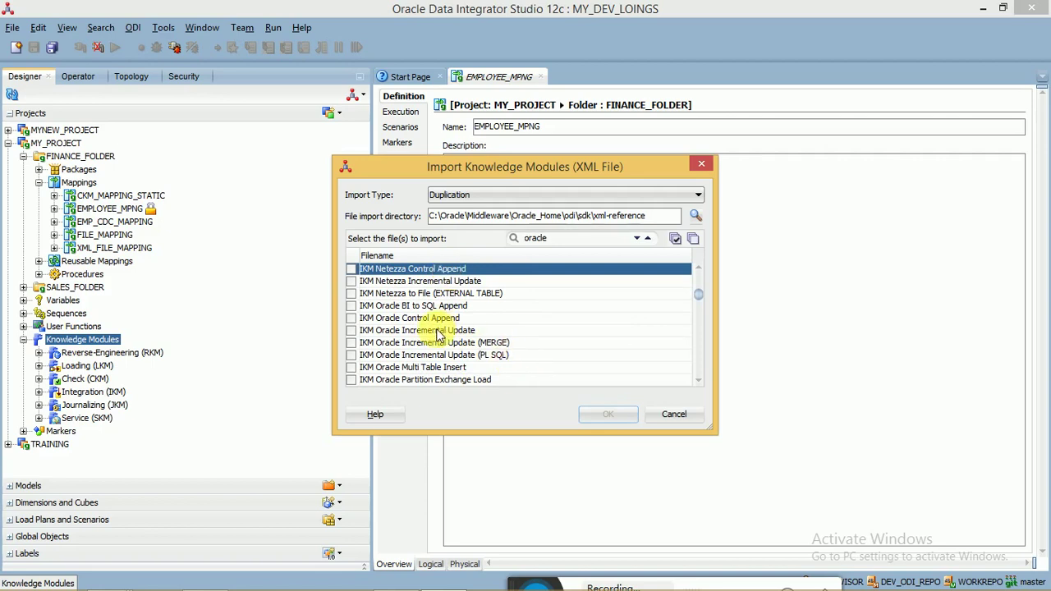
key("Down")
key("Down")
key("Down")
key("Down")
key("Down")
key("Down")
key("Down")
key("Down")
key("Down")
key("Down")
key("Down")
key("Down")
key("Down")
key("Down")
key("Down")
key("Down")
key("Down")
key("Down")
key("Down")
key("Down")
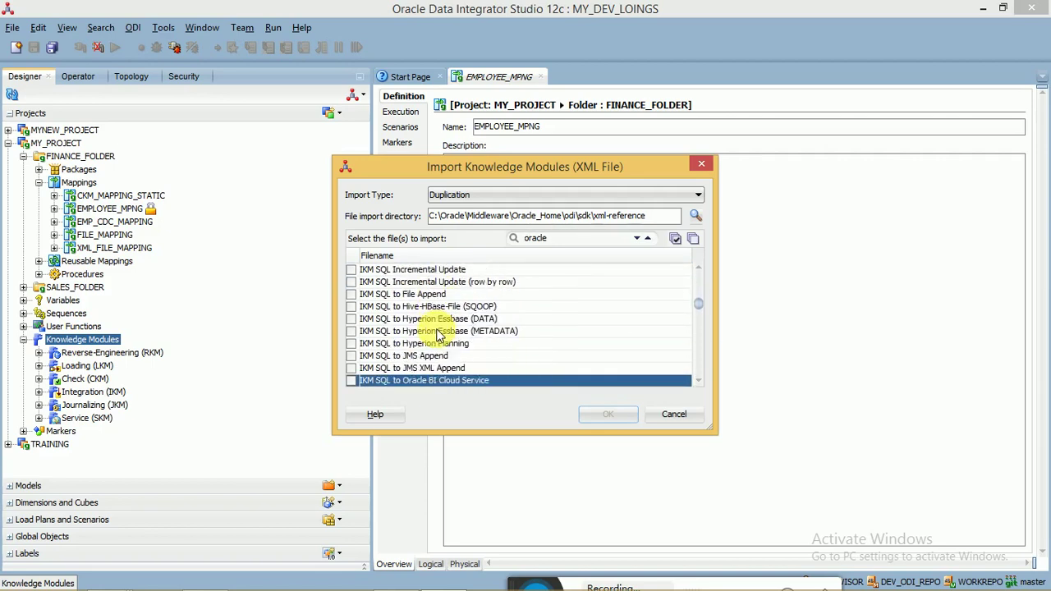
key("Down")
key("Down")
key("Down")
key("Down")
key("Down")
key("Down")
key("Down")
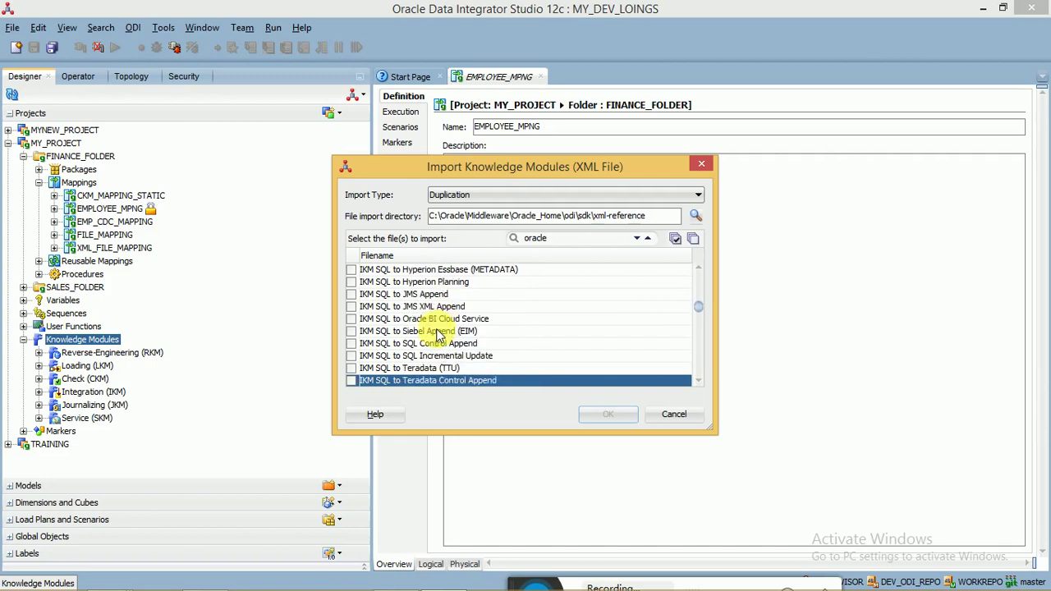
key("Down")
key("Down")
key("Down")
key("Down")
key("Down")
key("Down")
key("Down")
key("Down")
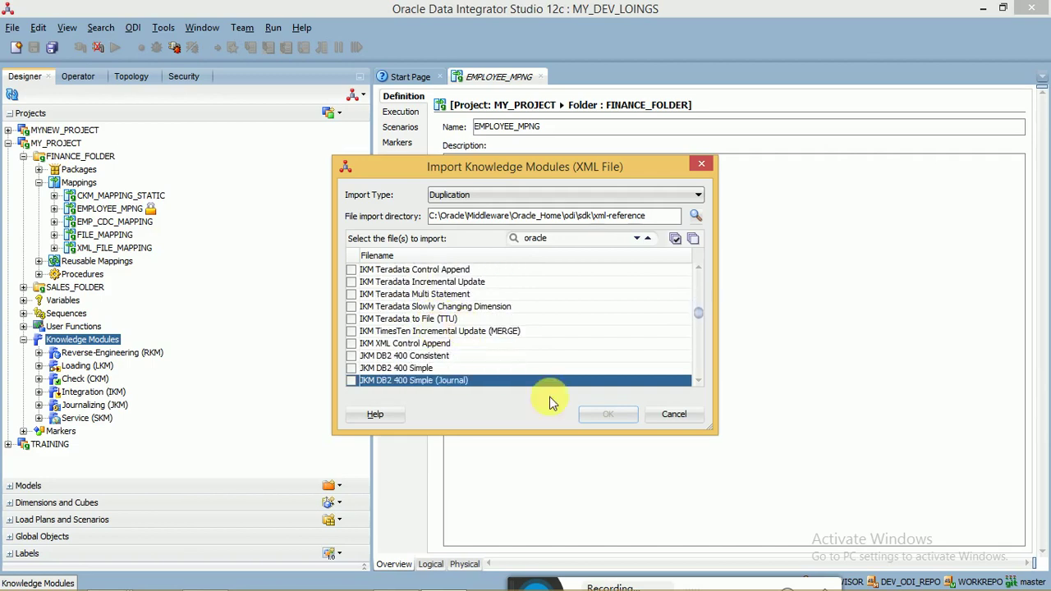
left_click(673, 413)
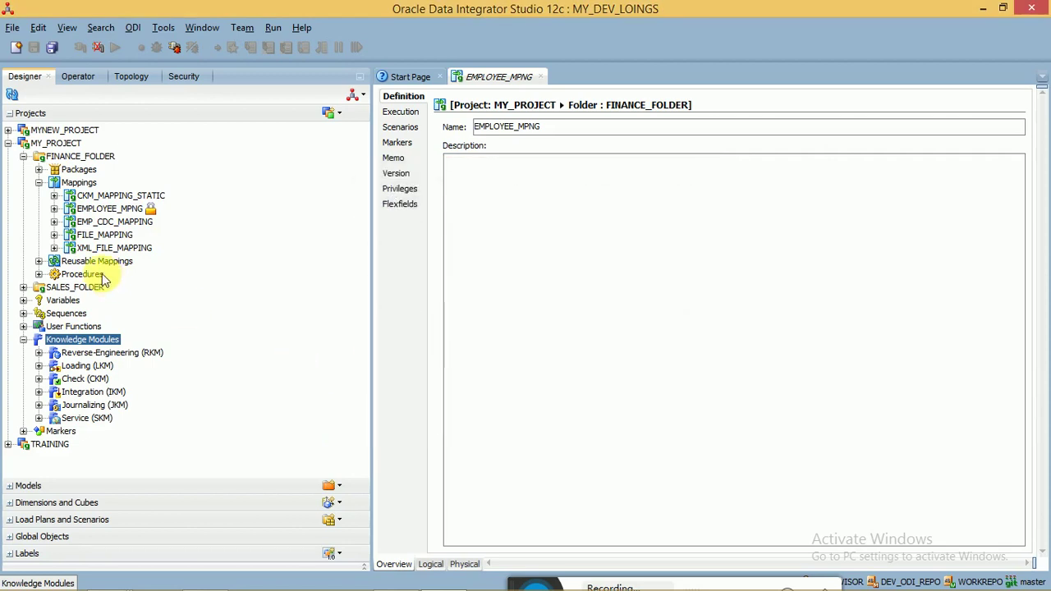
Step: Collapse FINANCE_FOLDER in the projects, expand the MDL_SCOTT_SRC model and open its definition
left_click(39, 182)
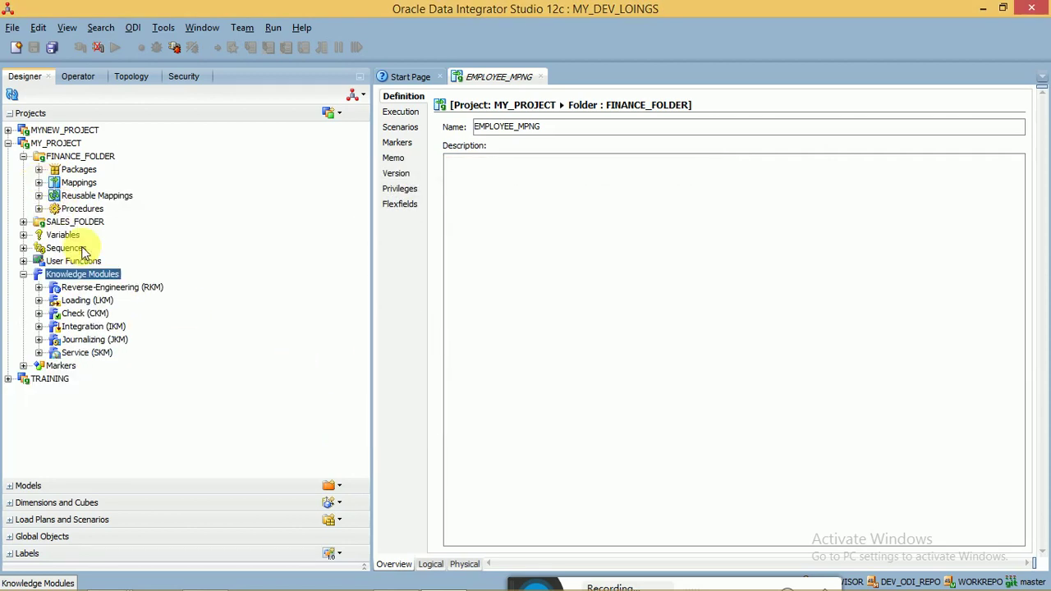
left_click(23, 156)
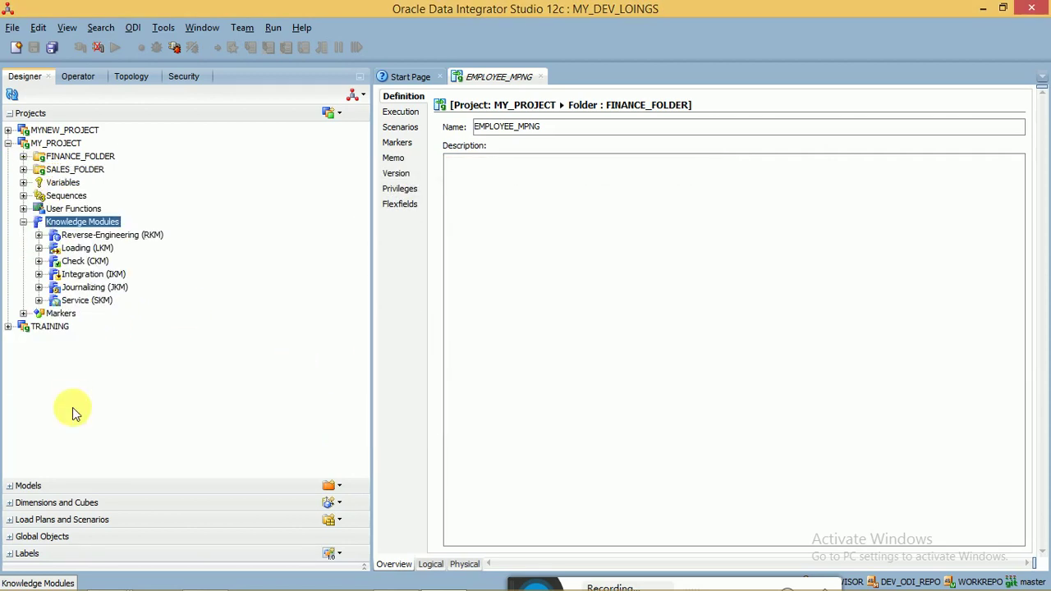
left_click(25, 485)
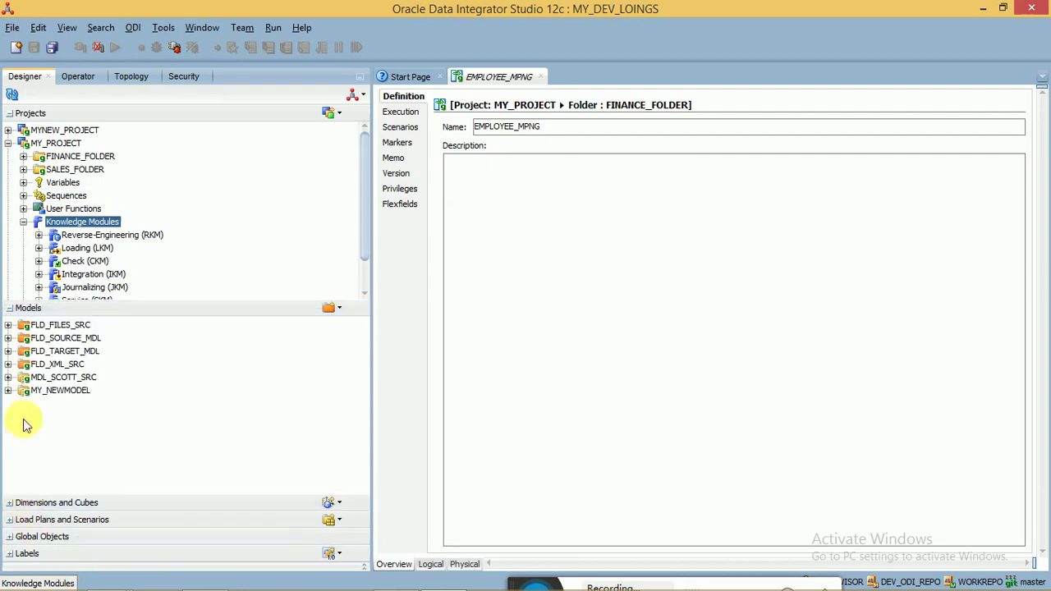
left_click(8, 378)
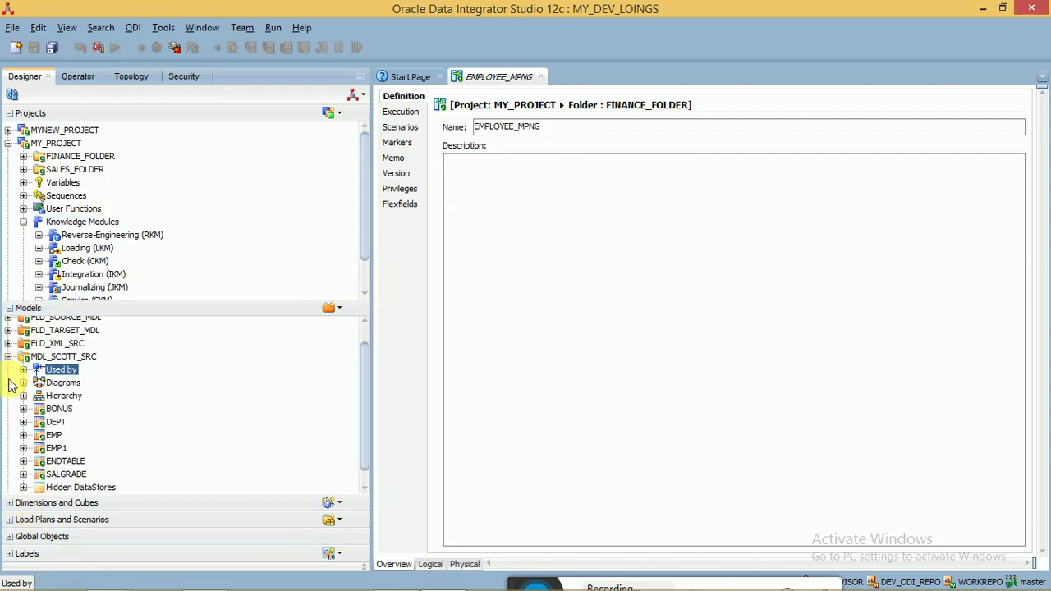
left_click(63, 358)
double_click(66, 361)
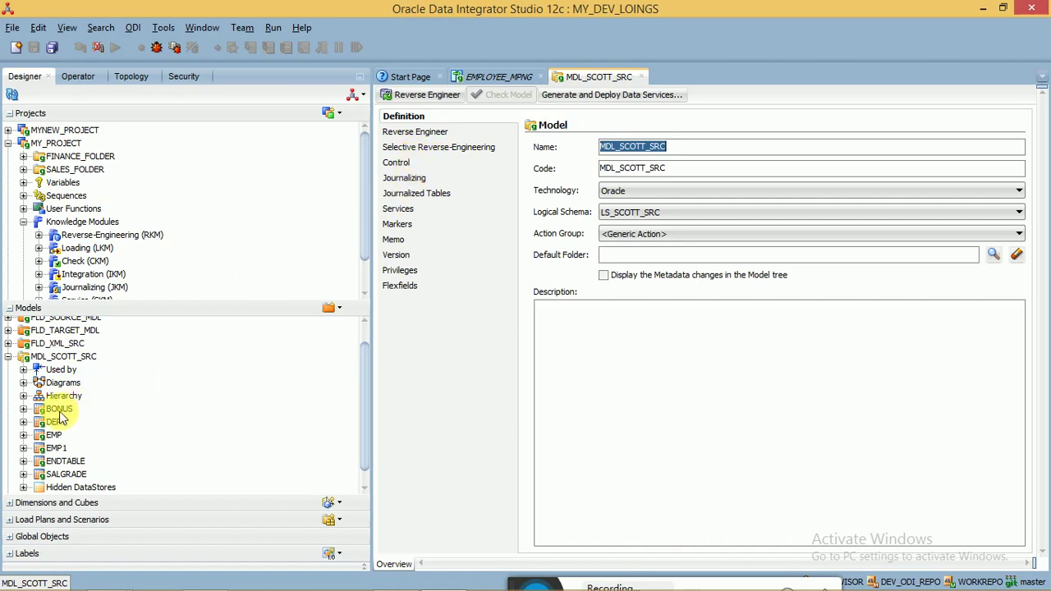
Step: Open the EMP datastore of MDL_SCOTT_SRC without locking the object
left_click(54, 437)
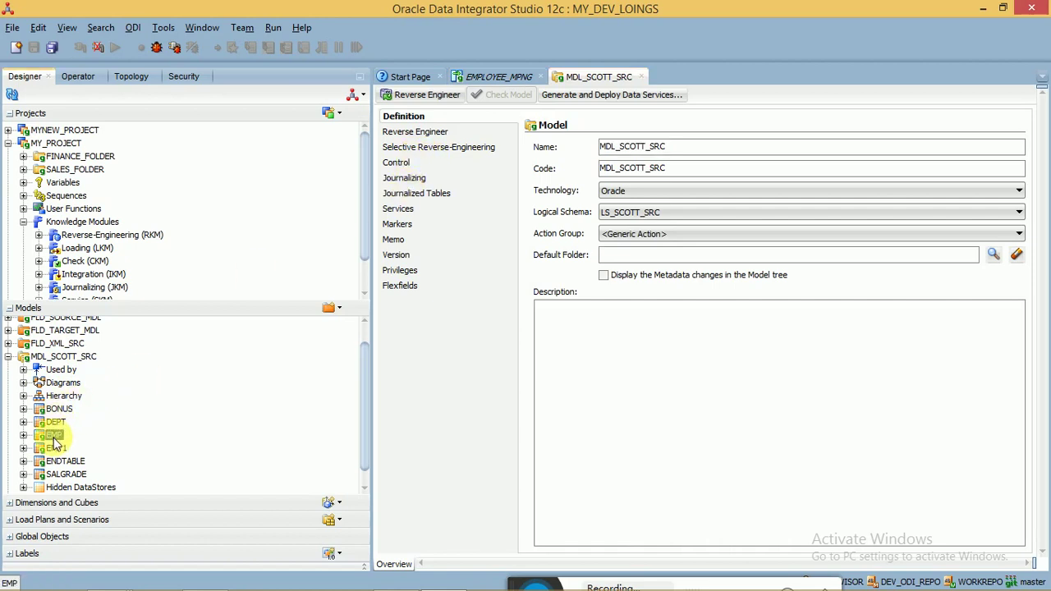
left_click(604, 275)
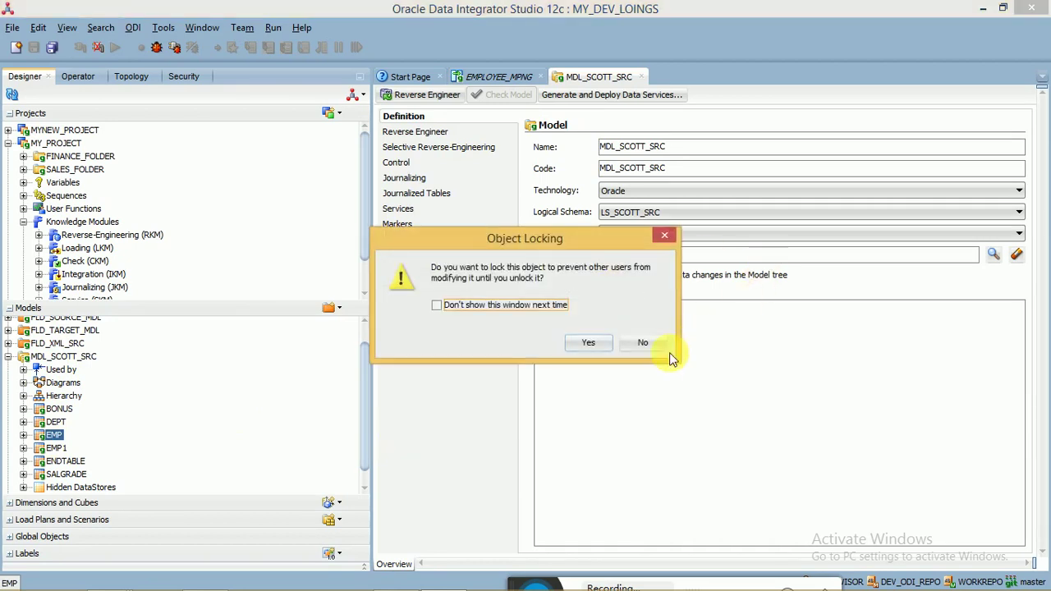
left_click(650, 343)
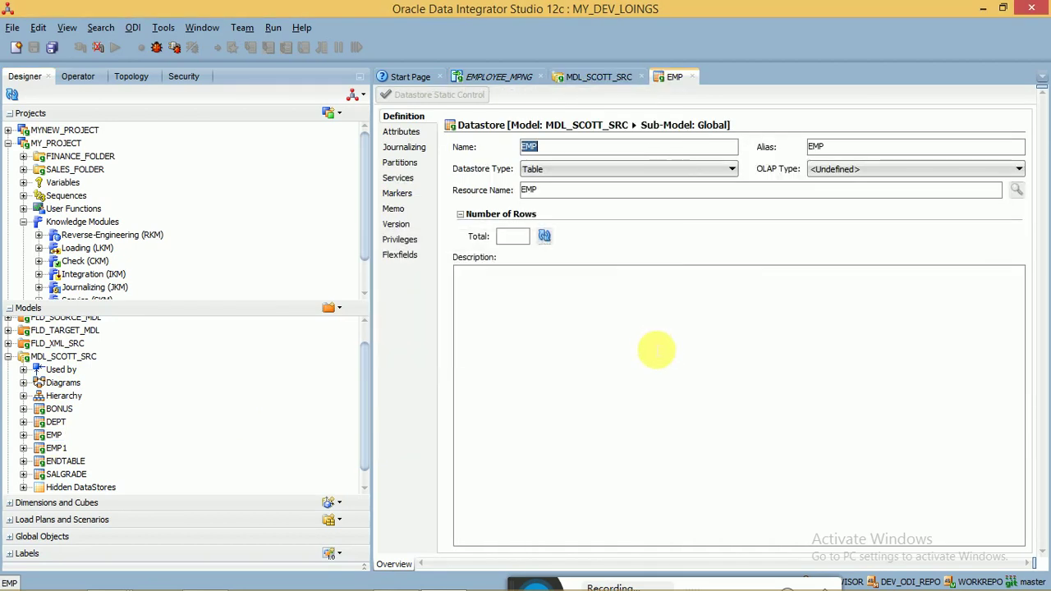
Step: Display the EMP attributes and examine the SCD Behavior options of EMPNO and the data type options of ENAME
left_click(401, 132)
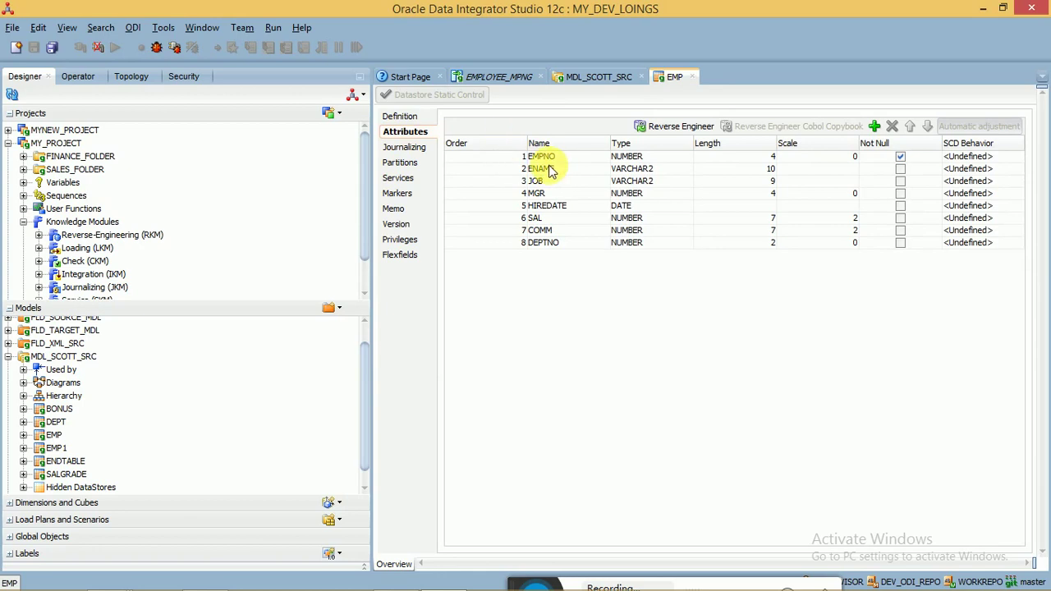
left_click(969, 158)
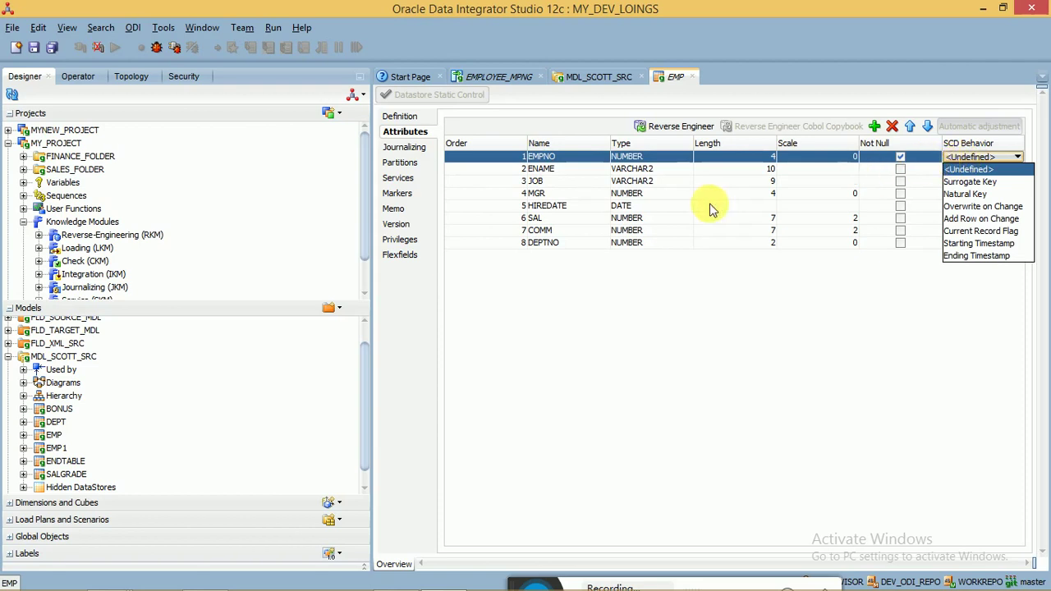
left_click(674, 170)
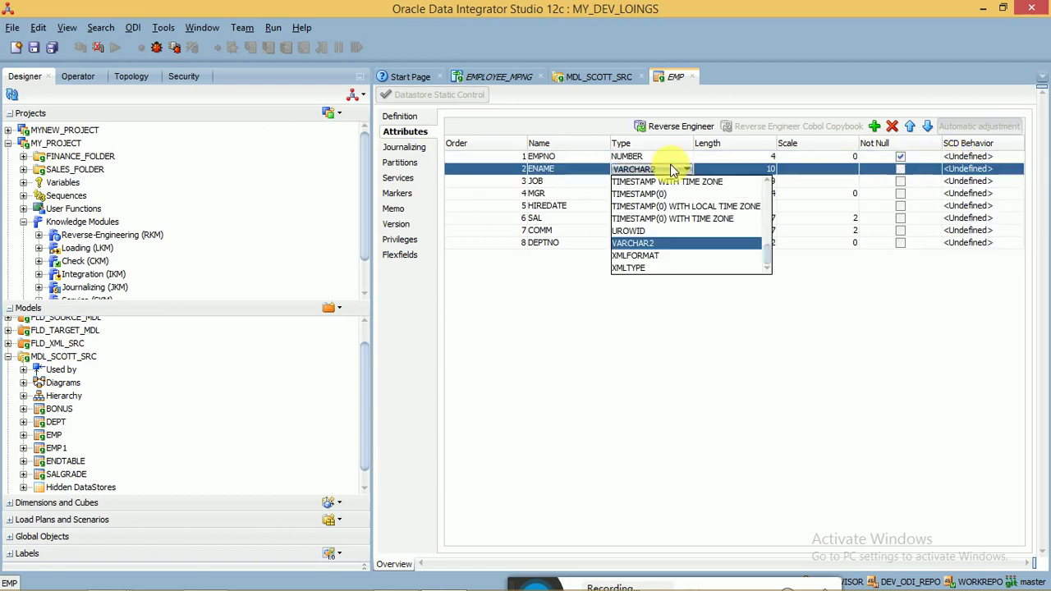
left_click(983, 158)
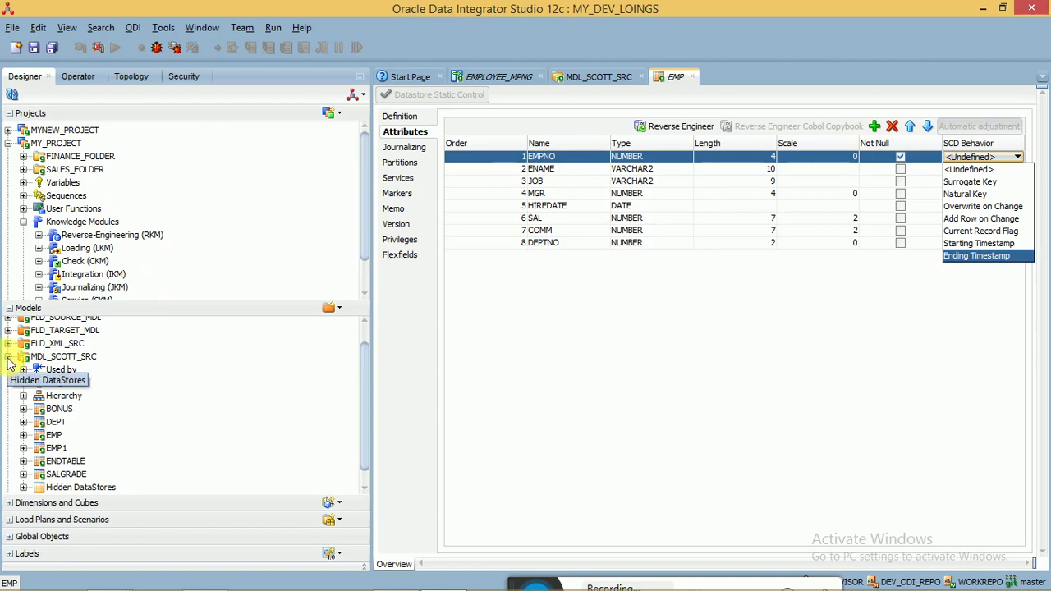
Step: Examine the actions available for the MDL_SCOTT_SRC model, including its Version options
left_click(60, 359)
right_click(60, 368)
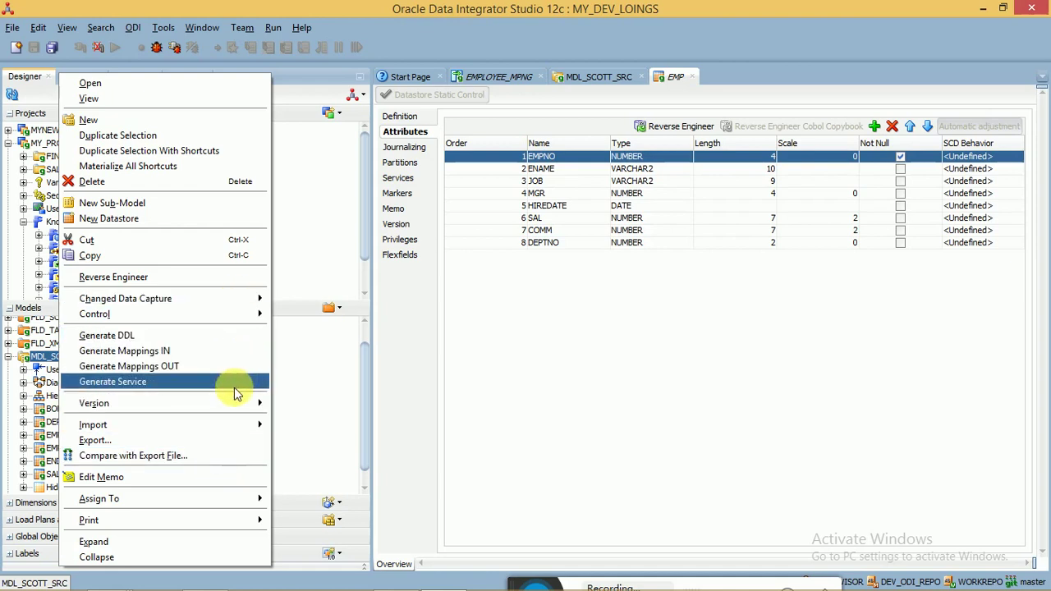
mouse_move(238, 411)
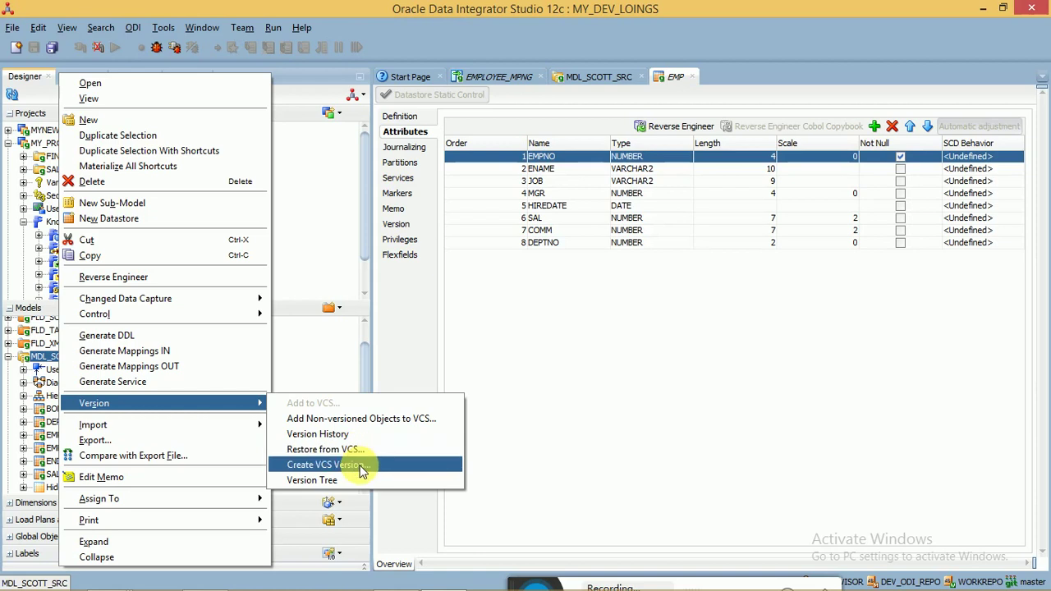
Step: Examine the version control systems offered for switching the versioning application, and cancel the switch
left_click(243, 28)
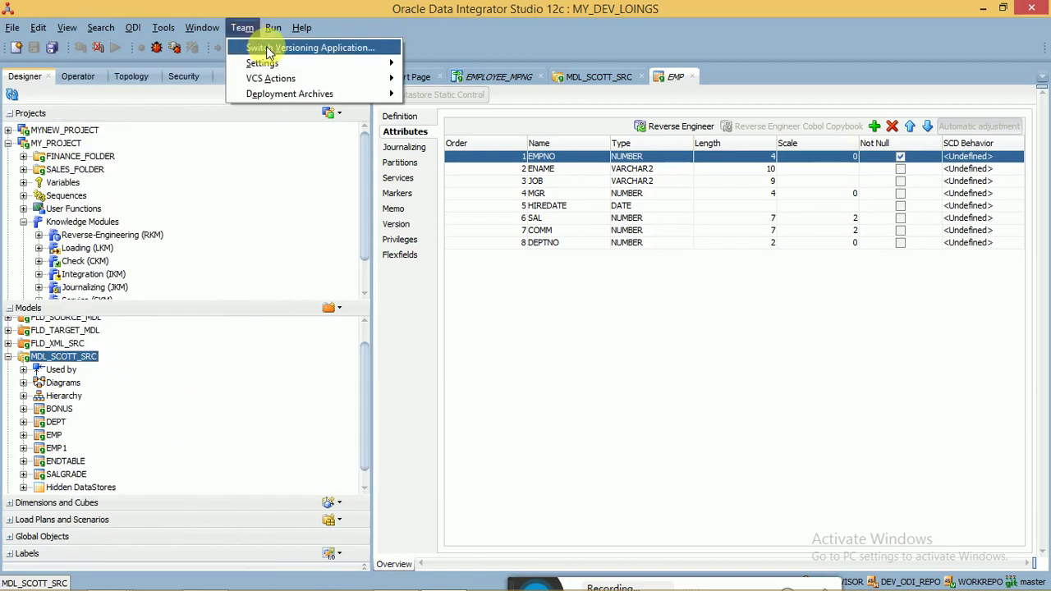
left_click(267, 51)
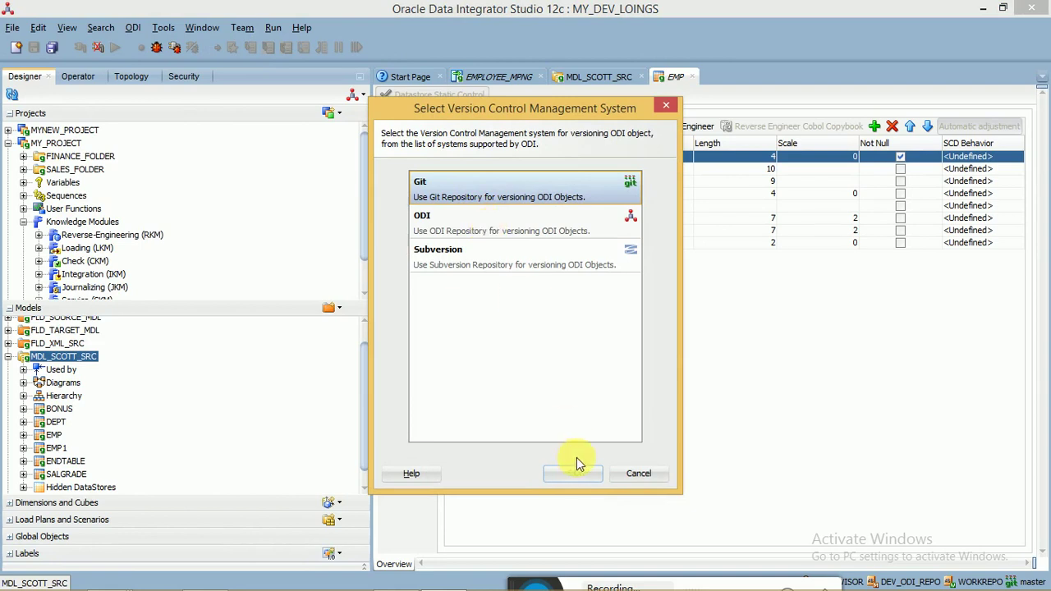
left_click(638, 474)
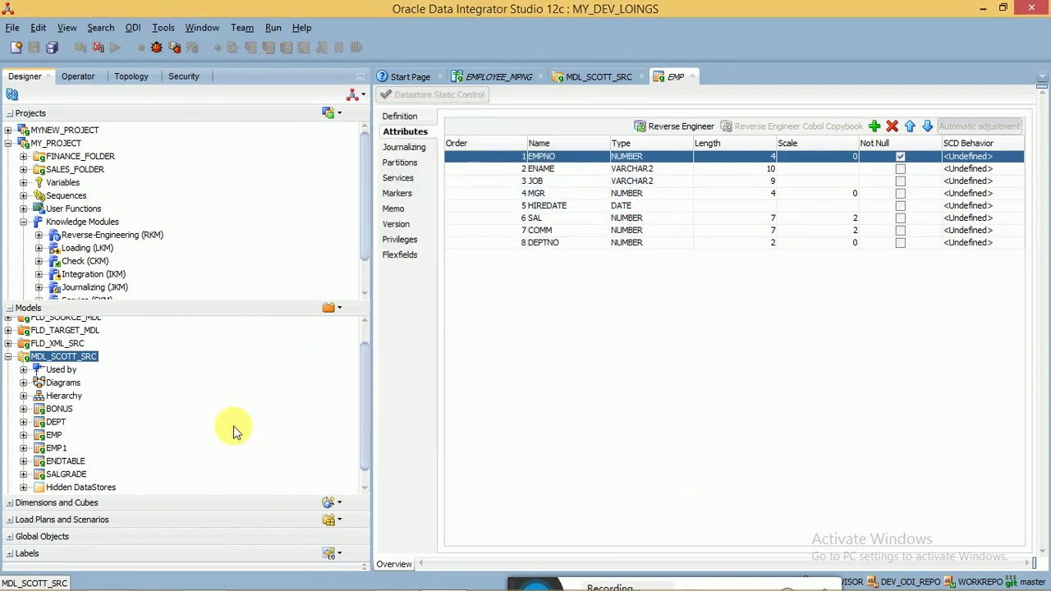
Step: Collapse the MDL_SCOTT_SRC model tree and the Models section
right_click(64, 359)
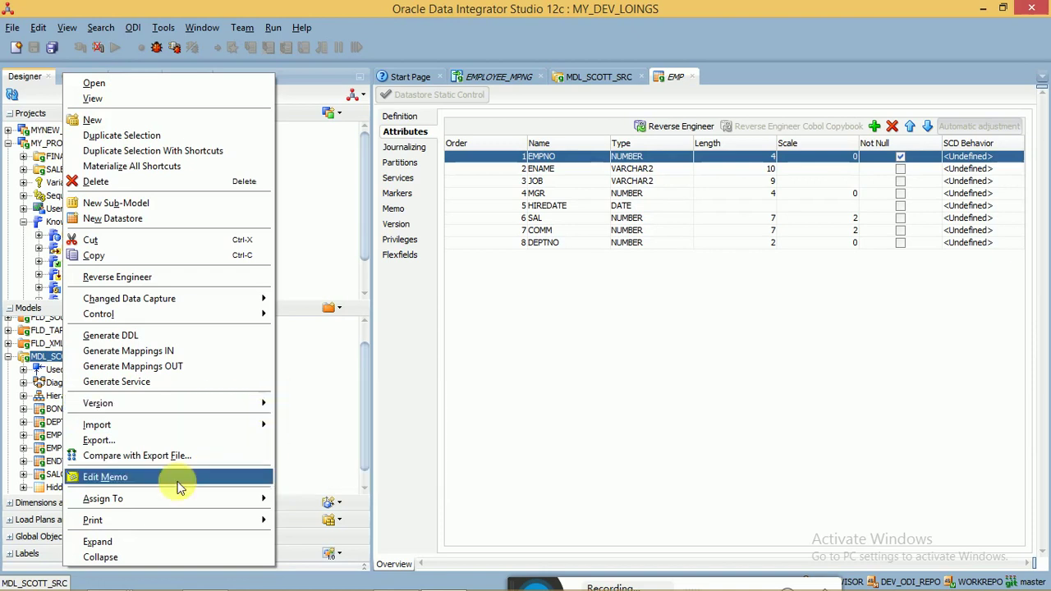
left_click(44, 365)
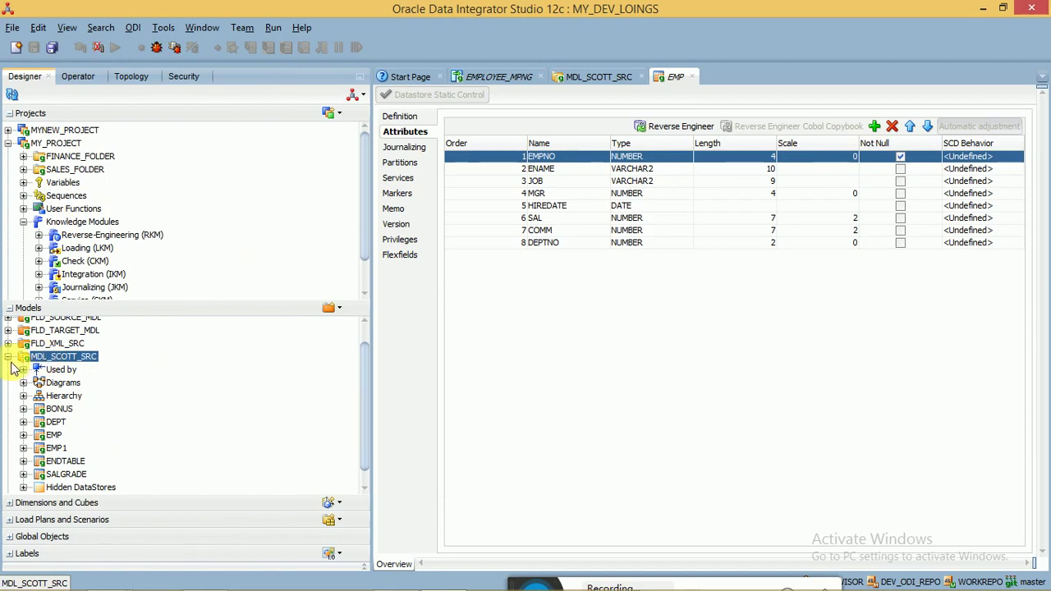
left_click(8, 356)
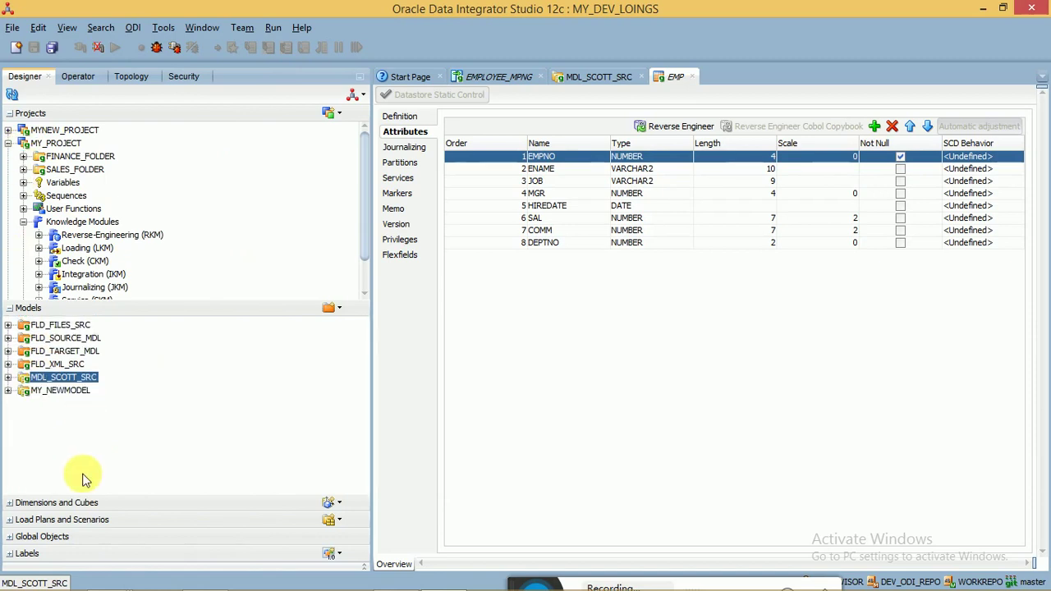
left_click(10, 310)
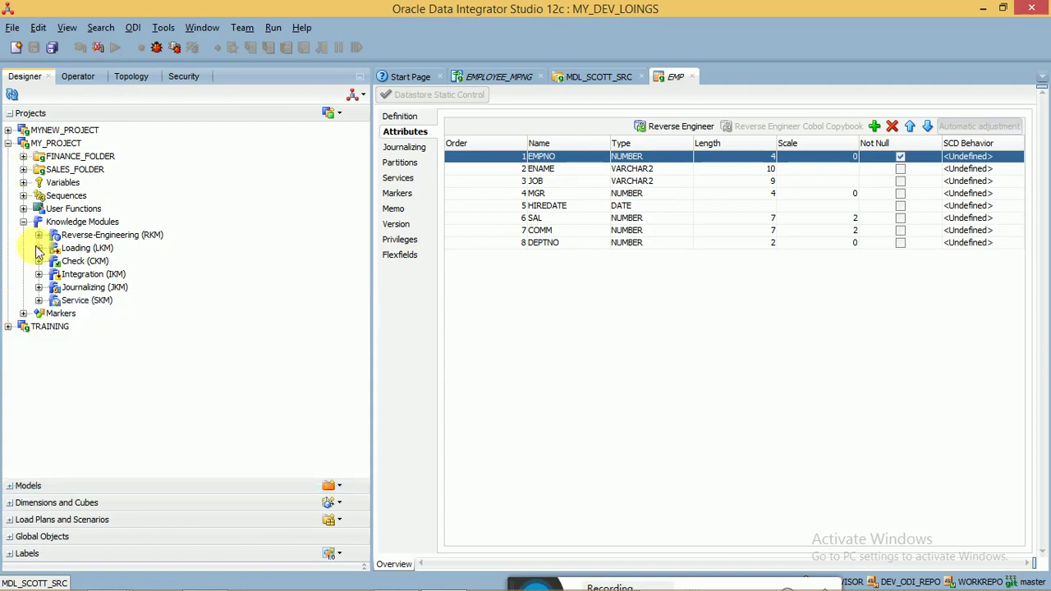
Step: Expand FINANCE_FOLDER of MY_PROJECT, its Procedures and the SAMPLE_PROC_ODI procedure
left_click(23, 156)
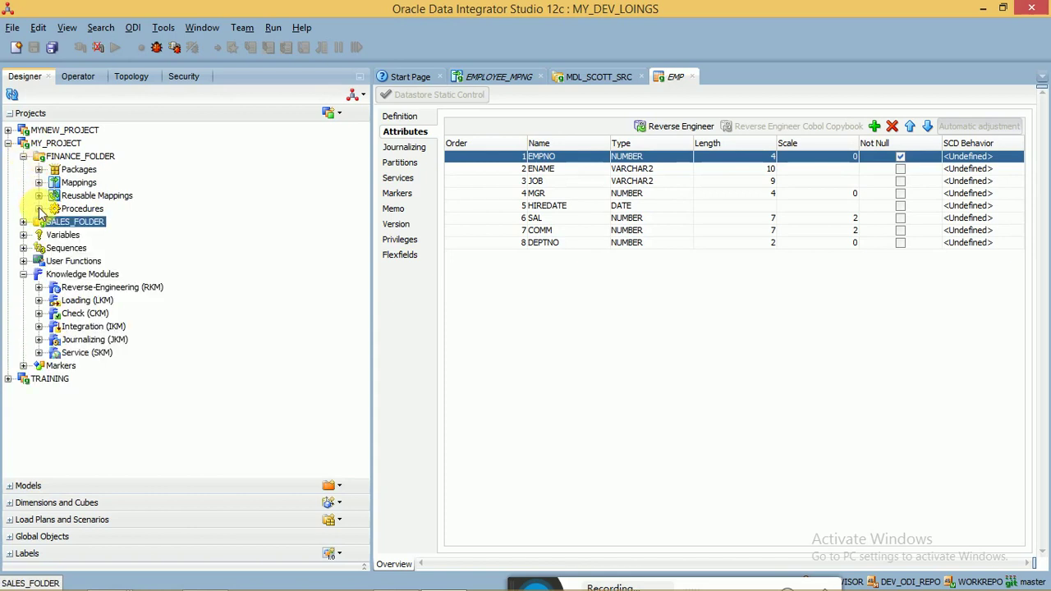
left_click(38, 209)
left_click(69, 209)
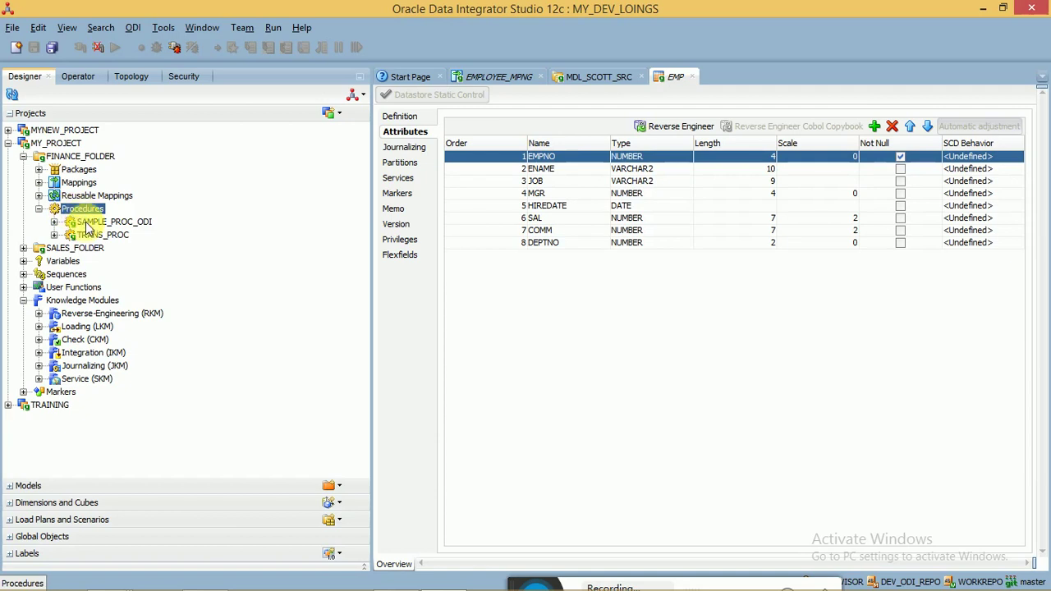
left_click(86, 225)
left_click(54, 222)
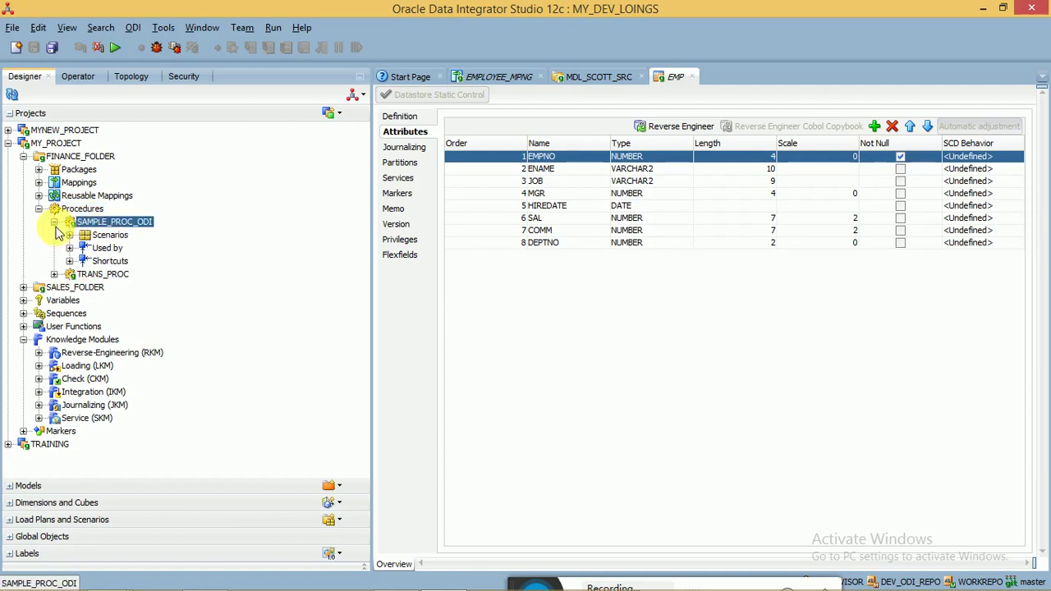
Step: Open the SAMPLE_PROC_ODI procedure without locking the object
right_click(97, 227)
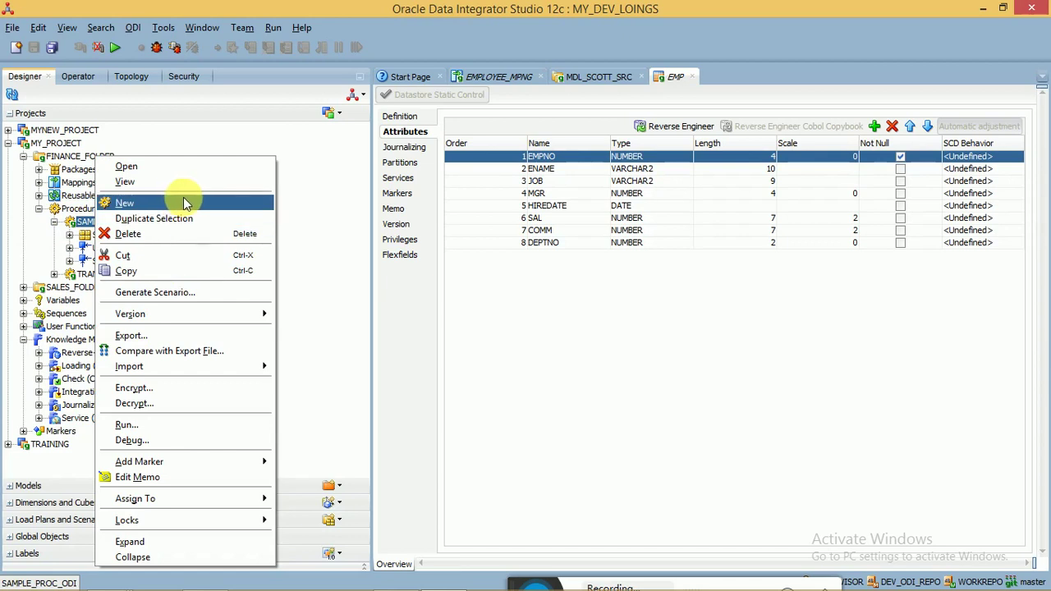
left_click(87, 230)
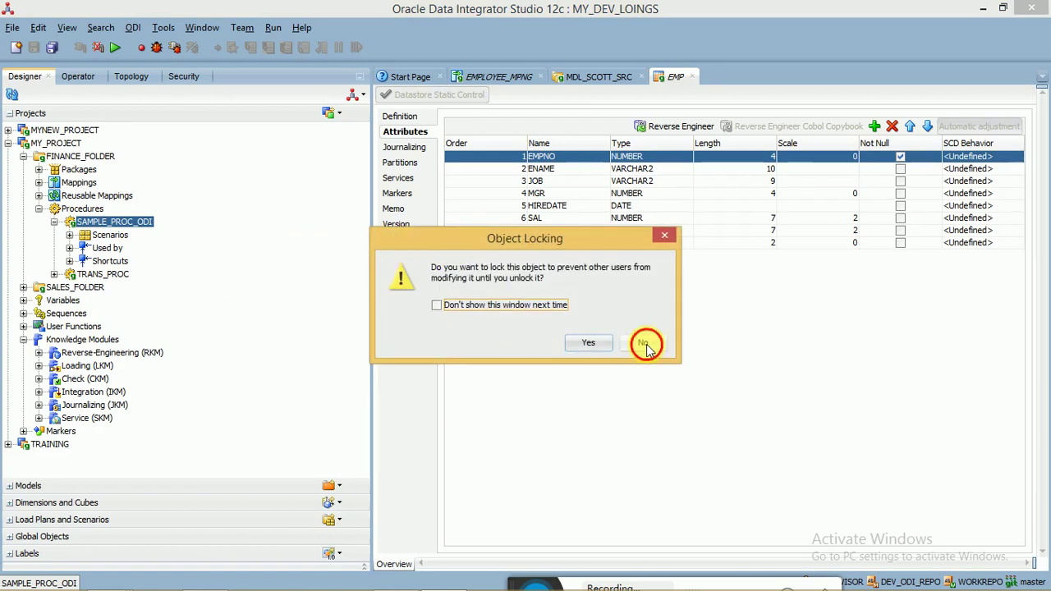
left_click(646, 345)
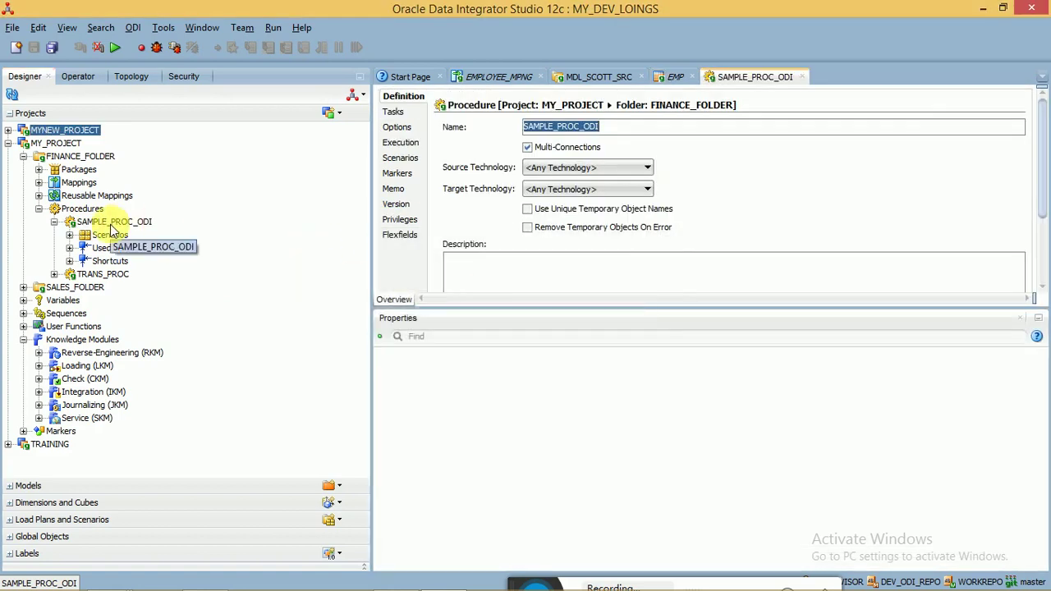
Step: Examine the options and tasks of SAMPLE_PROC_ODI, including the DROP_TABLE_TASK target command, and close the procedure
left_click(397, 127)
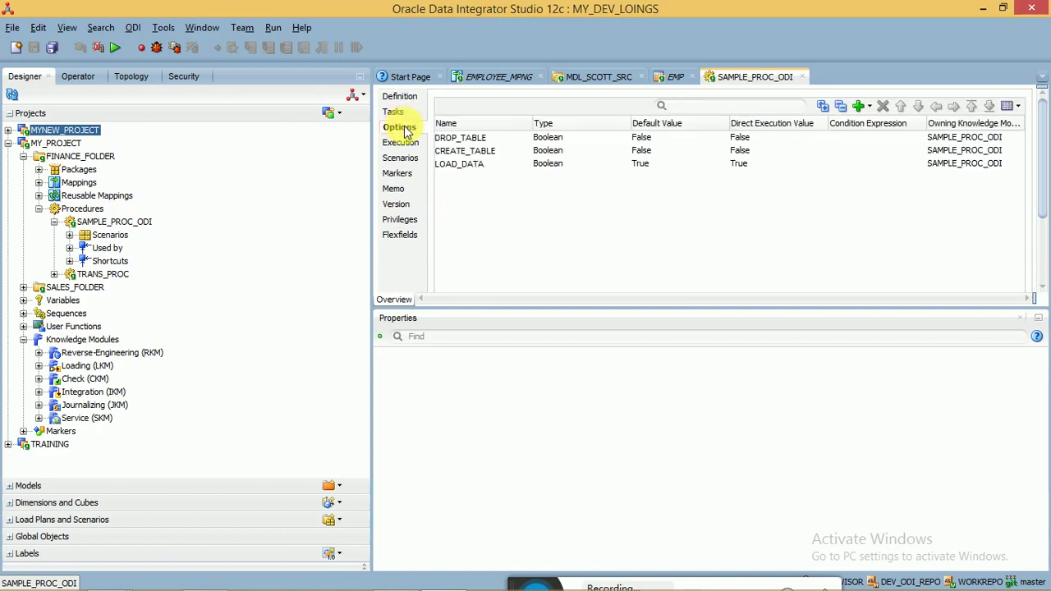
left_click(470, 139)
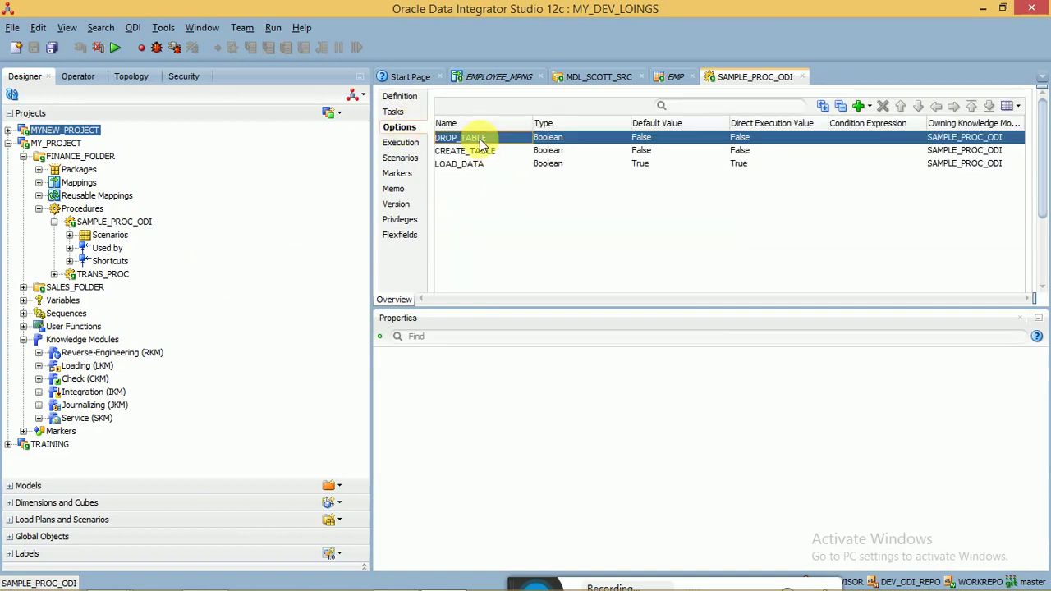
left_click(397, 112)
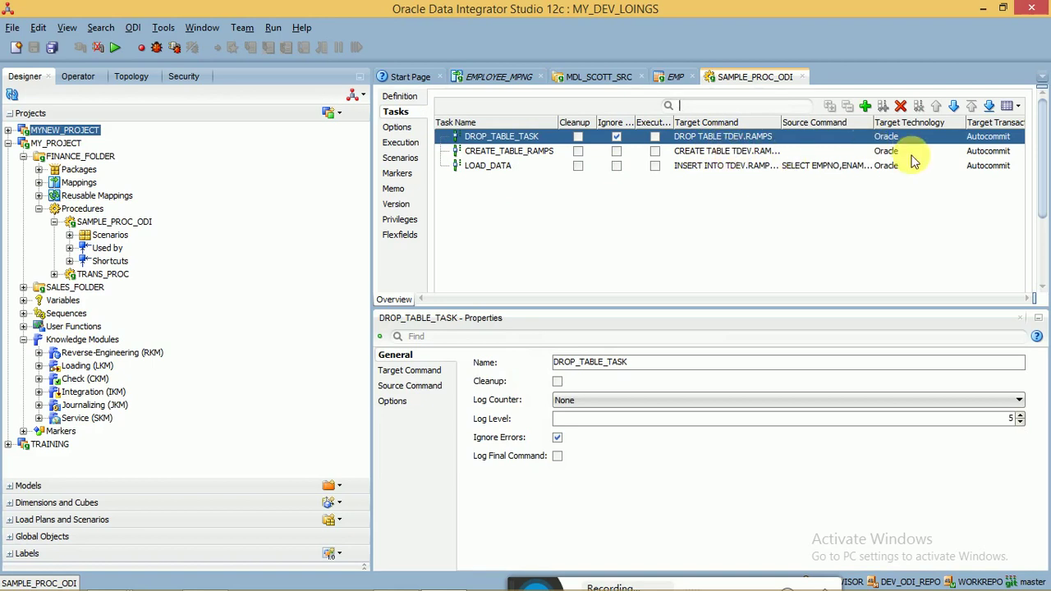
left_click(408, 372)
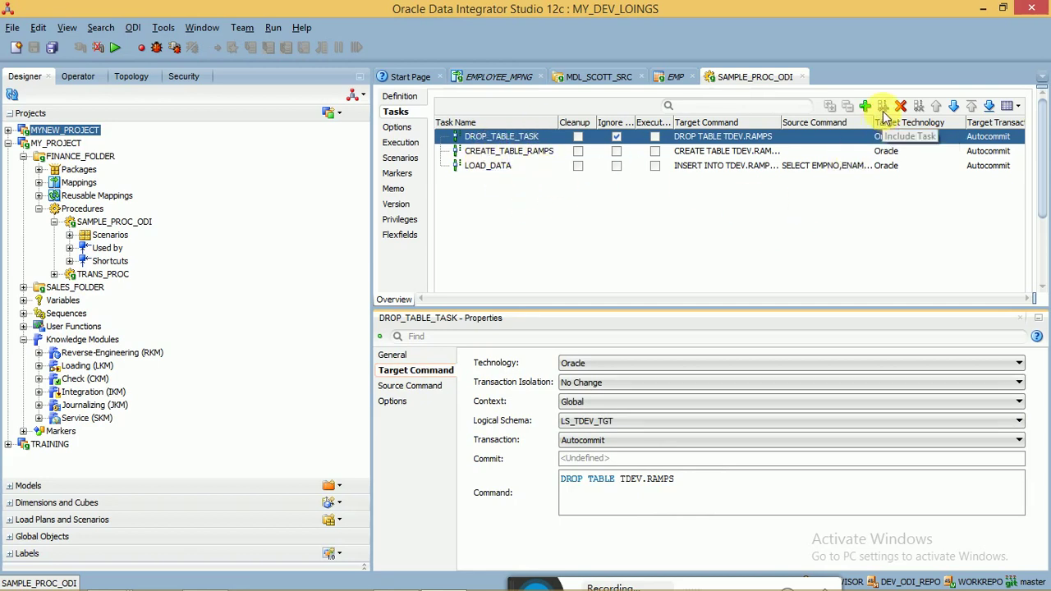
left_click(802, 77)
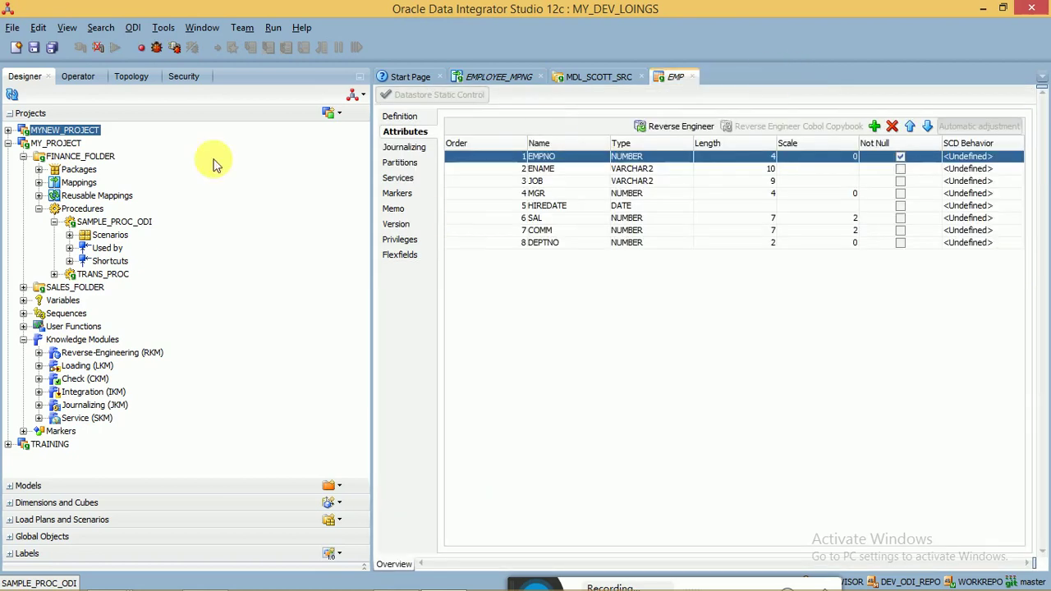
Step: Create a package in FINANCE_FOLDER with the default name New Package
left_click(42, 170)
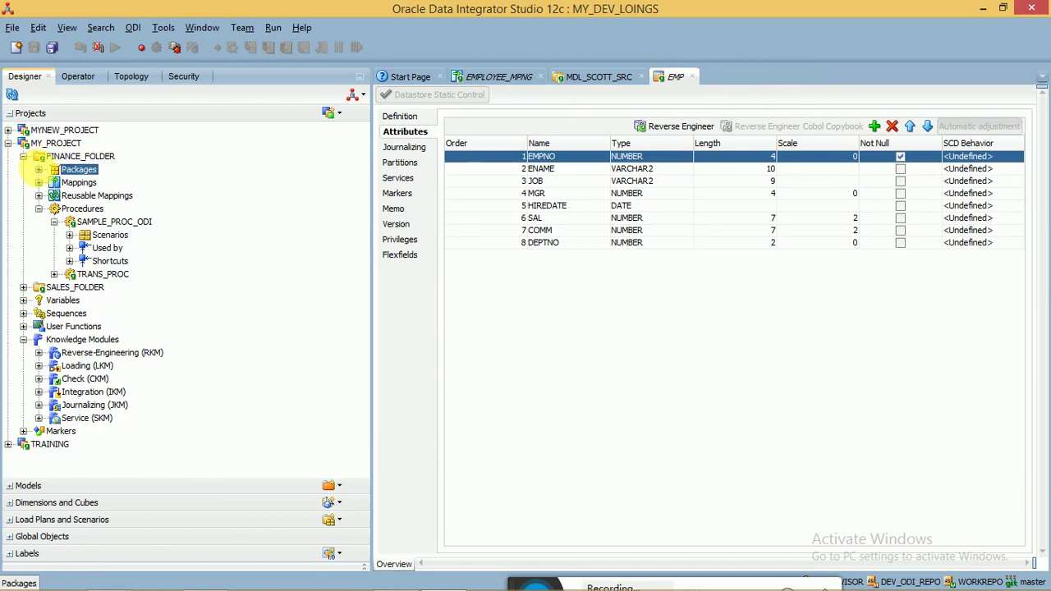
right_click(70, 173)
left_click(79, 179)
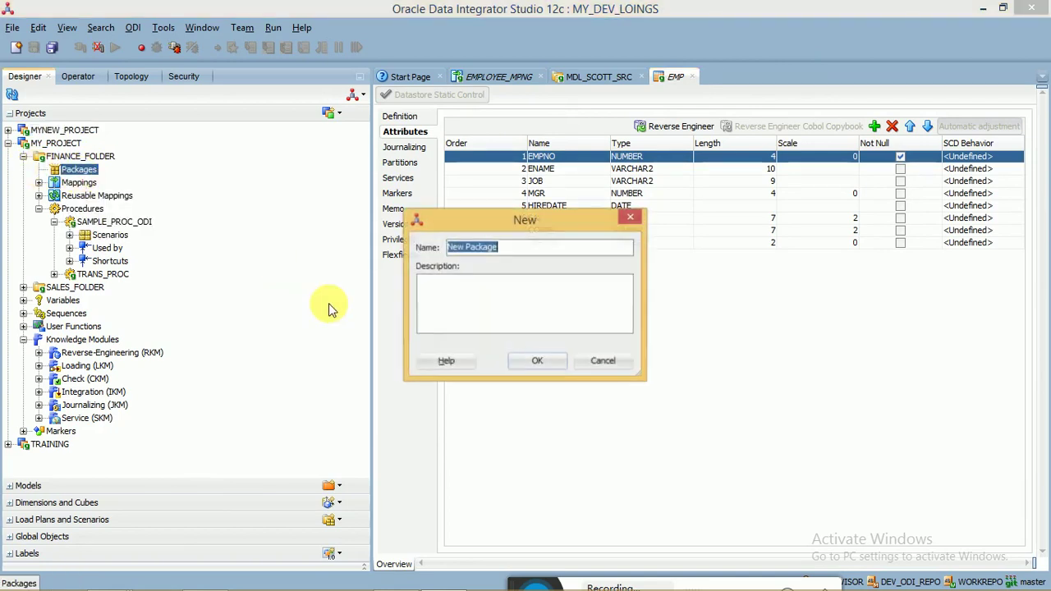
left_click(556, 365)
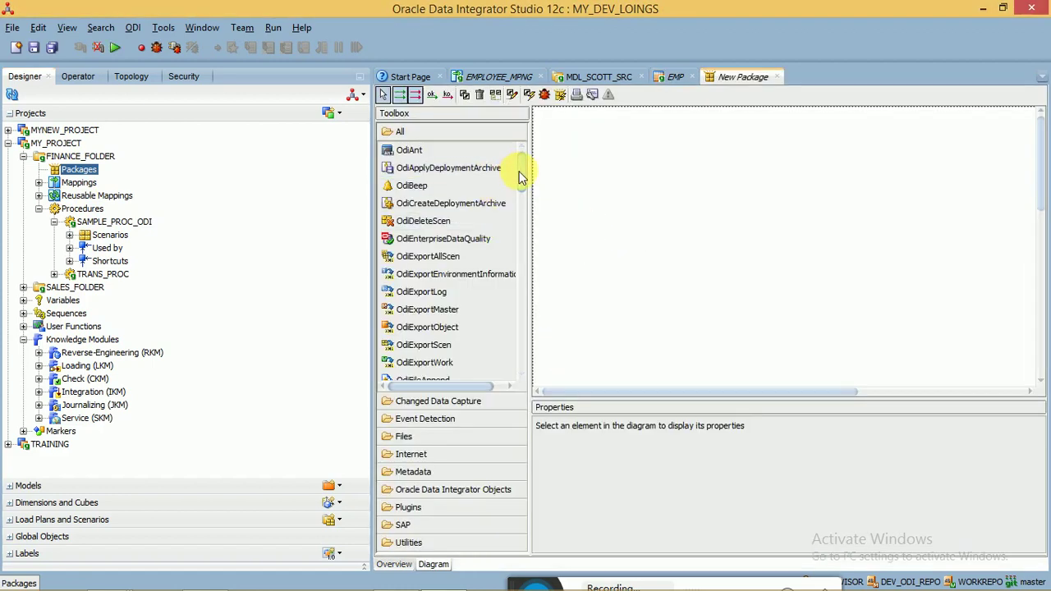
Step: Examine the complete list of package tools, including the OdiWaitFor tools and OdiEnterpriseDataQuality
left_click_drag(522, 171, 541, 276)
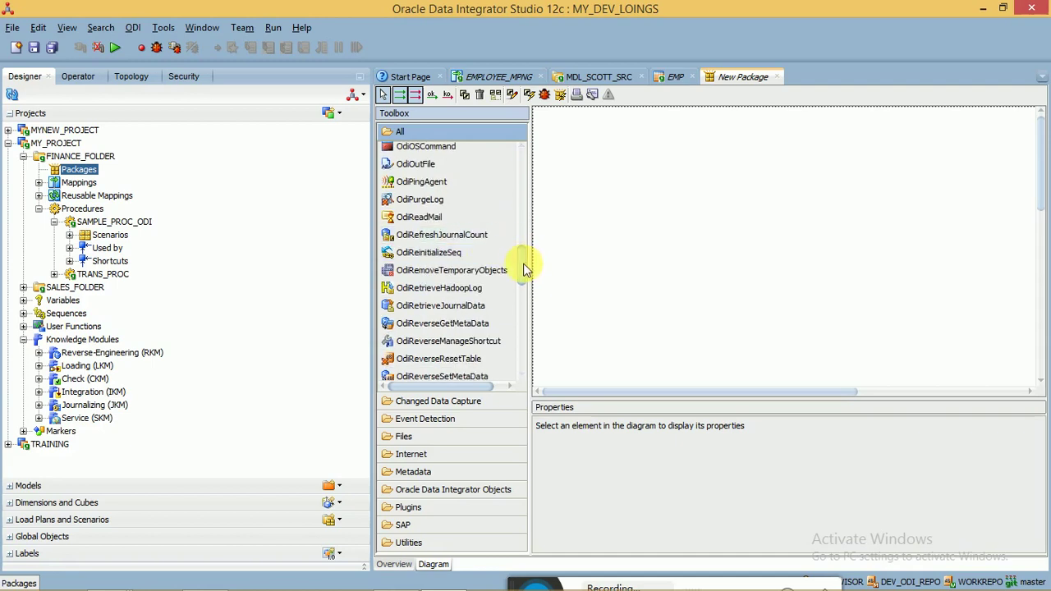
left_click_drag(523, 271, 524, 349)
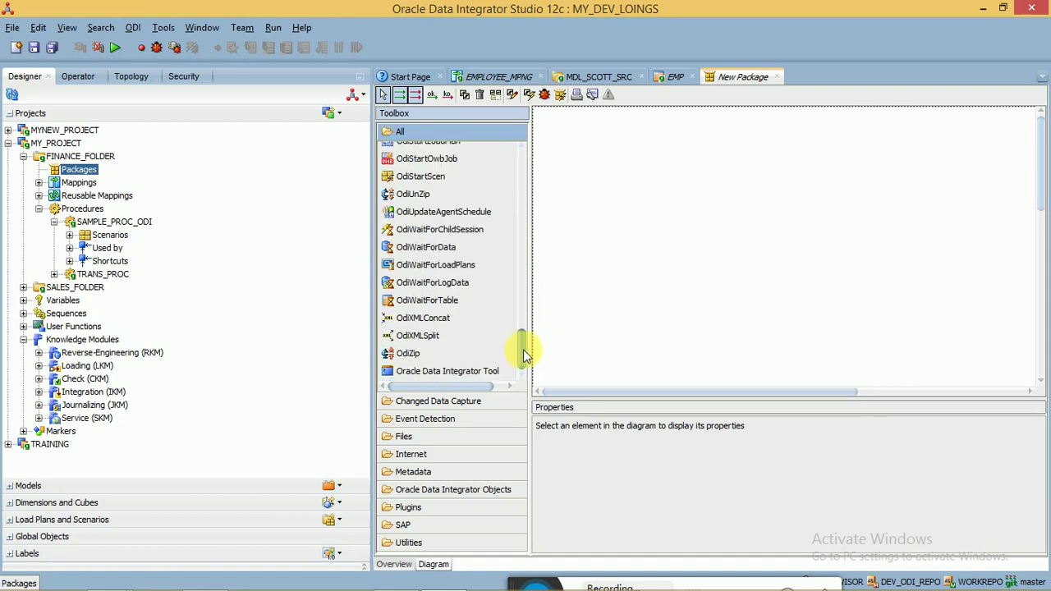
left_click(454, 250)
left_click(456, 264)
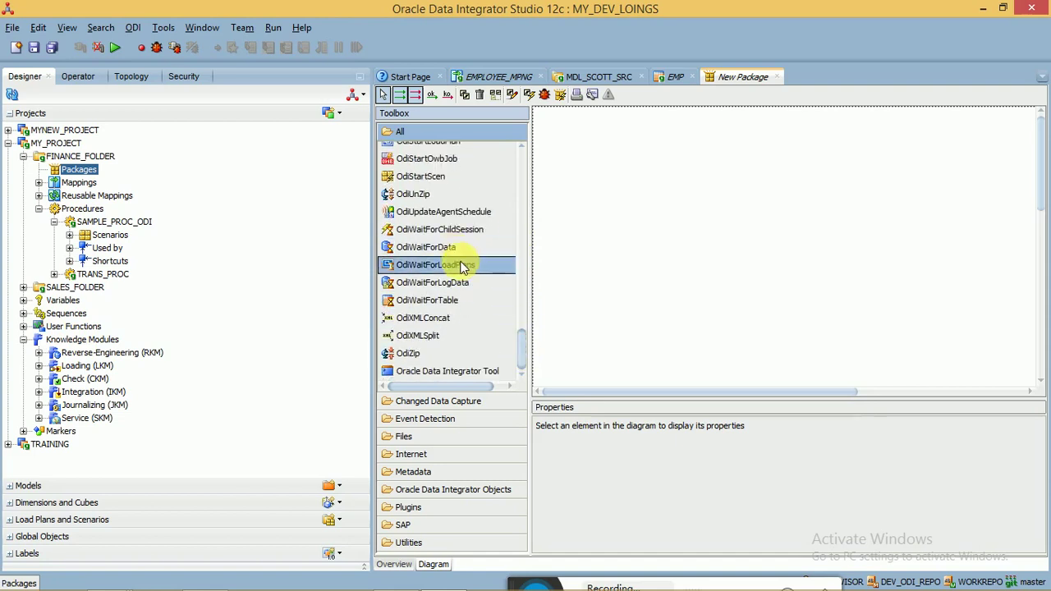
left_click(465, 282)
left_click(467, 300)
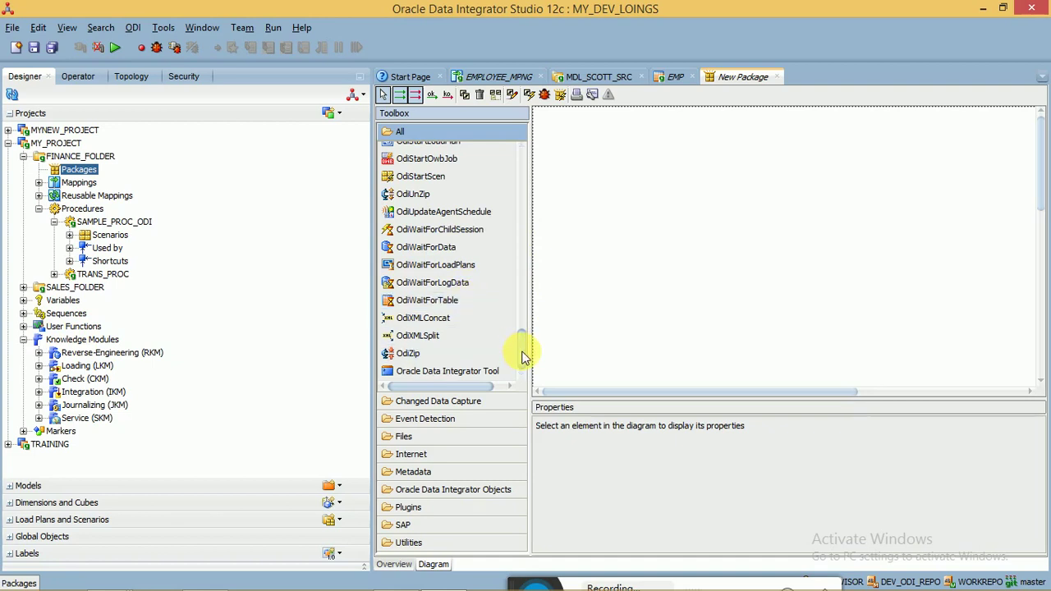
left_click_drag(523, 353, 509, 178)
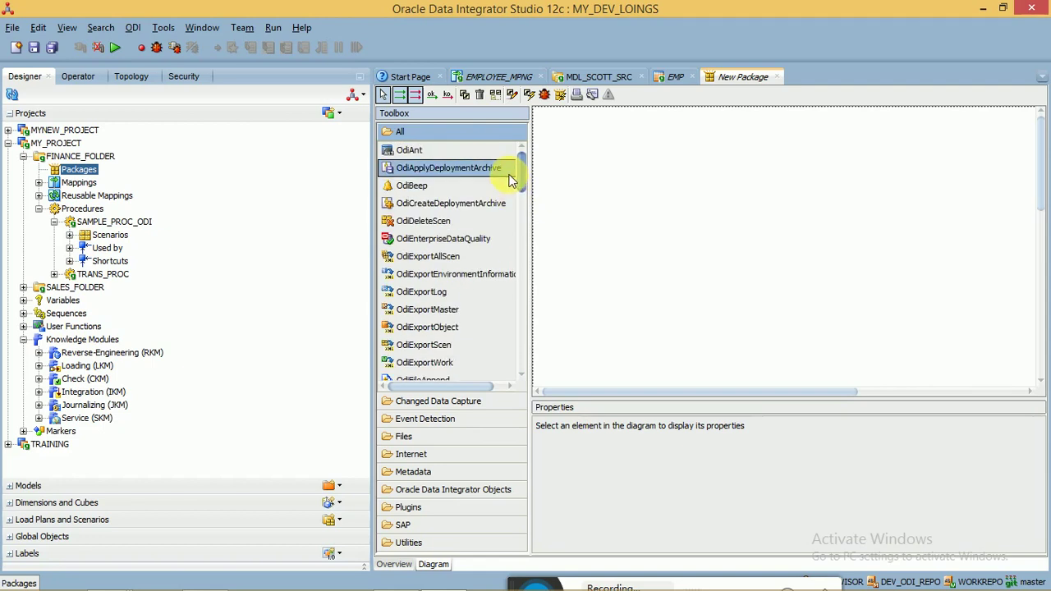
left_click(442, 238)
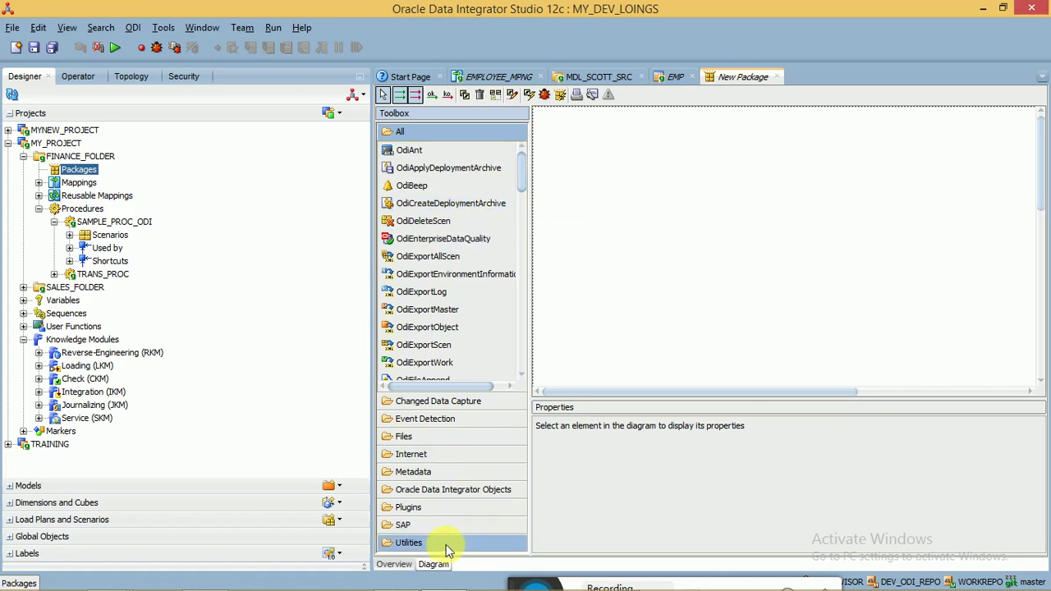
Step: Examine the package tools in the Oracle Data Integrator Objects category, including the deployment archive and export tools
left_click(454, 490)
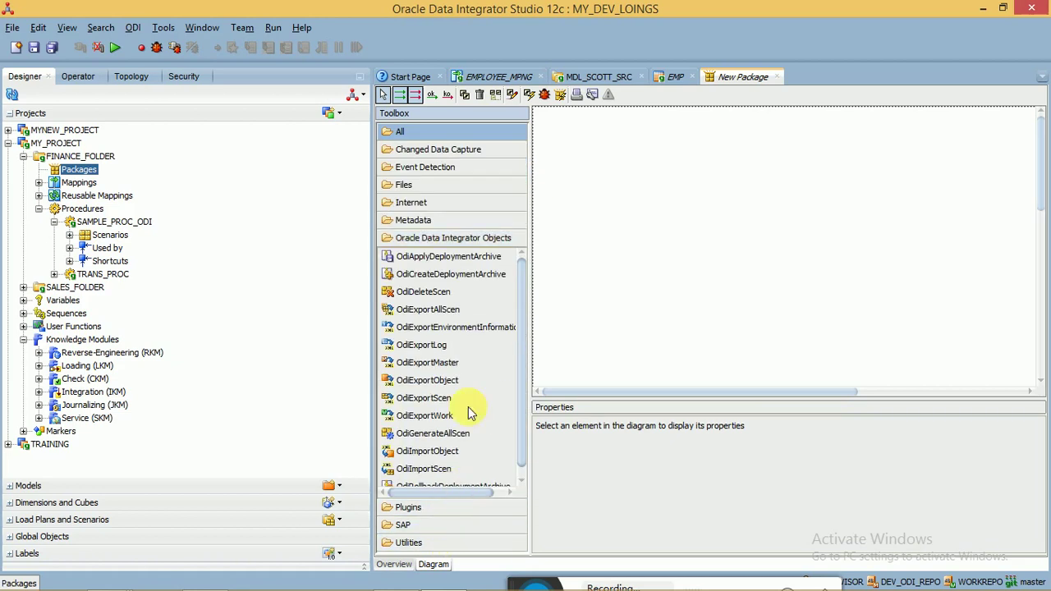
left_click_drag(526, 289, 525, 316)
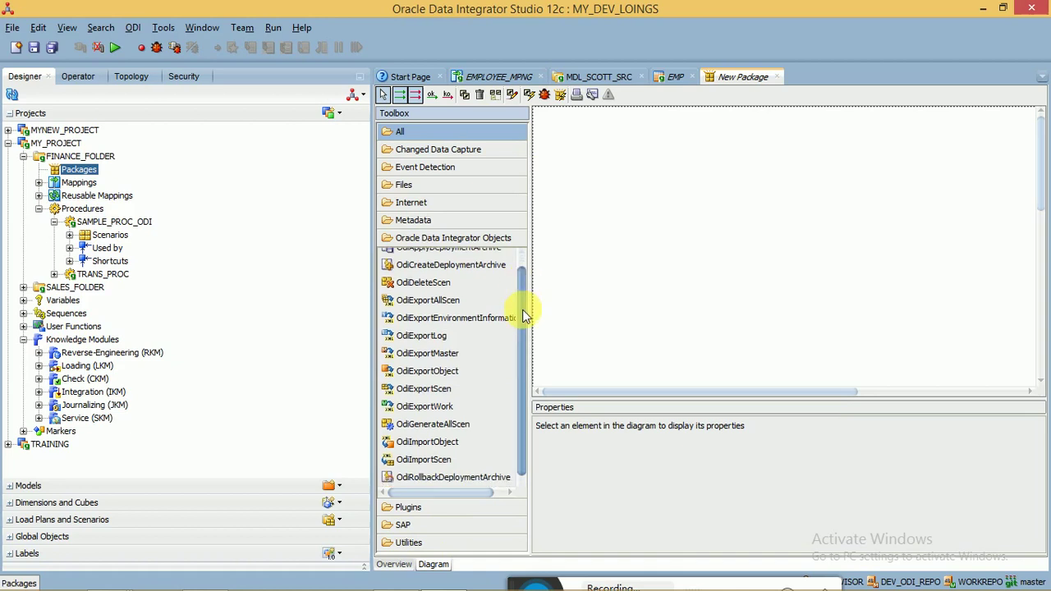
left_click(497, 266)
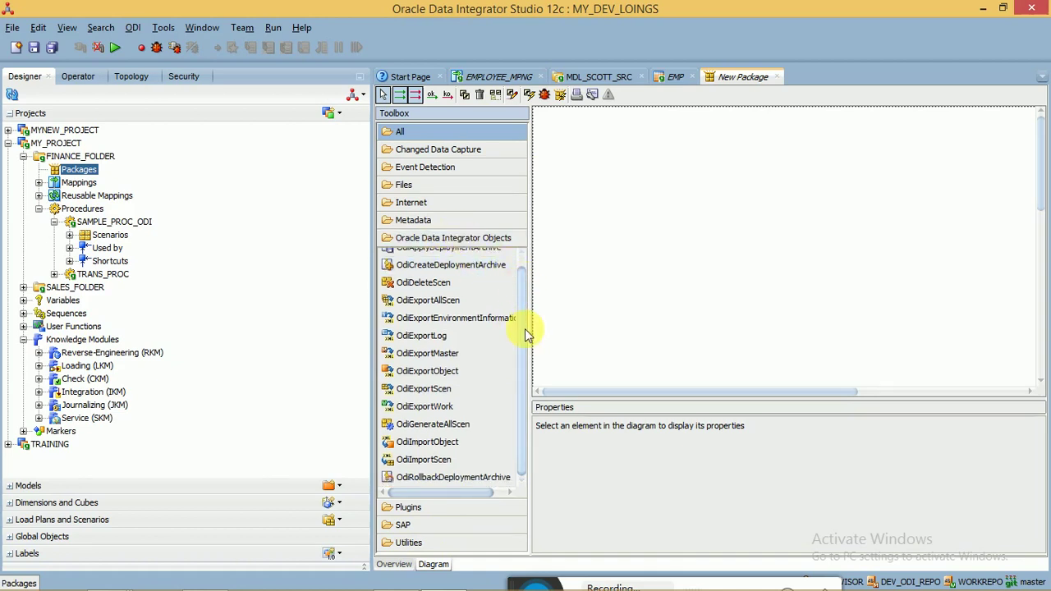
left_click_drag(525, 329, 519, 258)
left_click(440, 329)
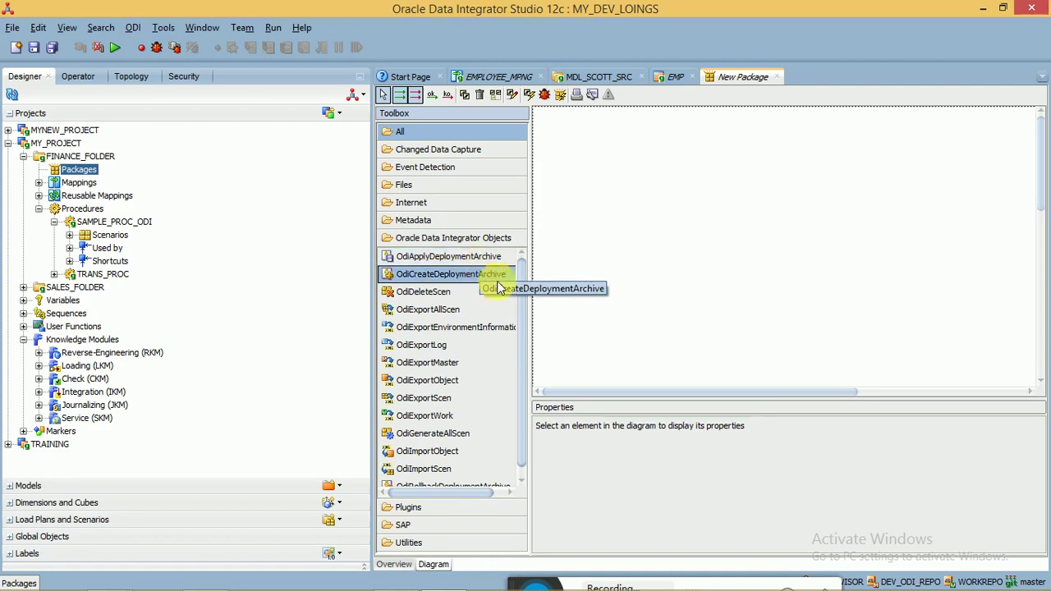
left_click_drag(523, 279, 523, 314)
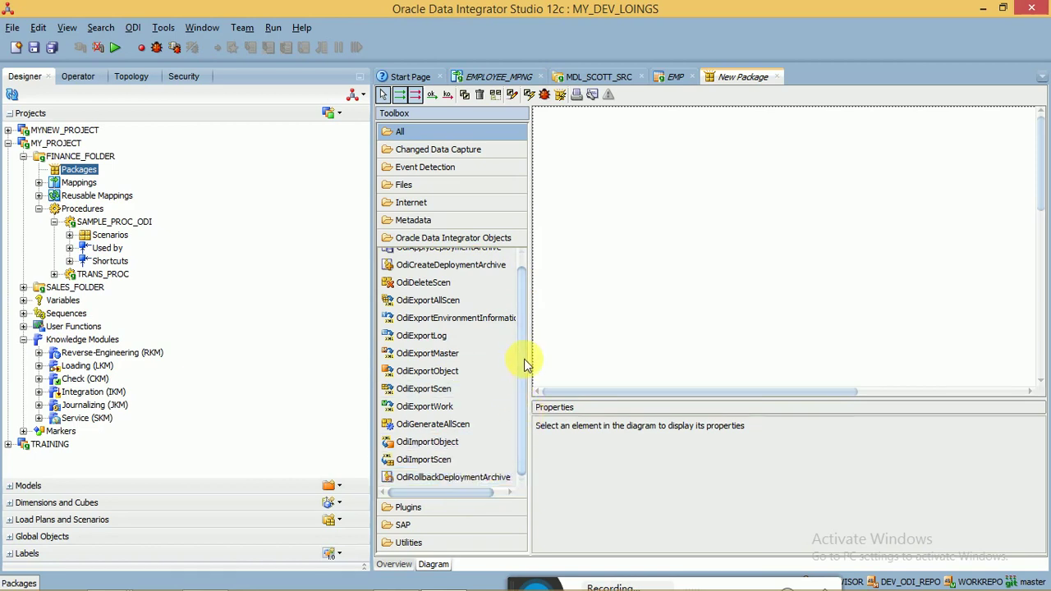
Step: Examine the package tools in the Metadata, Files, Event Detection, Changed Data Capture and Utilities categories
left_click(436, 222)
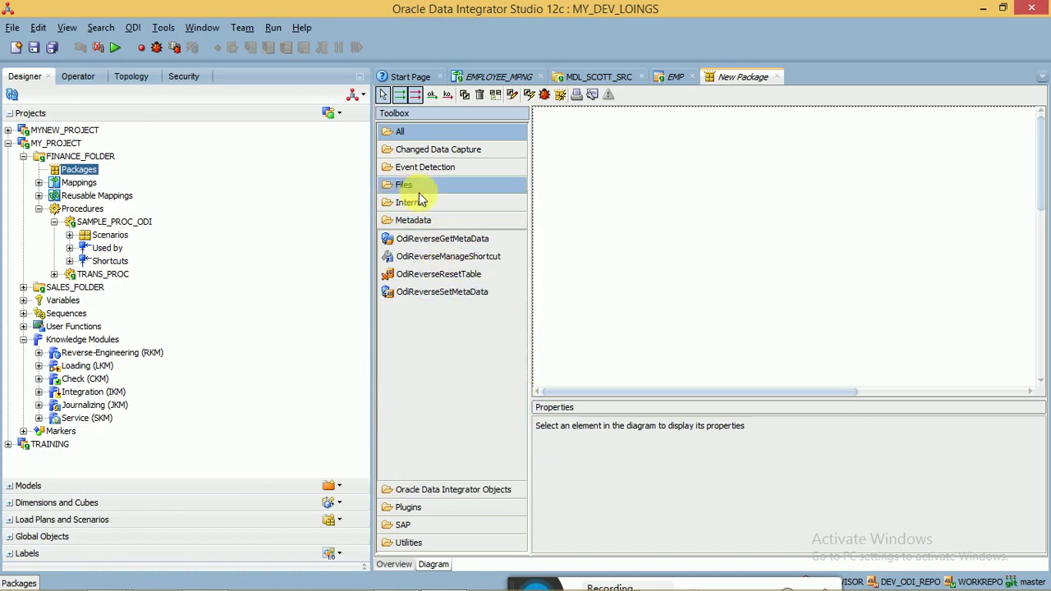
left_click(423, 187)
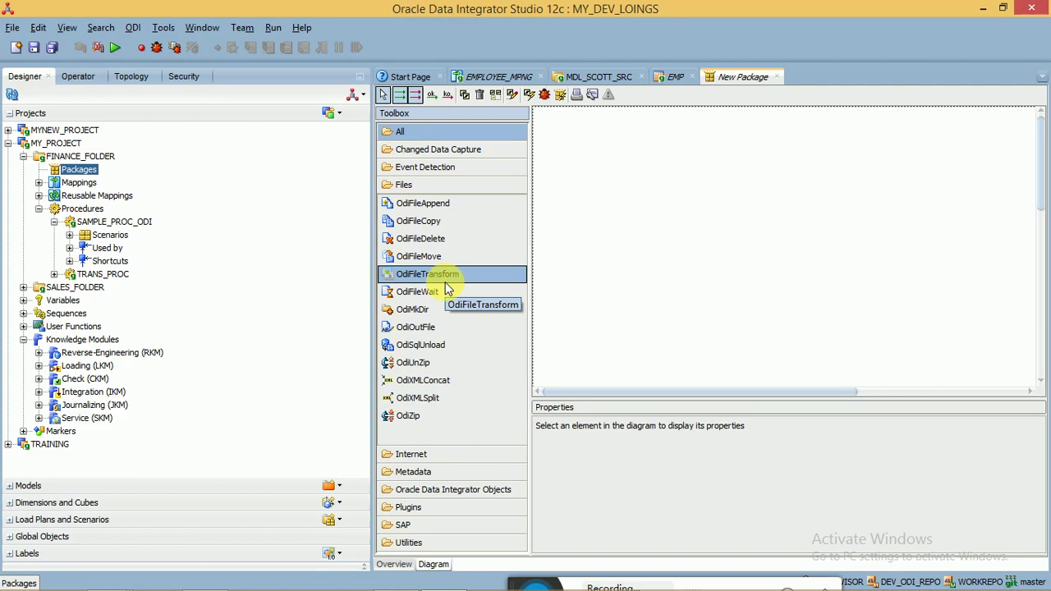
left_click(418, 168)
left_click(444, 328)
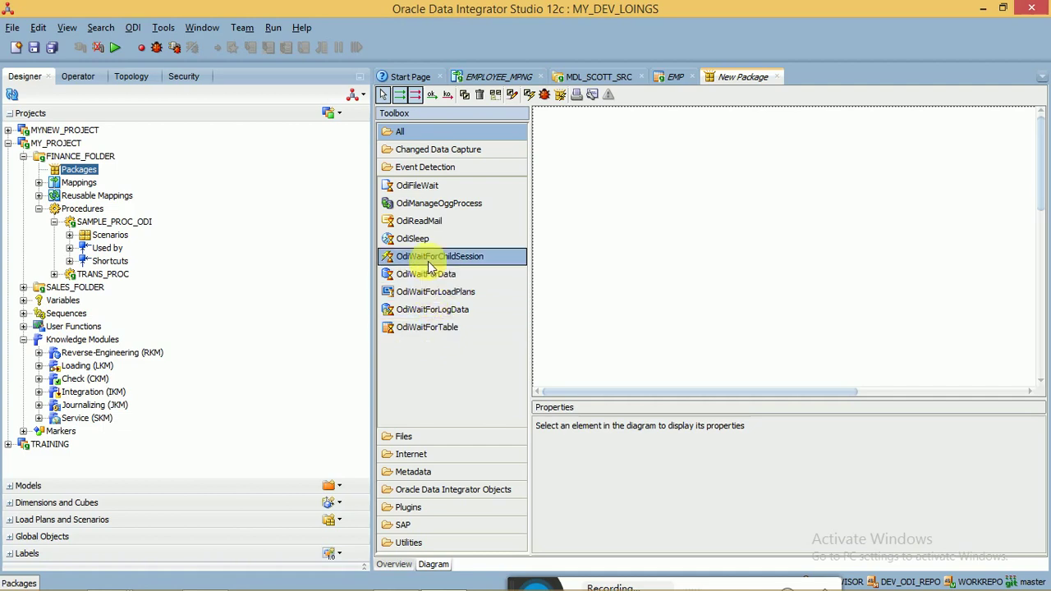
left_click(431, 153)
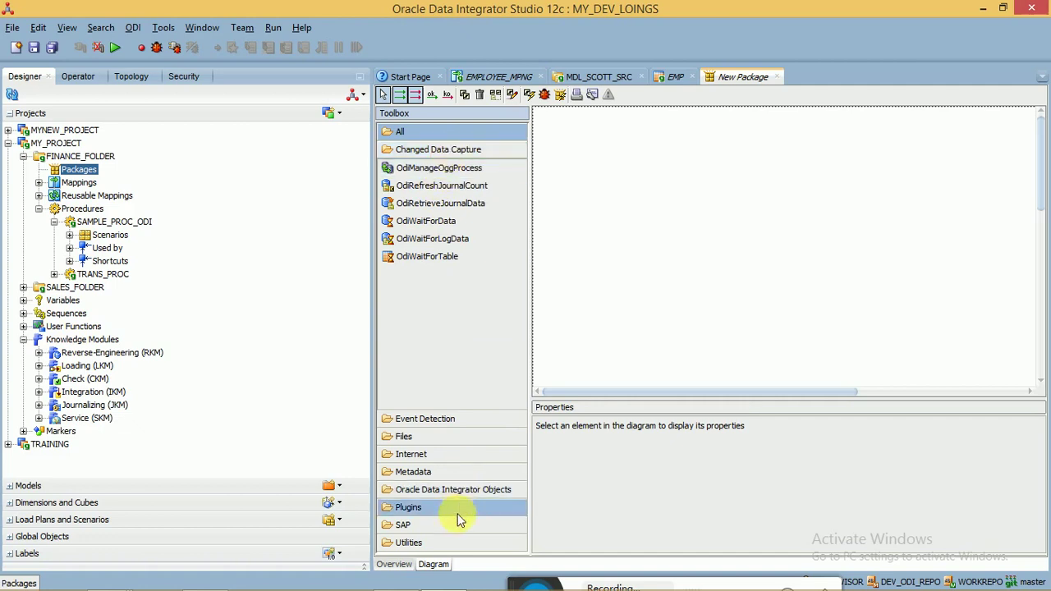
left_click(450, 543)
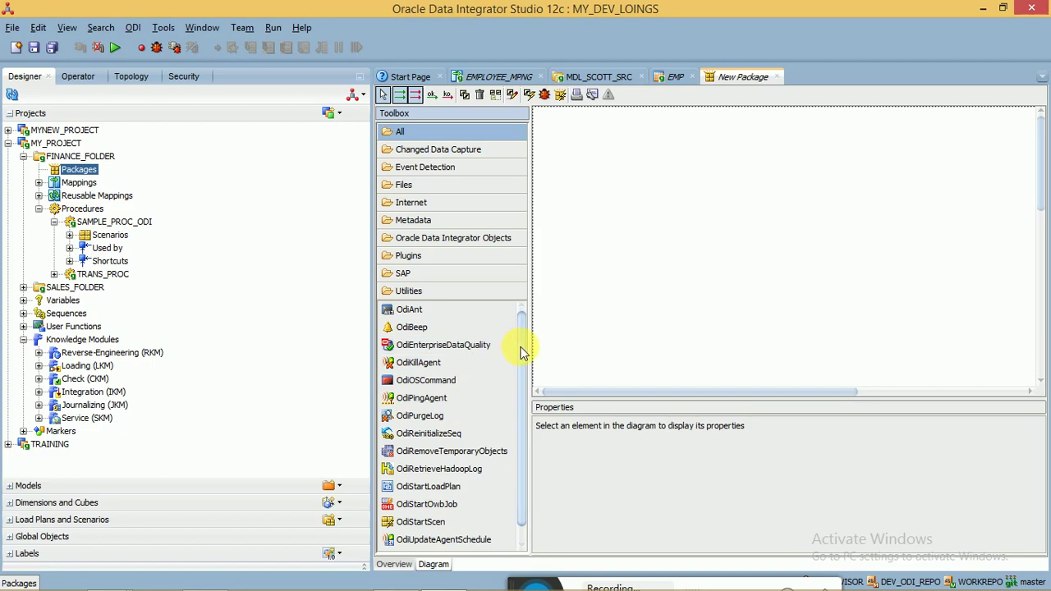
scroll(523, 353, "down", 1)
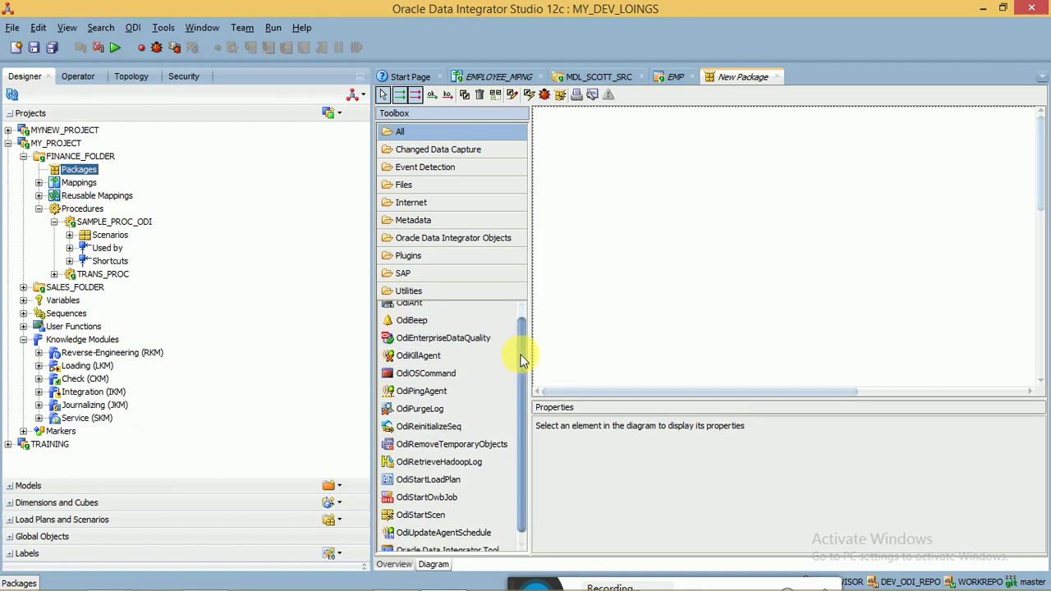
Step: Examine the remaining package tools in the Utilities category, including OdiStartLoadPlan, OdiStartScen and OdiUpdateAgentSchedule
left_click(479, 333)
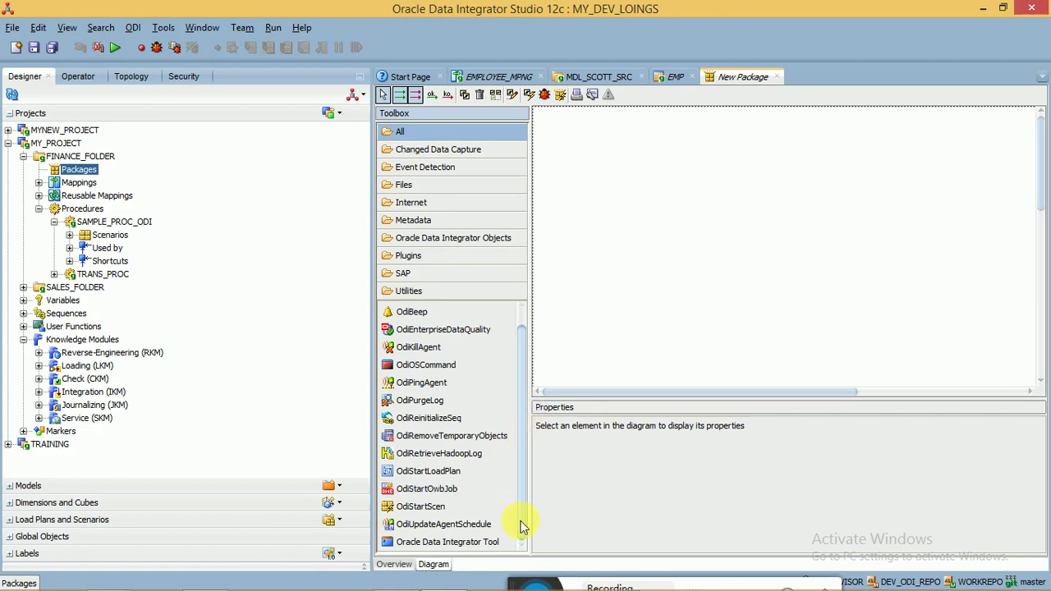
left_click_drag(524, 518, 519, 485)
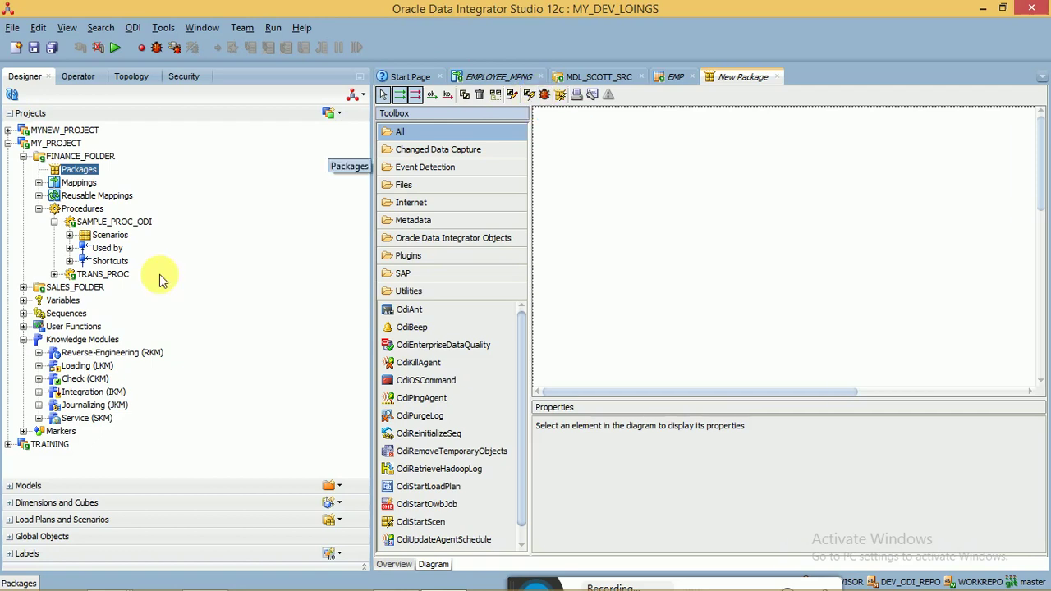
Step: Open a blank new load plan under Load Plans and Scenarios
left_click(105, 523)
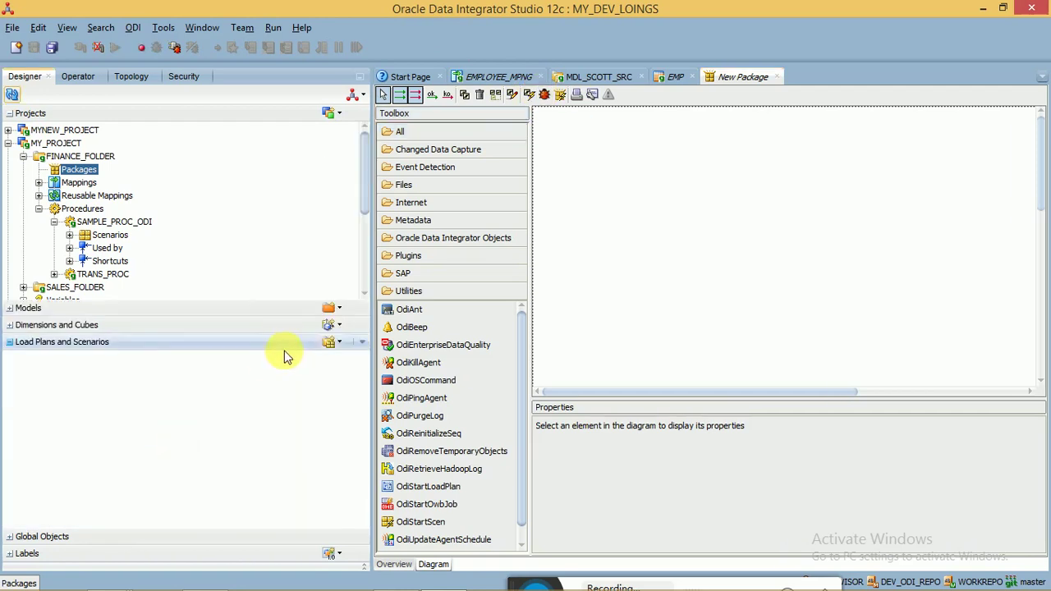
left_click(332, 344)
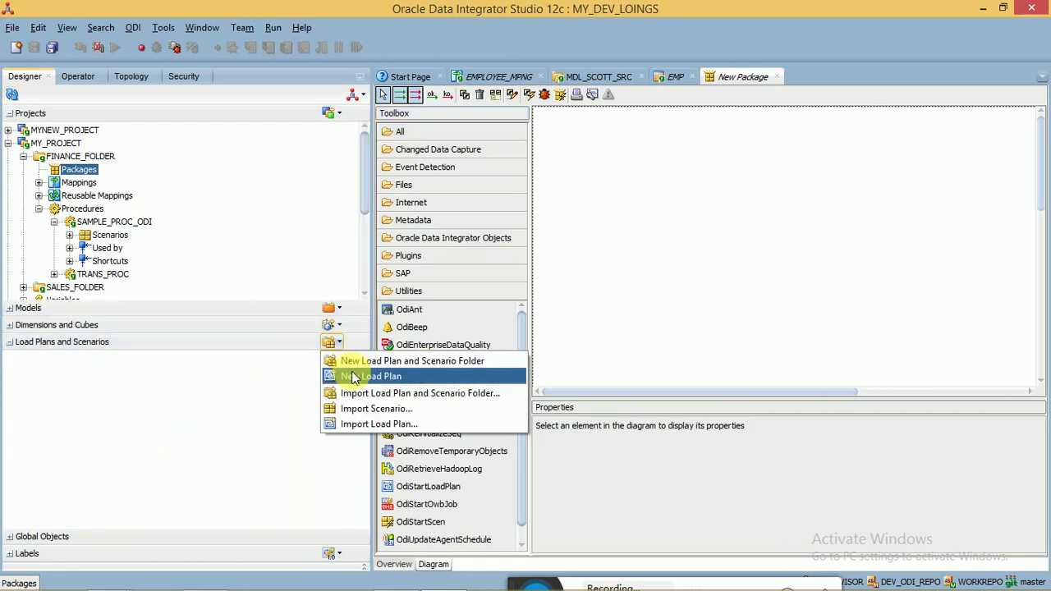
left_click(353, 378)
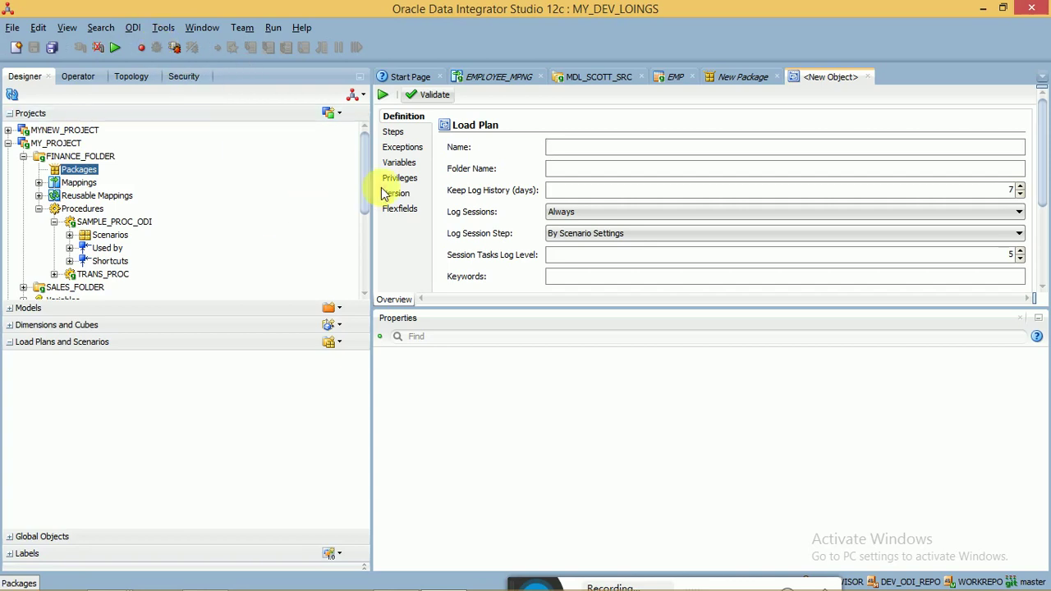
Step: Examine the new load plan's steps hierarchy and exceptions, and close the load plan without saving it
left_click(396, 133)
left_click(410, 147)
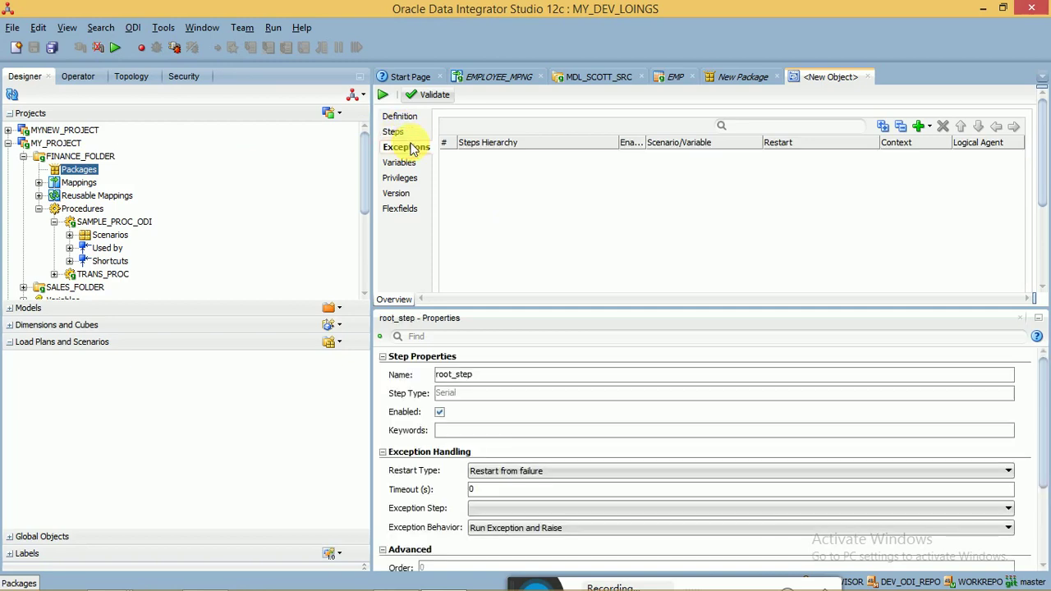
left_click(402, 132)
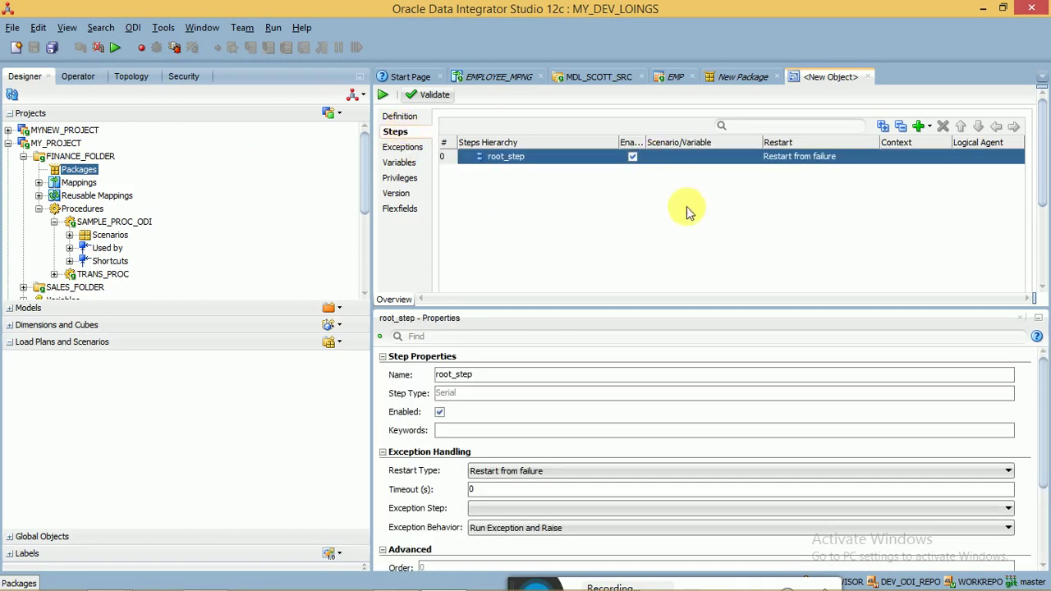
left_click(869, 77)
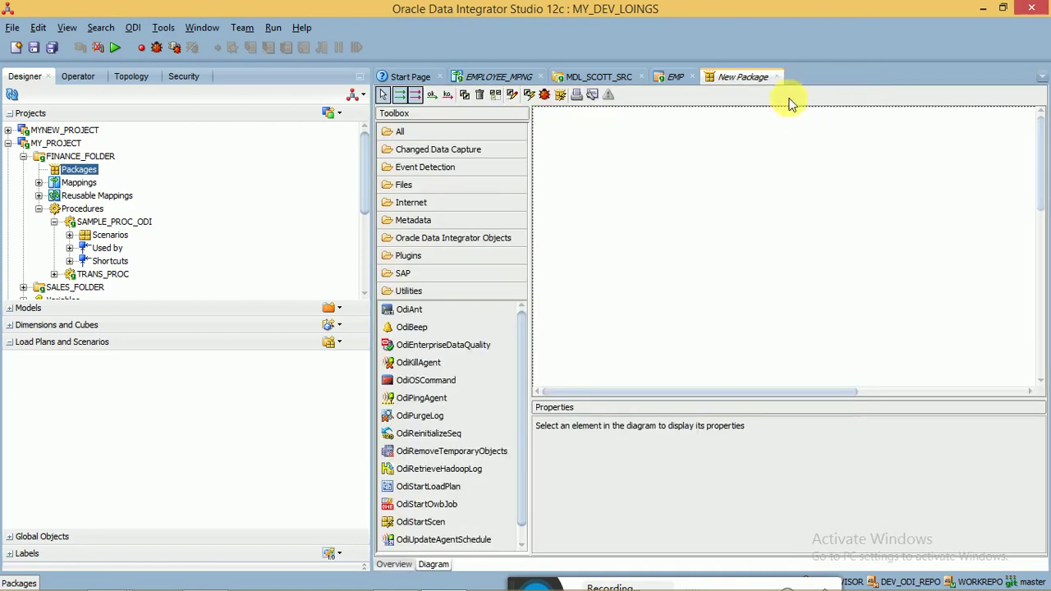
Step: Close the New Package editor
left_click(777, 76)
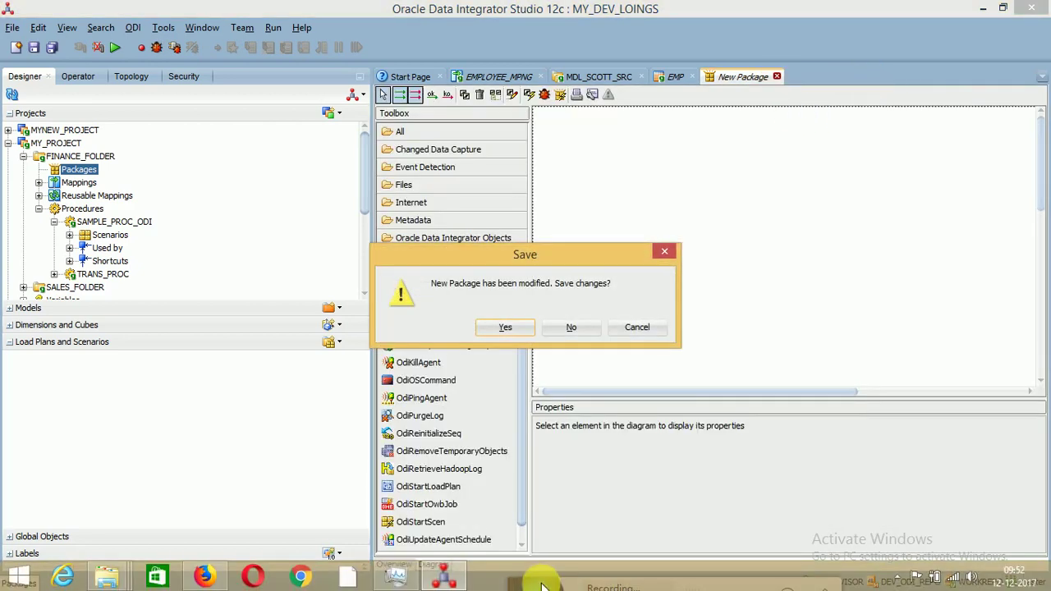
mouse_move(526, 578)
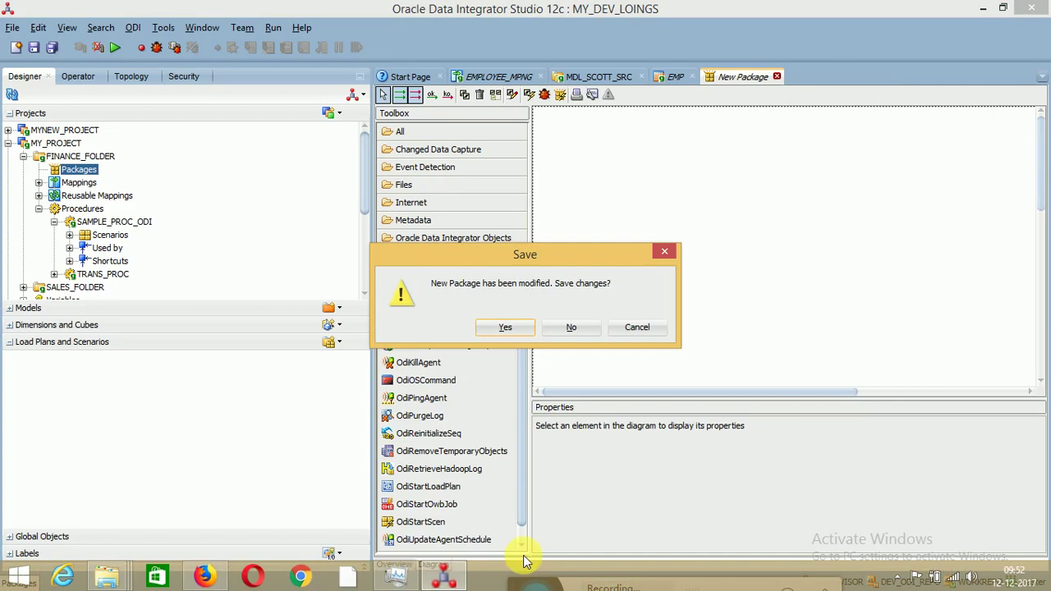